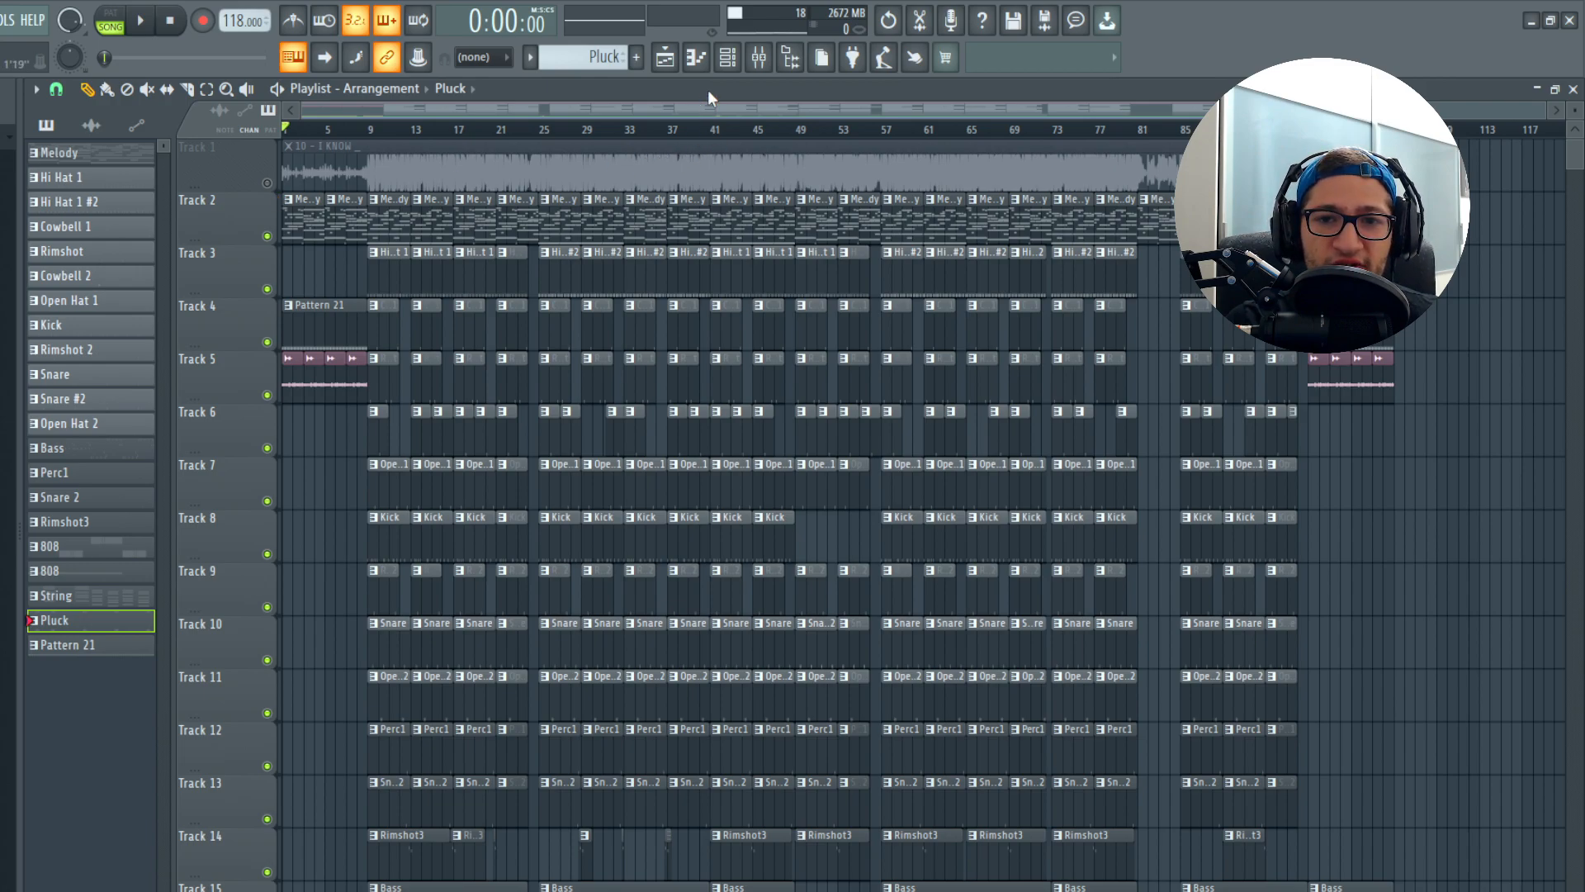
# Step: Open the LABS instrument from the channel rack to inspect its loaded preset, and close it again
pyautogui.press('F6')
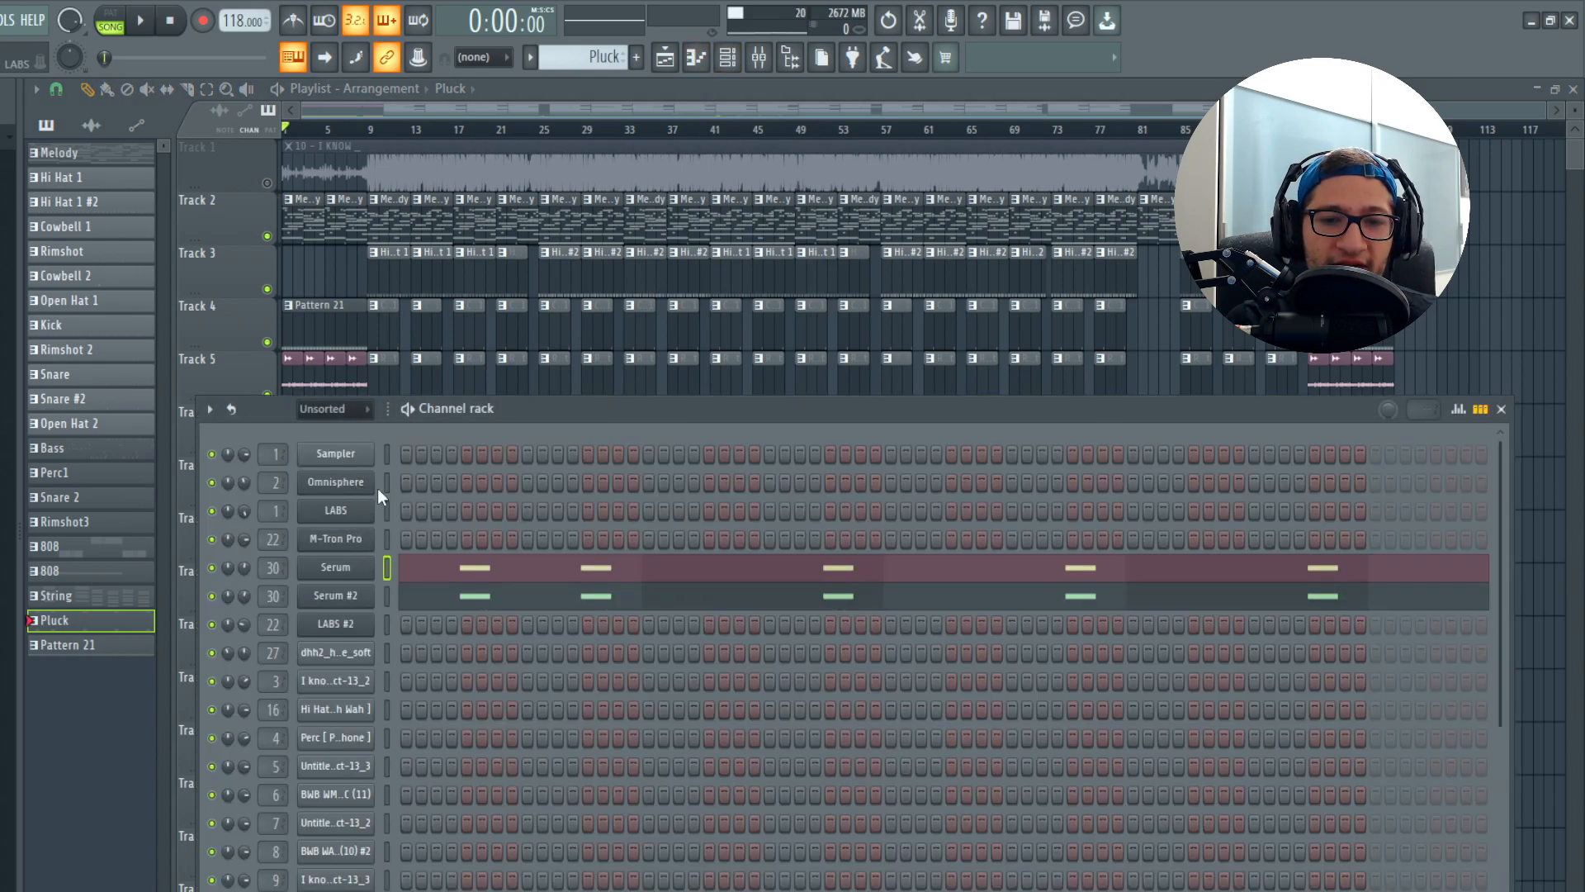
pyautogui.click(367, 505)
pyautogui.click(464, 306)
pyautogui.click(467, 312)
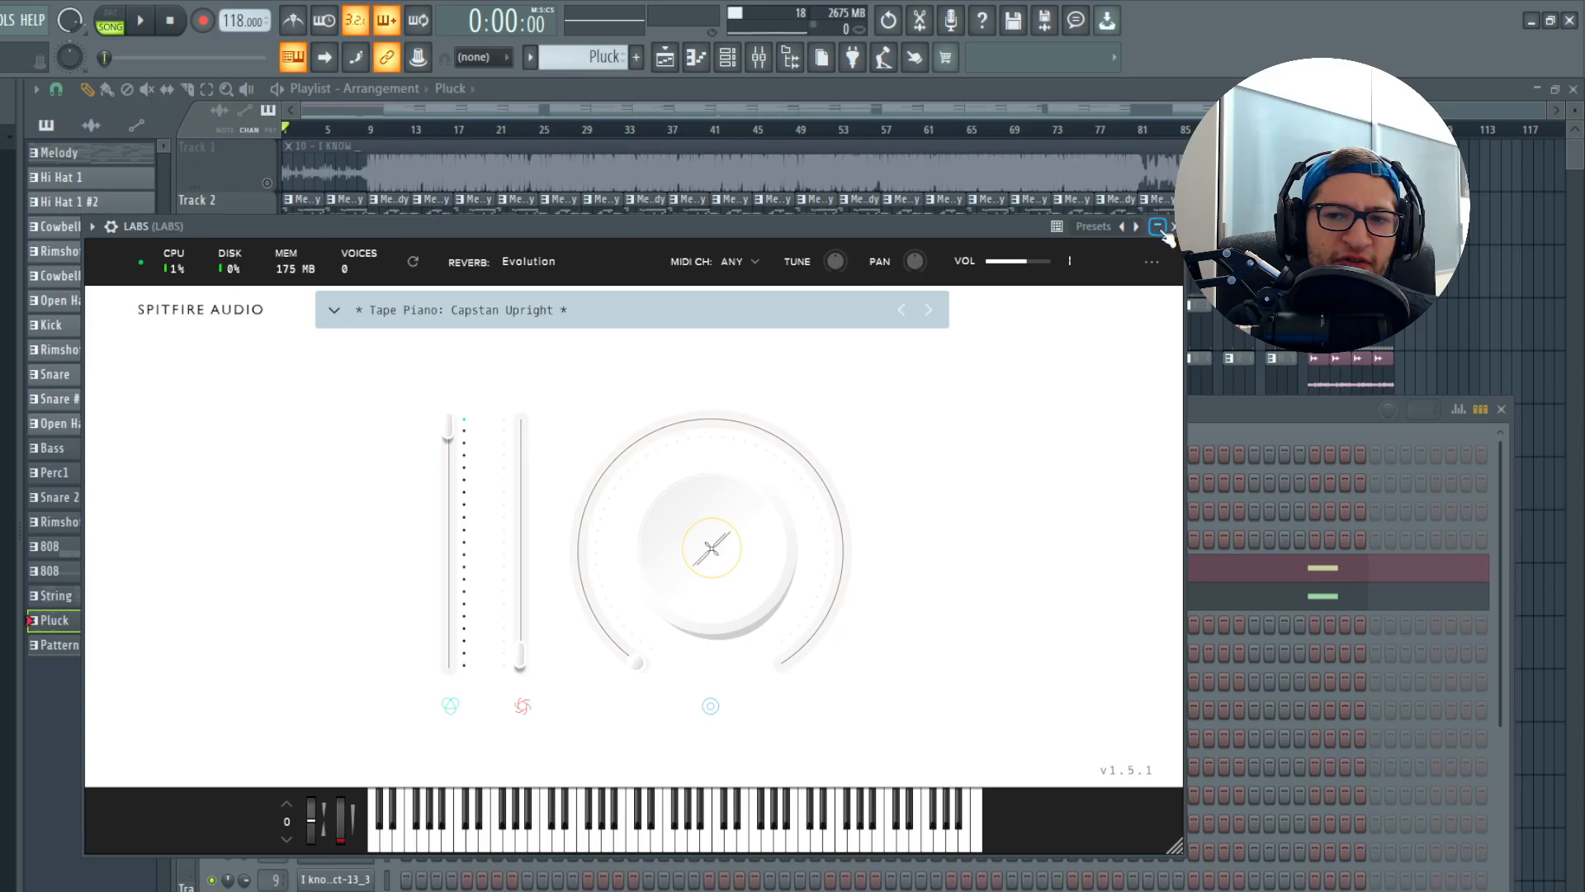
pyautogui.click(1164, 233)
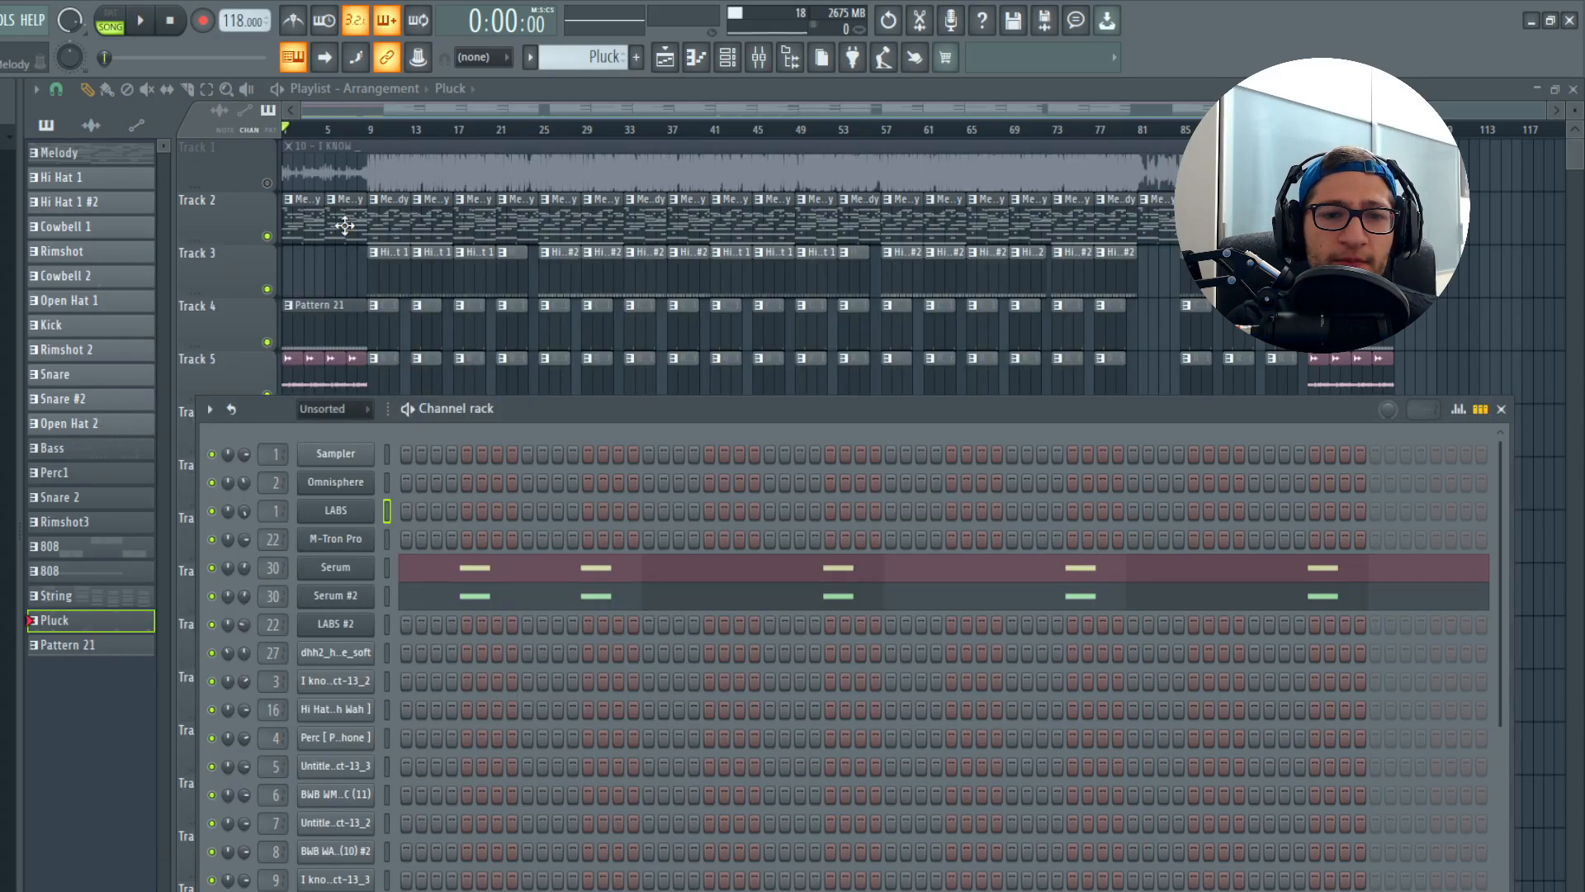
# Step: Solo Track 2 and open the Melody pattern's LABS notes in the piano roll
pyautogui.click(345, 224)
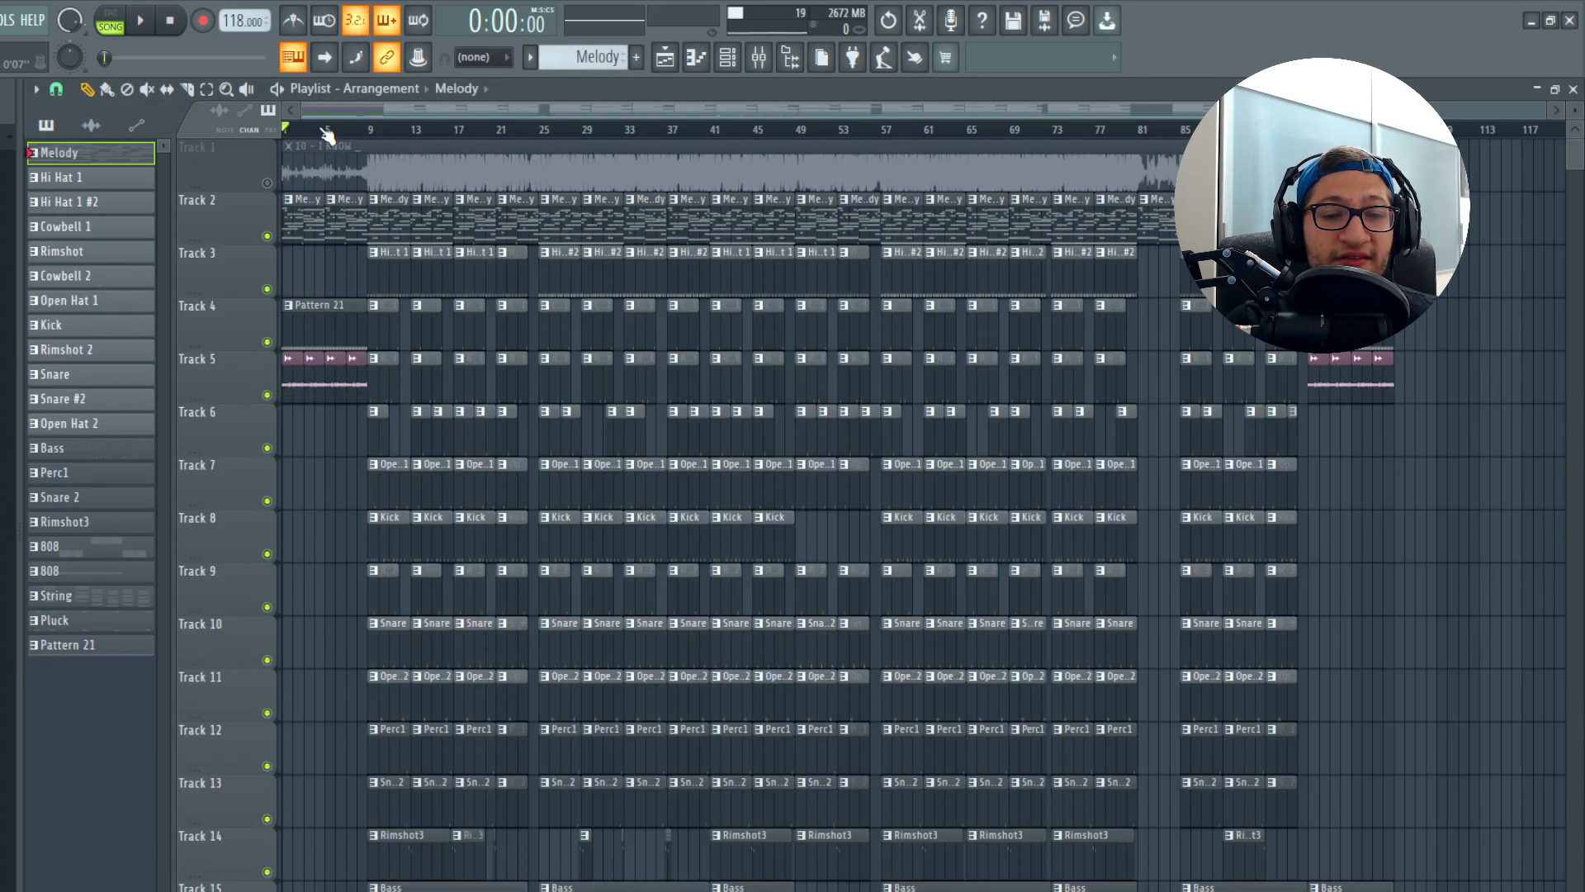
pyautogui.rightClick(267, 237)
pyautogui.doubleClick(291, 223)
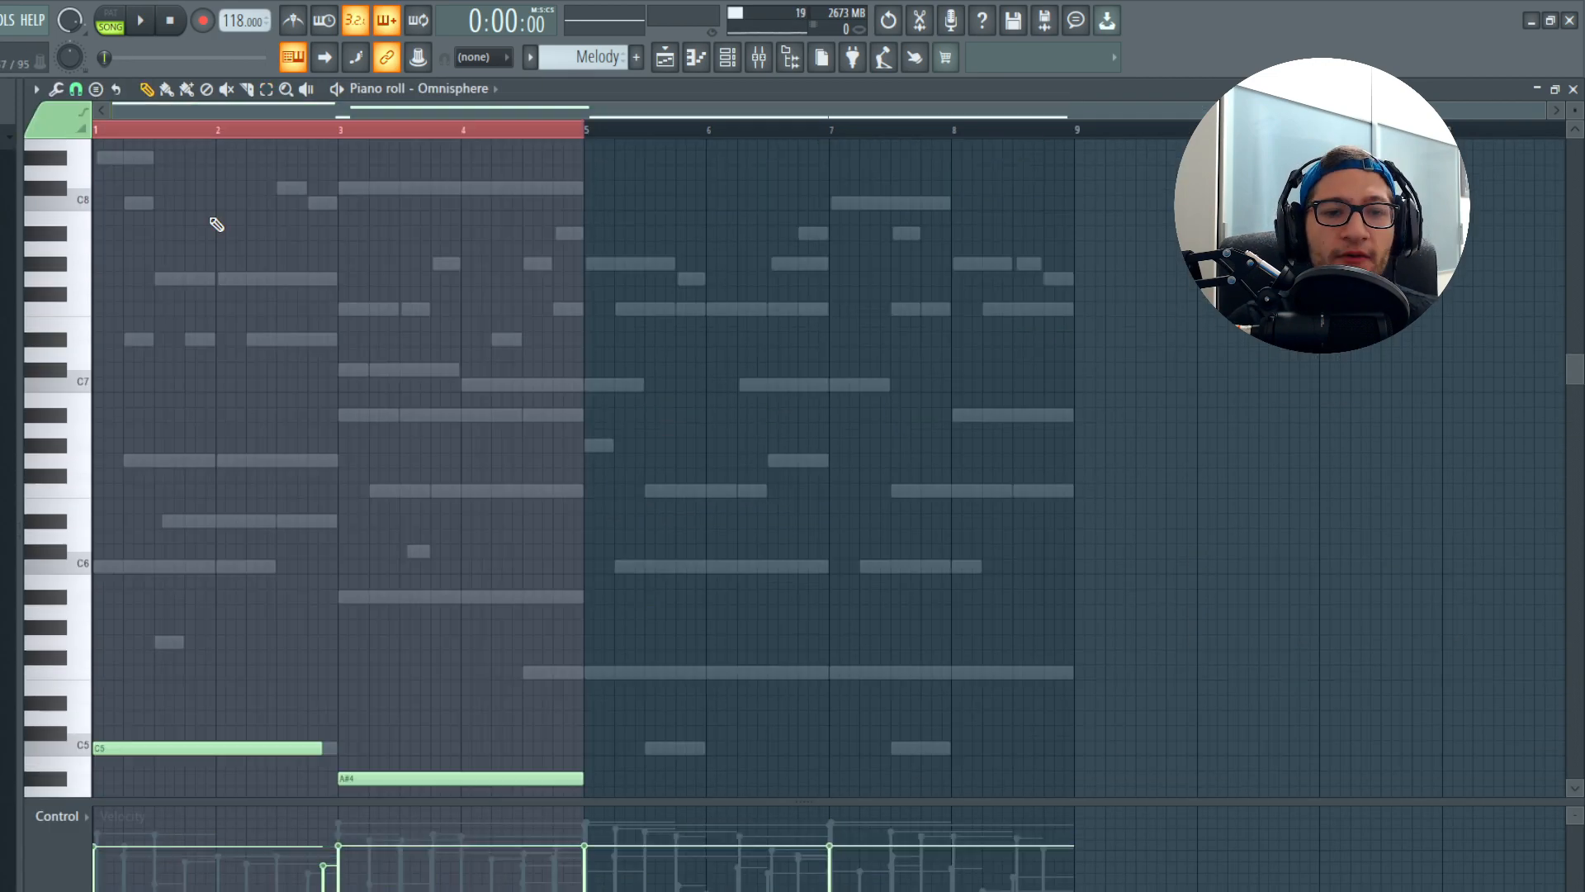
pyautogui.rightClick(253, 281)
pyautogui.rightClick(254, 281)
pyautogui.scroll(1, 286, 277)
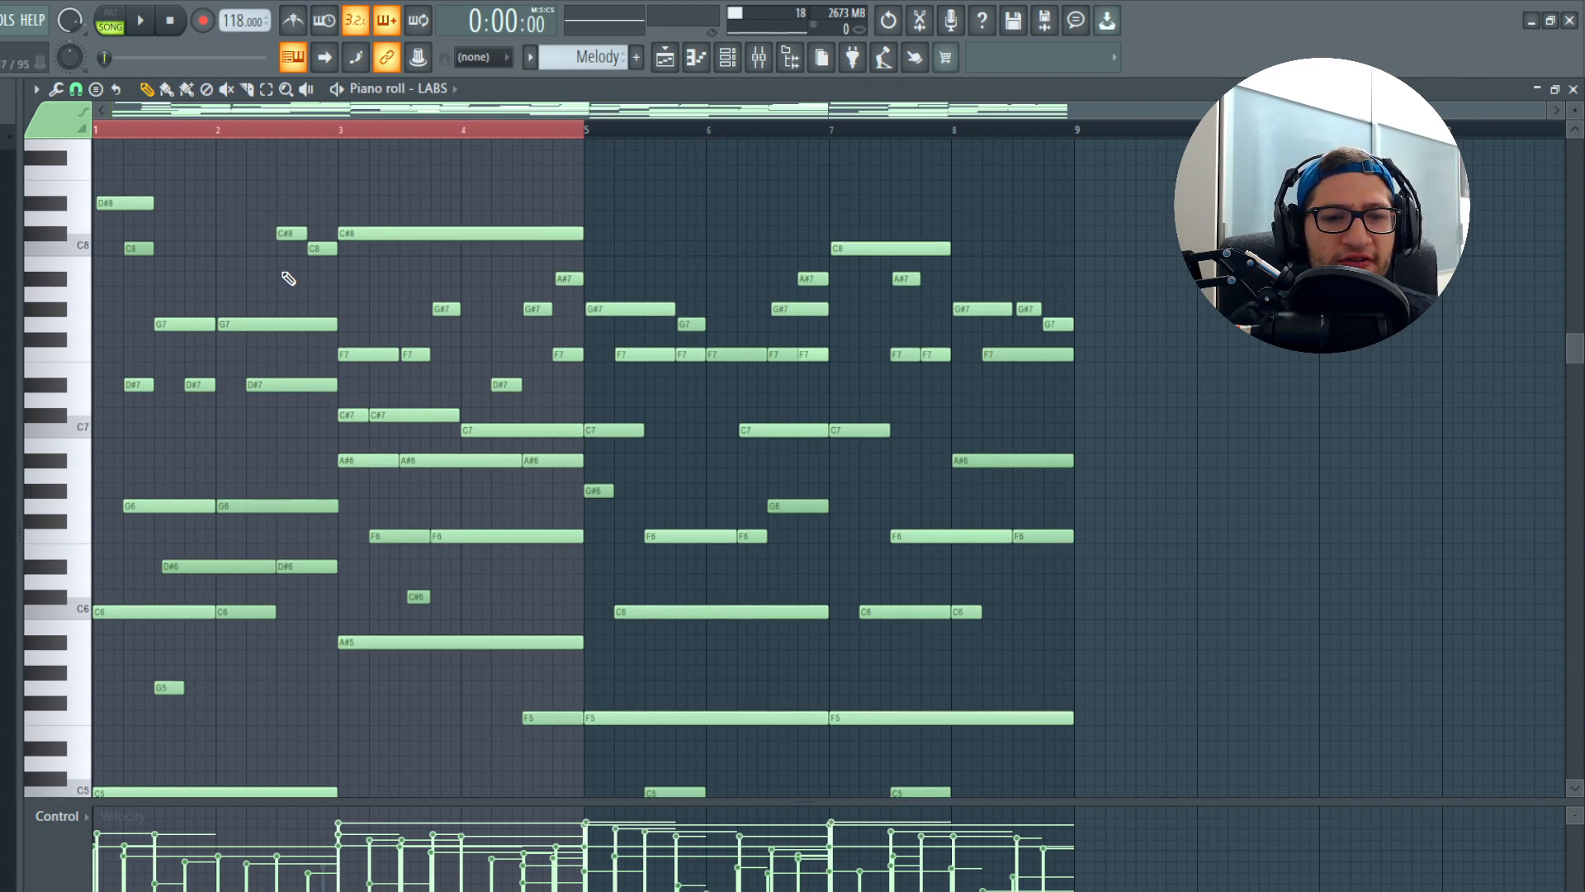
pyautogui.press('F5')
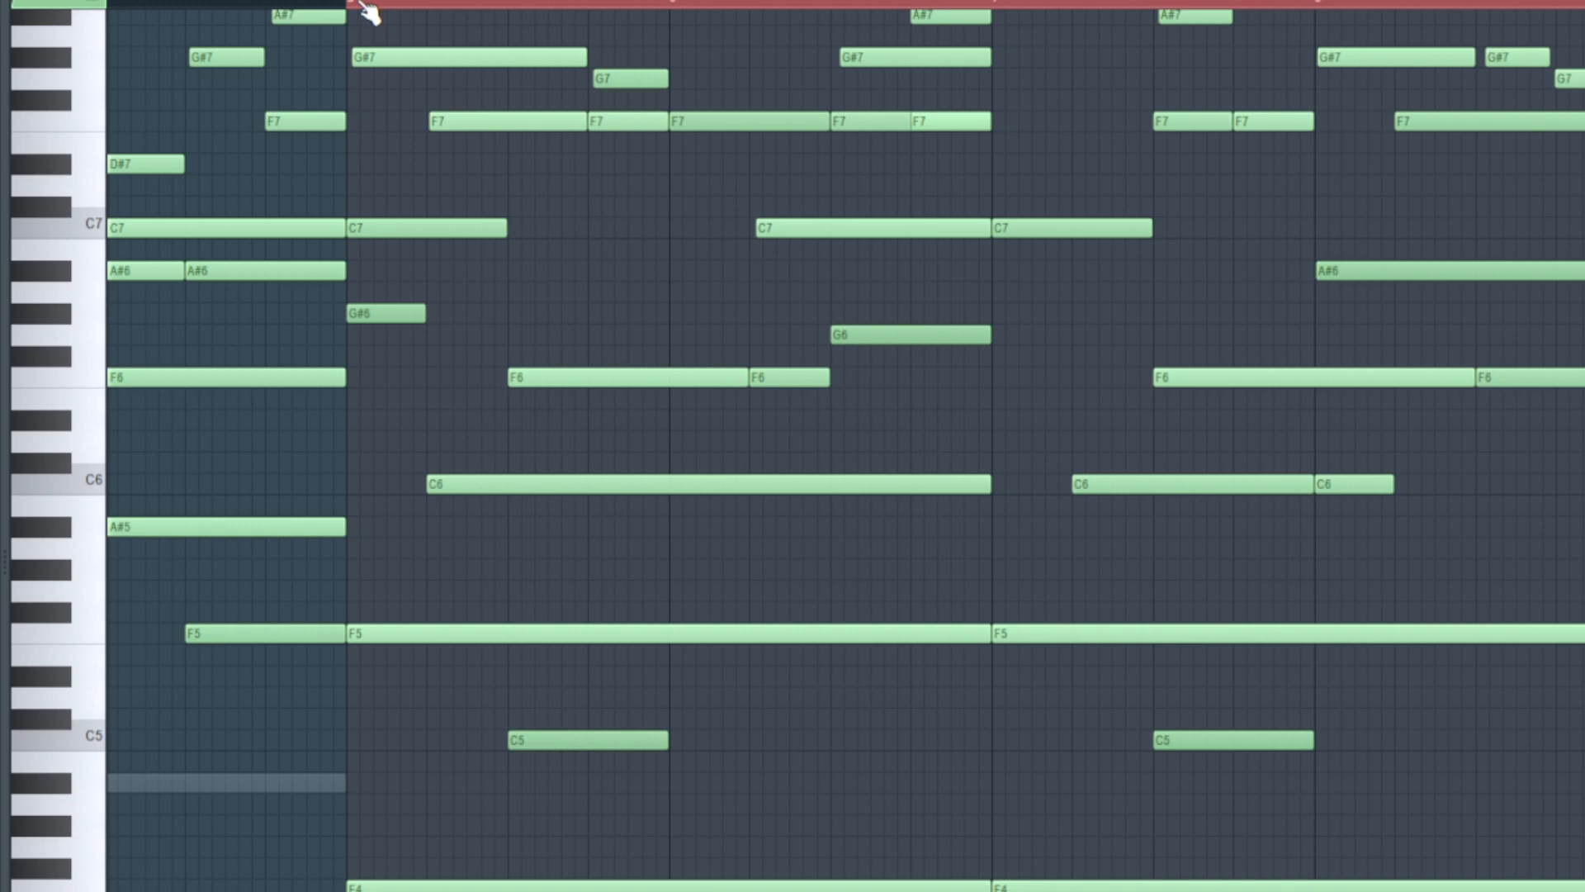
# Step: Play the LABS melody from bar 5 and stop it
pyautogui.scroll(3, 427, 117)
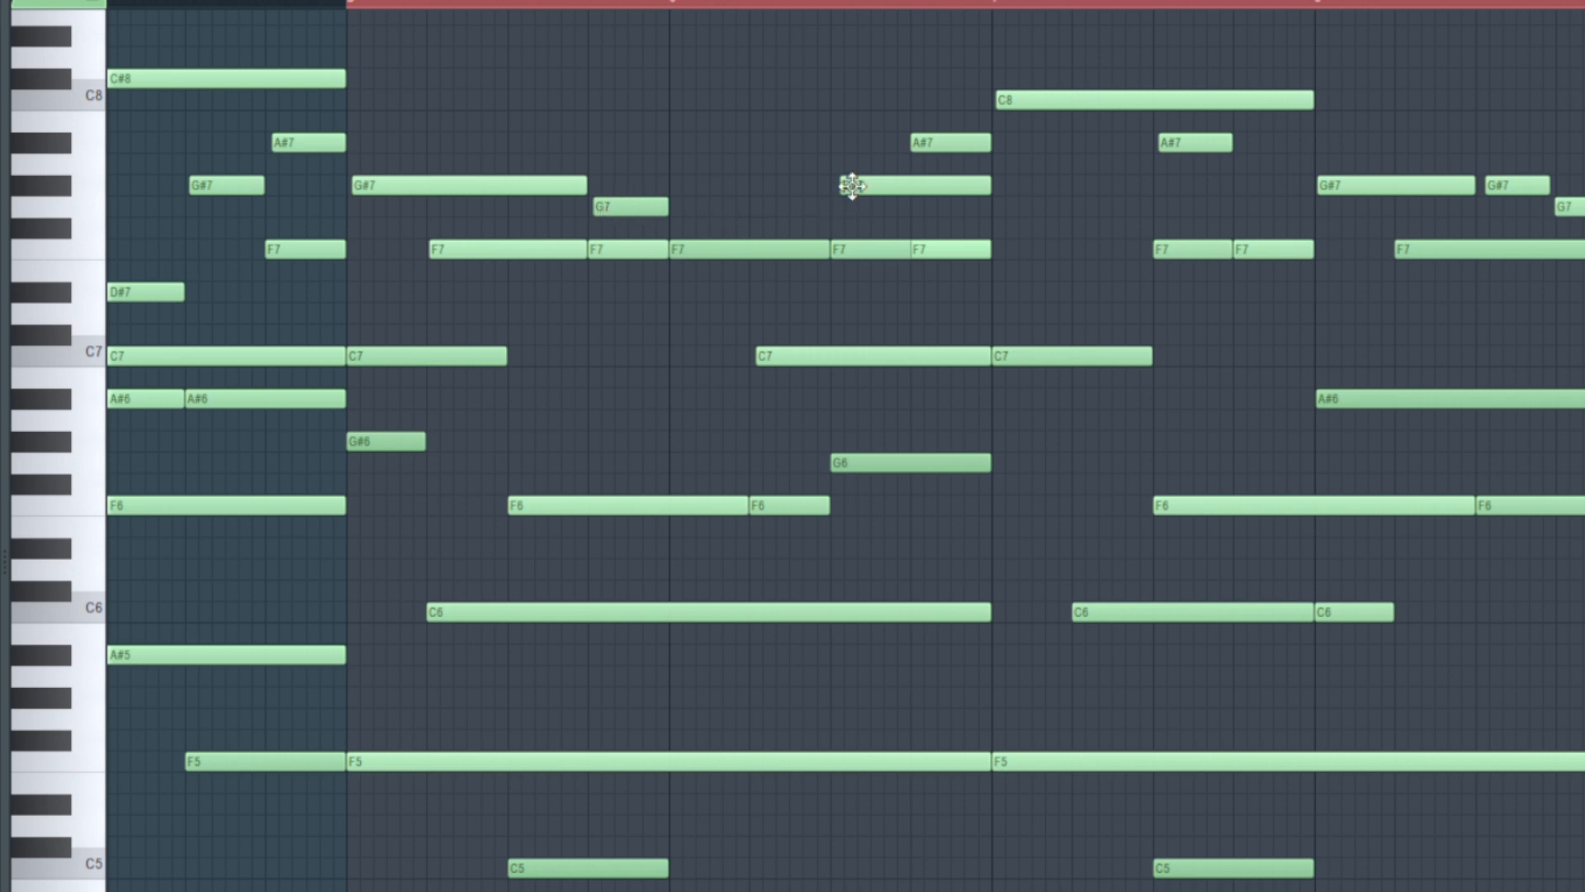
pyautogui.press('space')
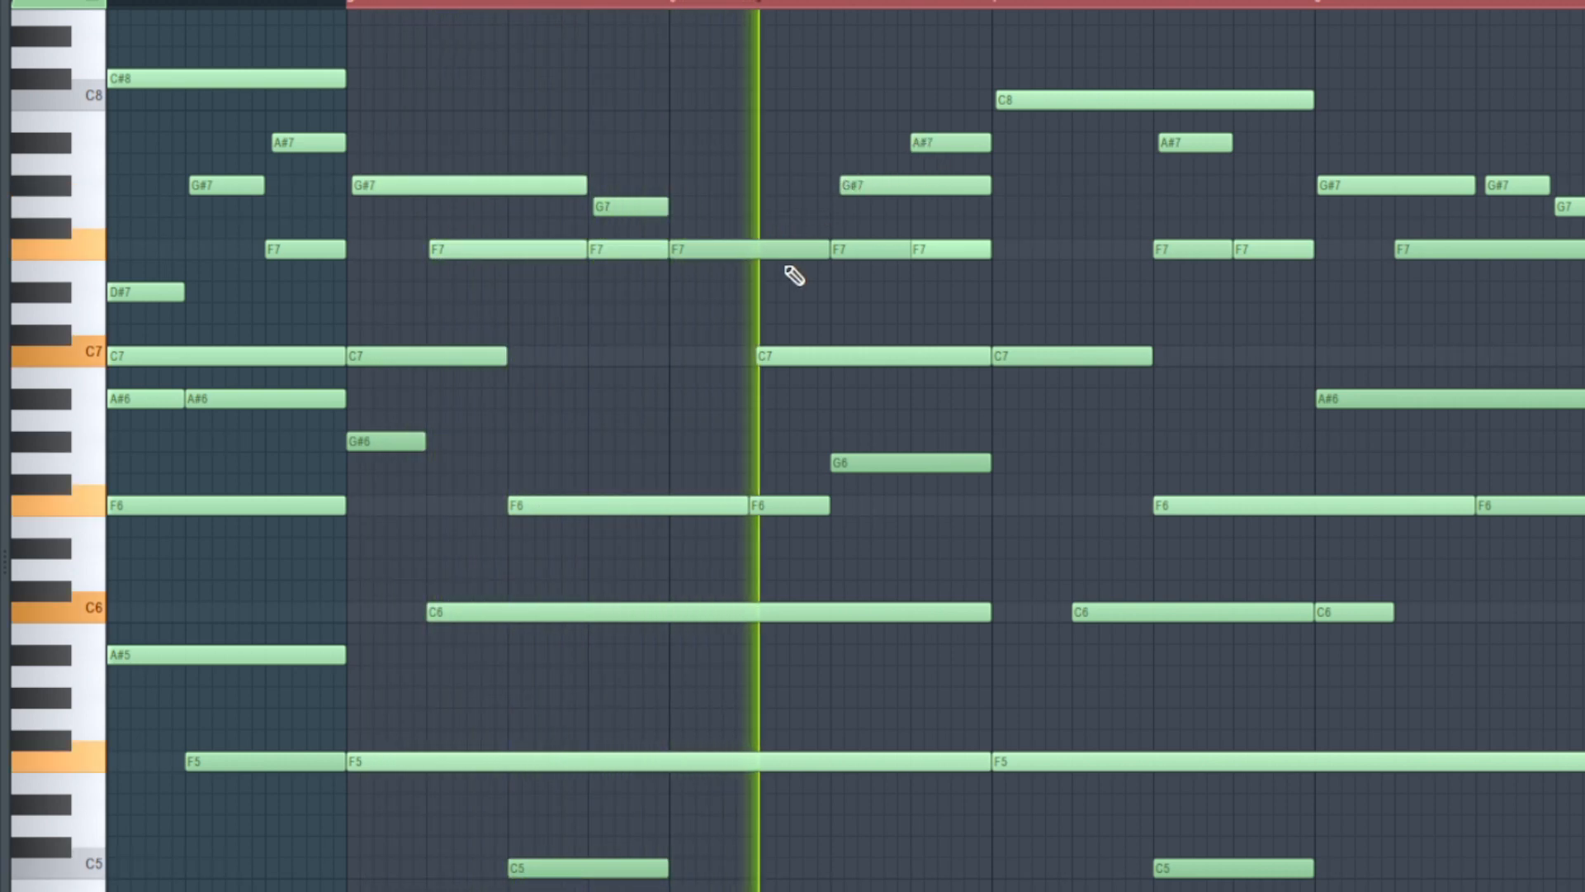
pyautogui.press('space')
# Step: Select the long C6 note that starts in bar 5 of the LABS melody
pyautogui.press('e')
pyautogui.scroll(-2, 324, 425)
pyautogui.scroll(1, 323, 442)
pyautogui.scroll(-1, 323, 450)
pyautogui.moveTo(306, 621); pyautogui.dragTo(578, 694)
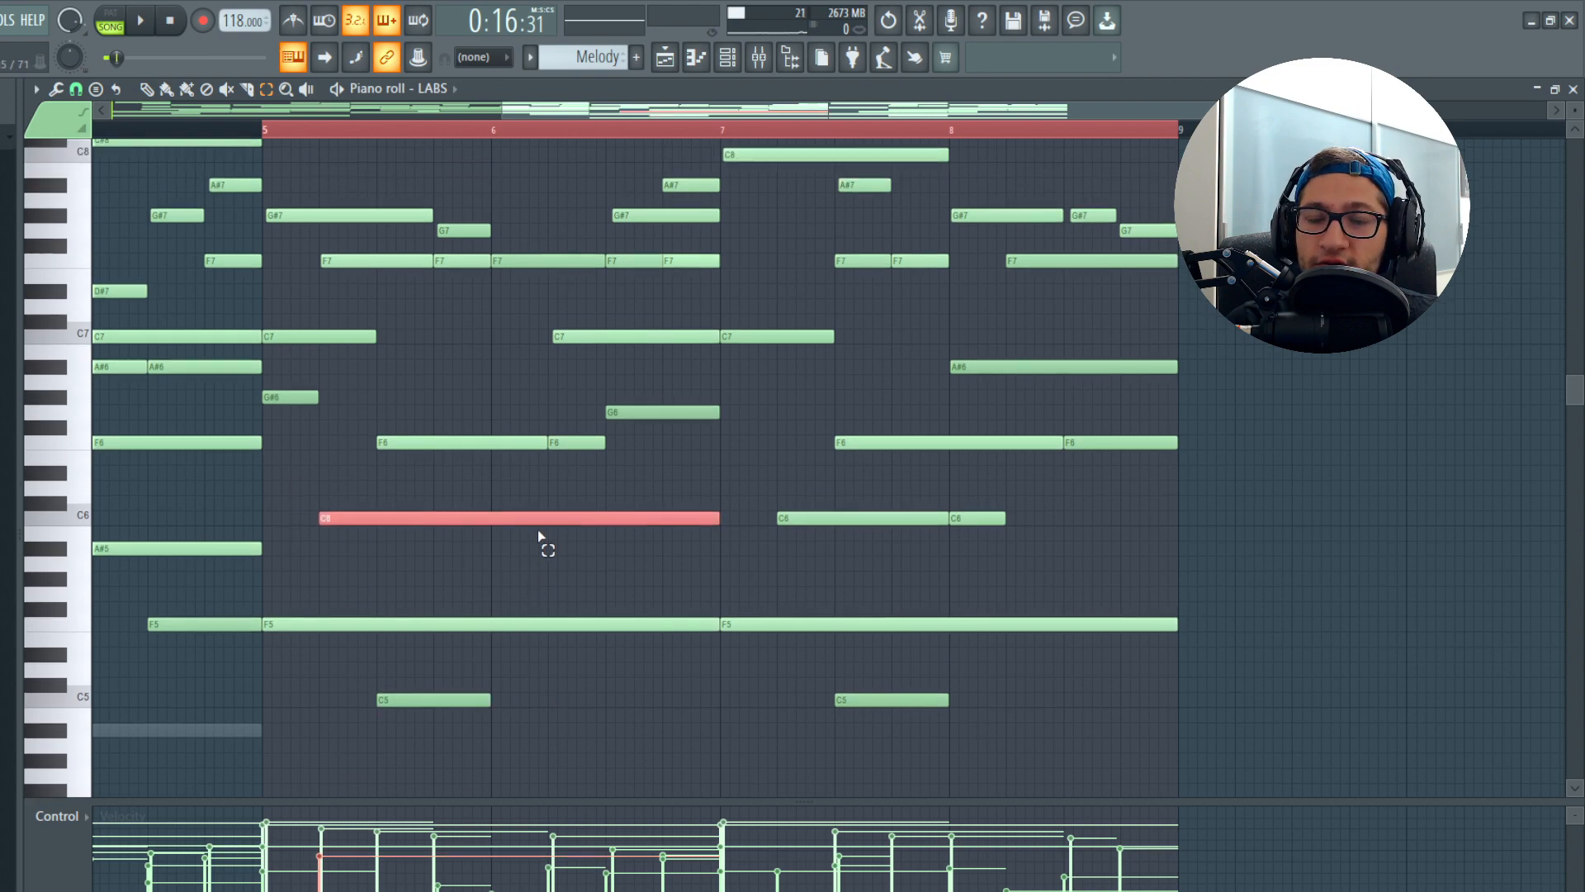
# Step: Play bars 5 to 8 of the LABS melody and its opening bars
pyautogui.press('p')
pyautogui.press('space')
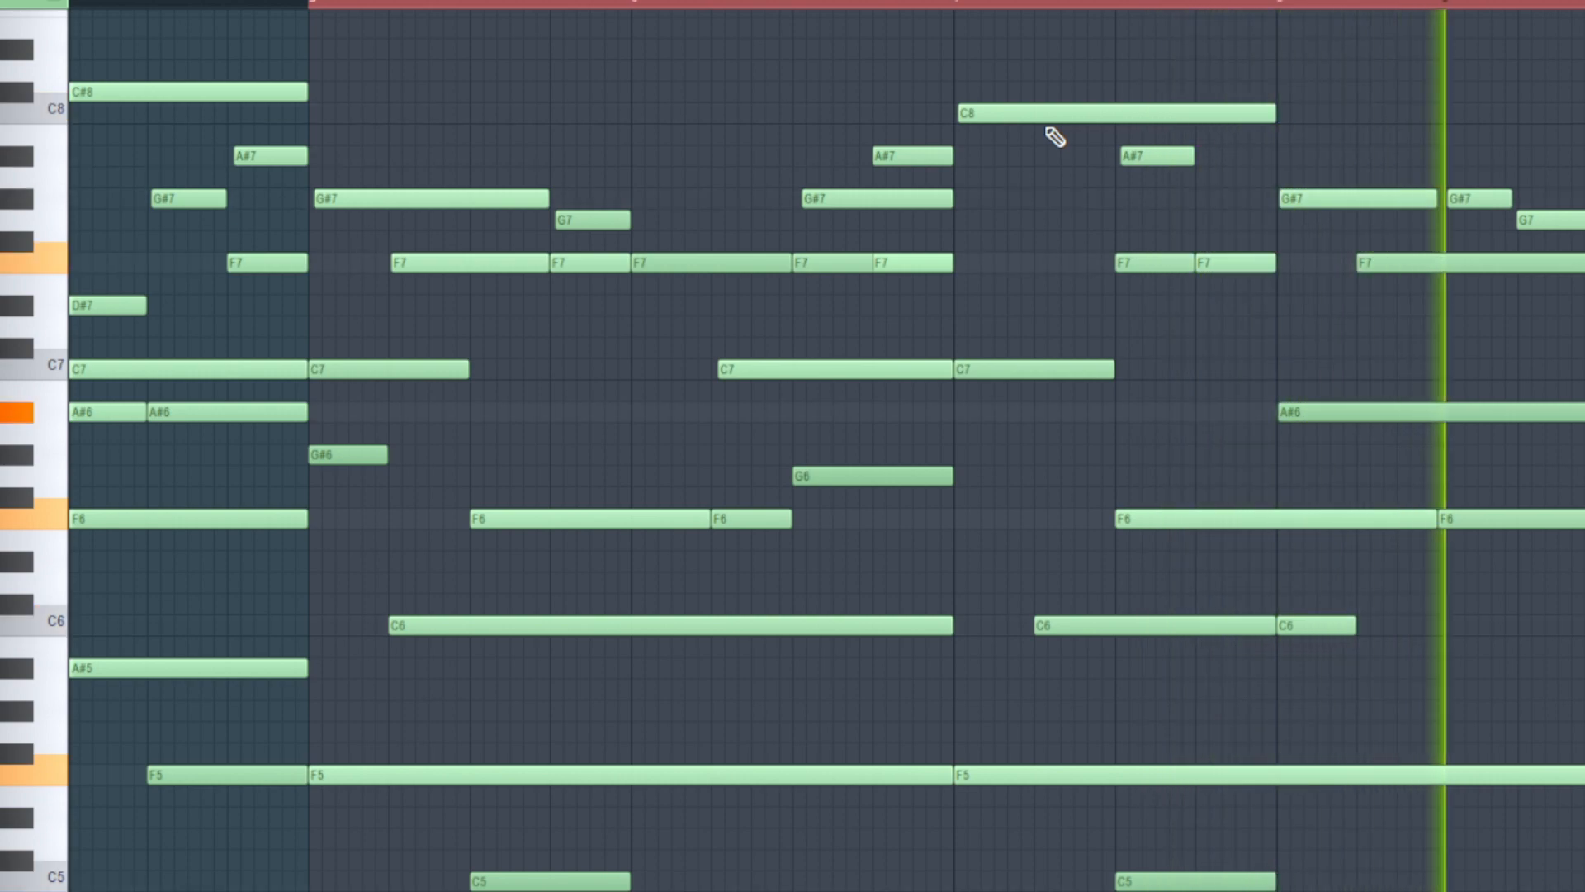
pyautogui.press('space')
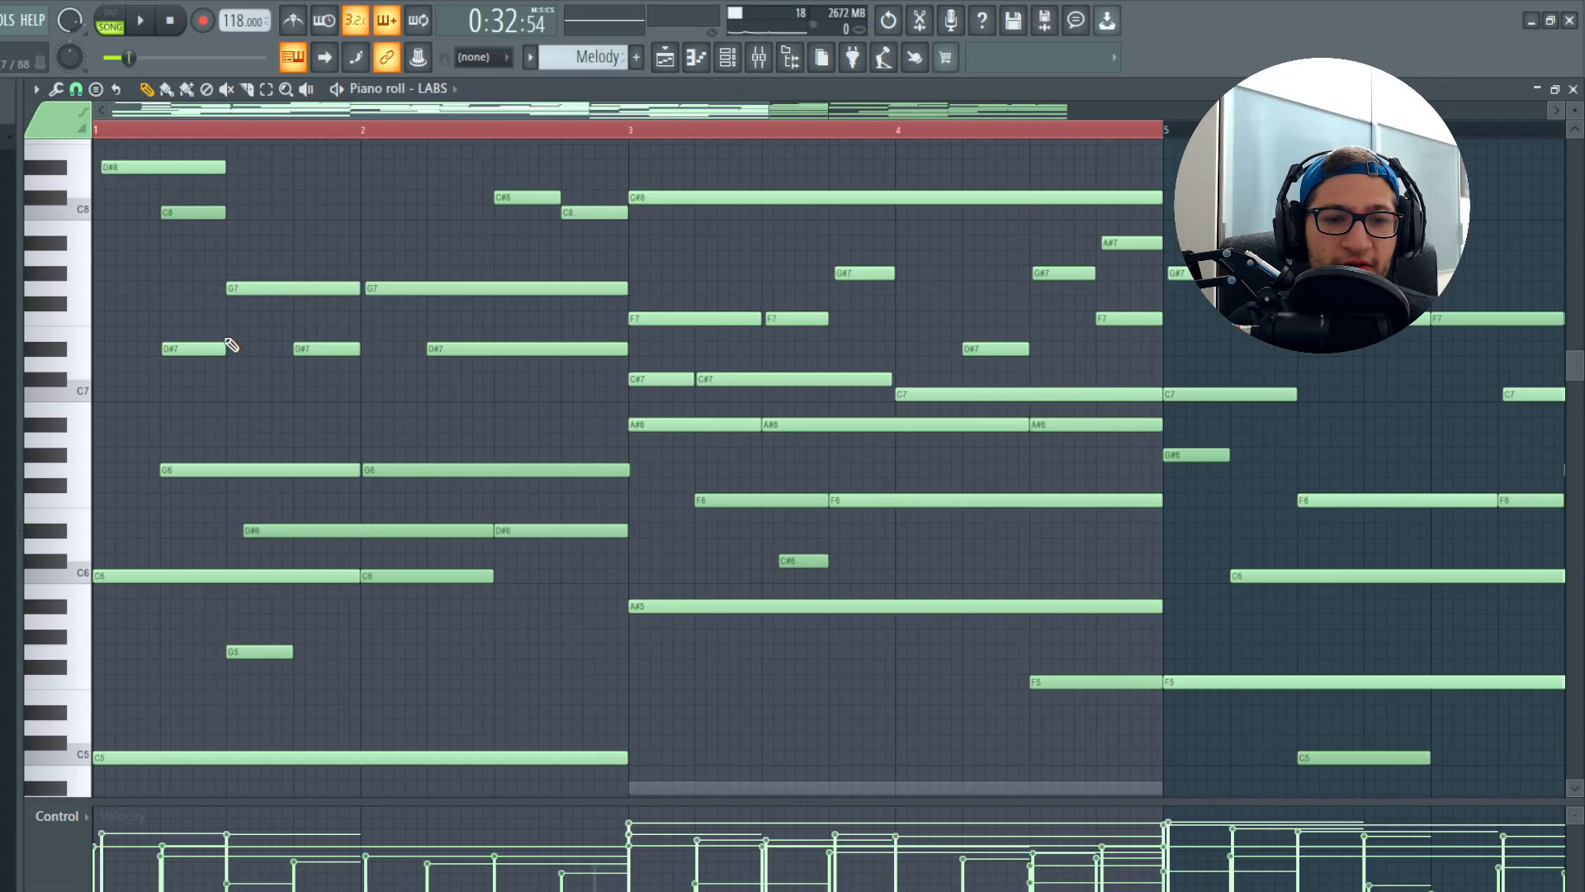
pyautogui.press('space')
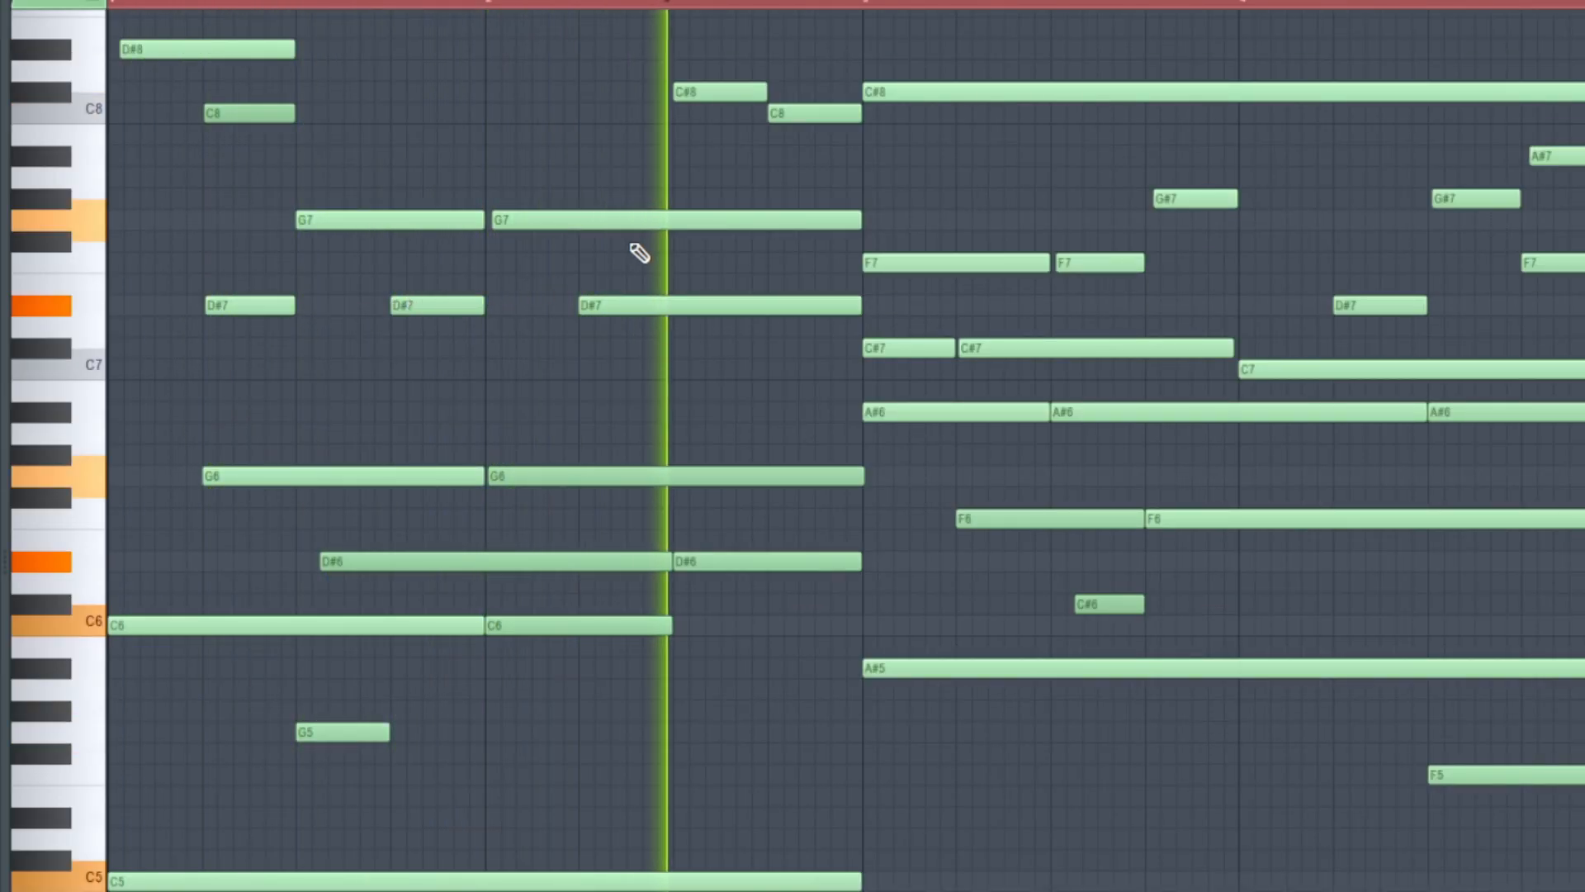
pyautogui.press('space')
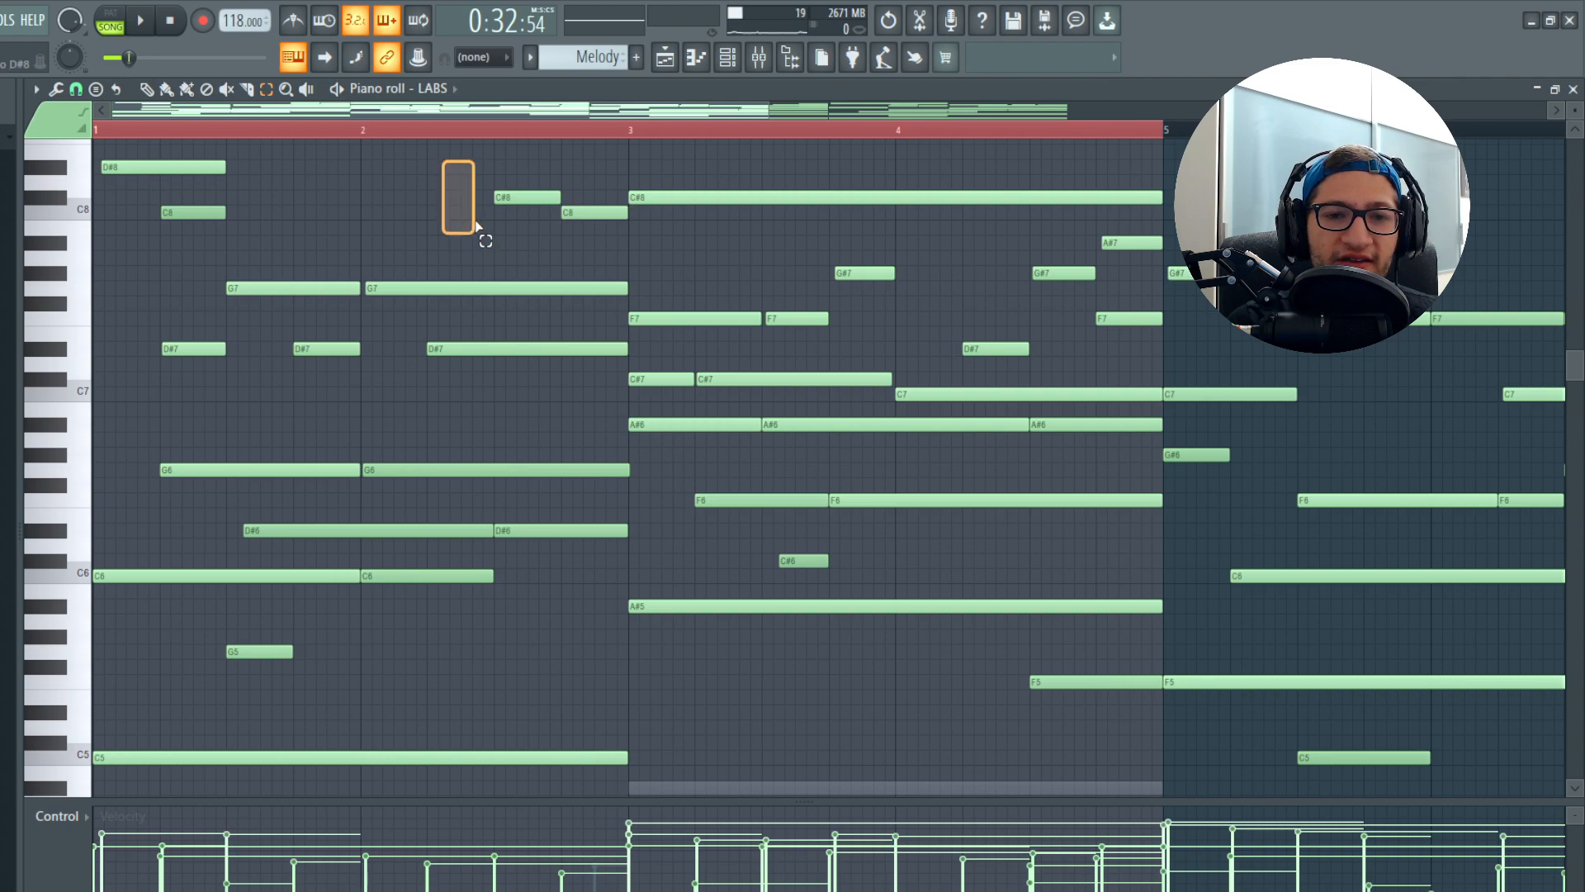
# Step: Try to lower the C#8 note in bar 2 by two octaves to C#6
pyautogui.moveTo(475, 224); pyautogui.dragTo(521, 203)
pyautogui.moveTo(414, 176); pyautogui.dragTo(499, 233)
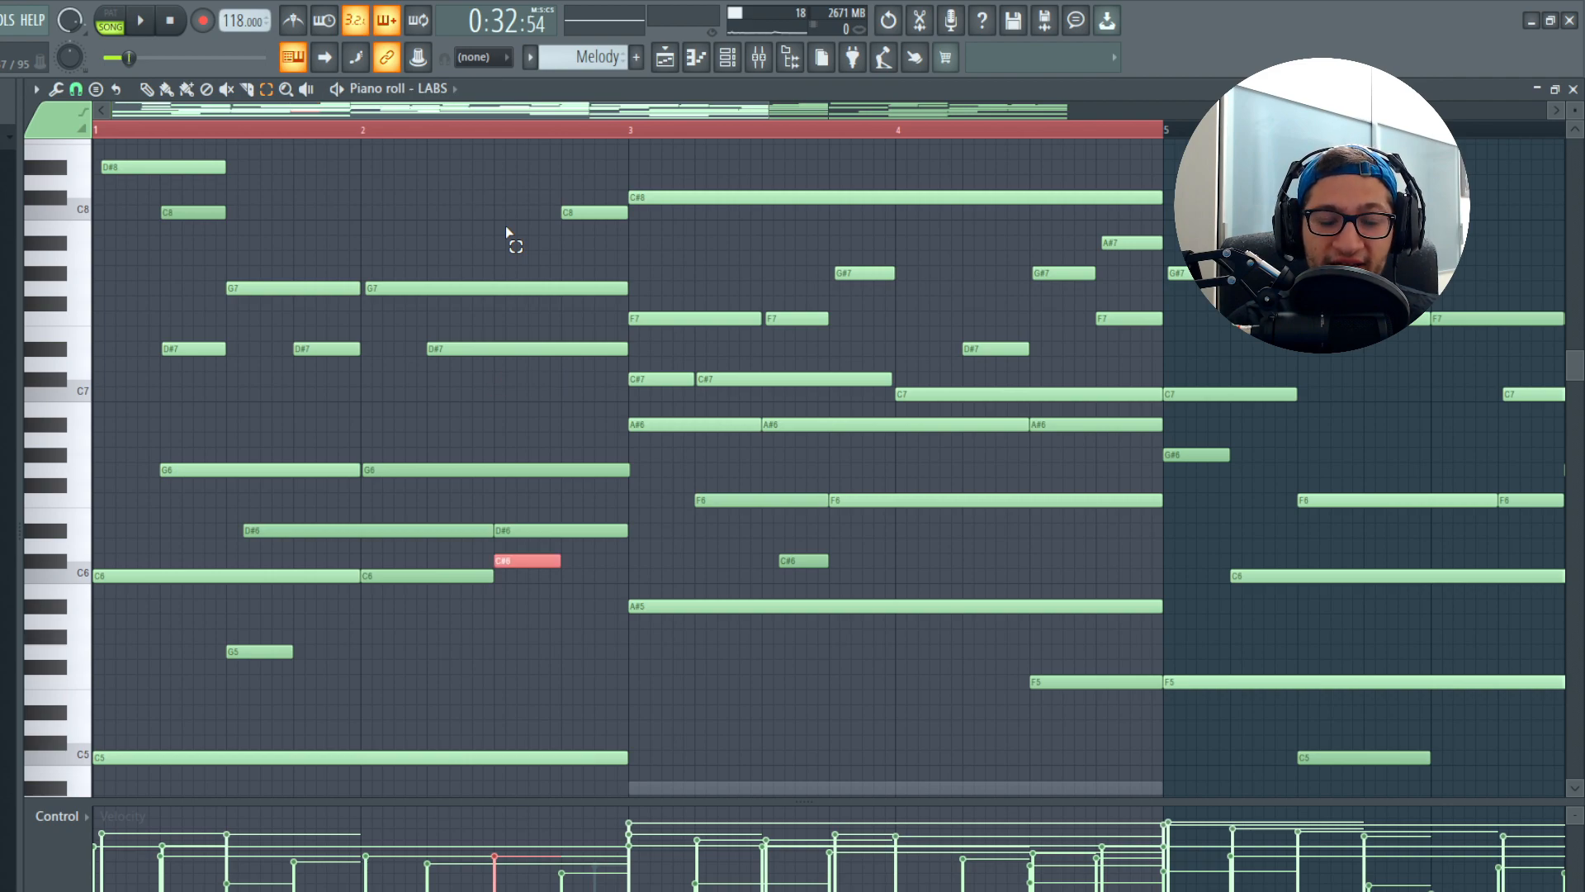
pyautogui.moveTo(455, 177); pyautogui.dragTo(534, 240)
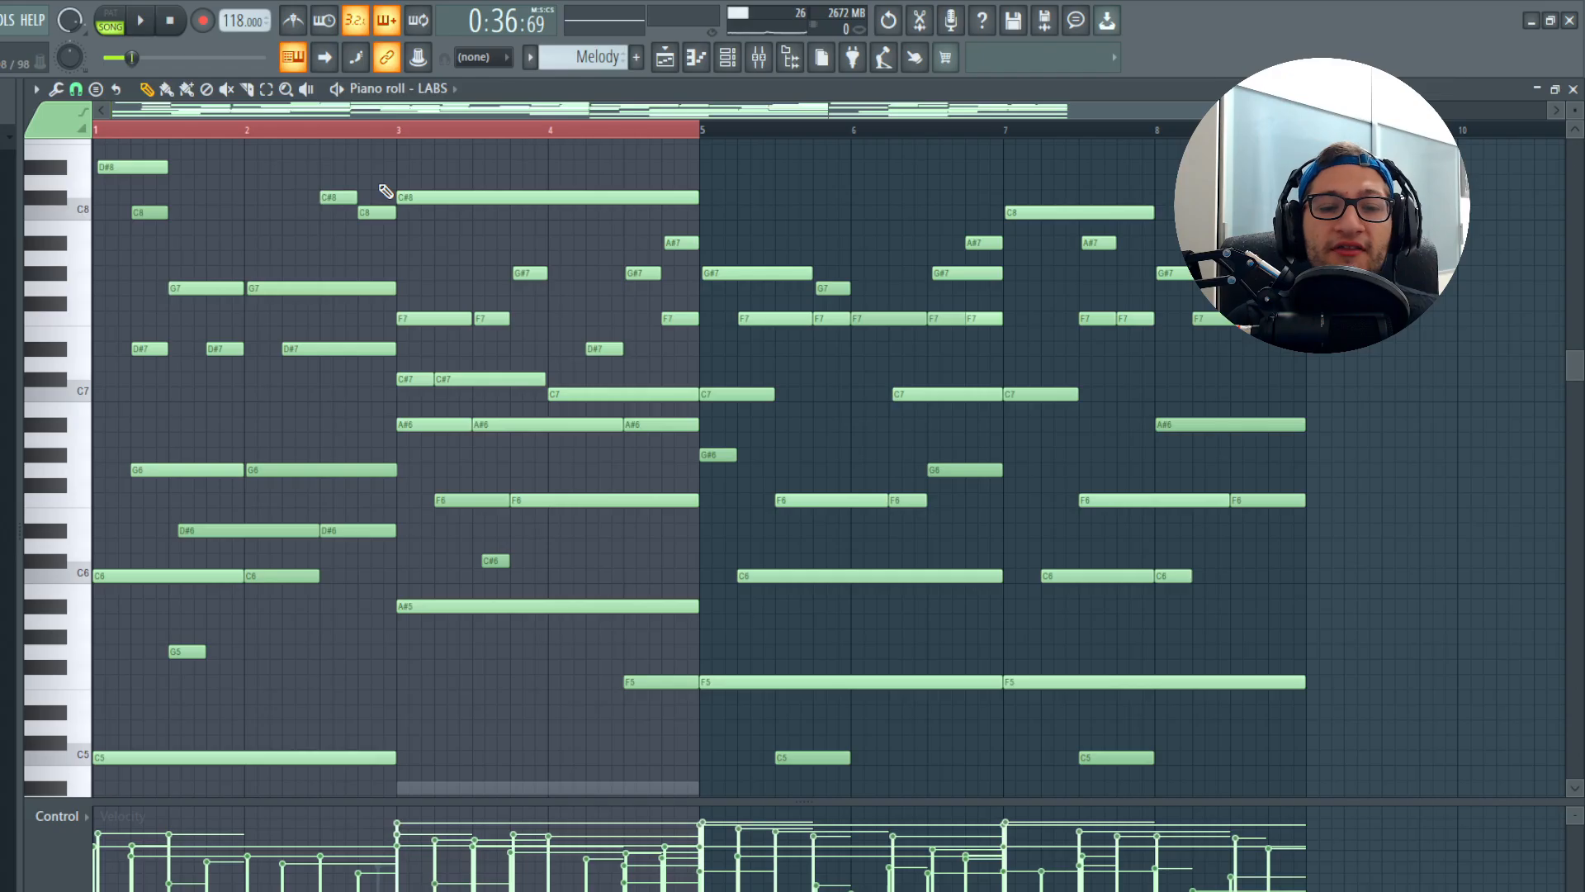
# Step: Play the LABS melody across bars 3 and 4
pyautogui.scroll(5, 413, 429)
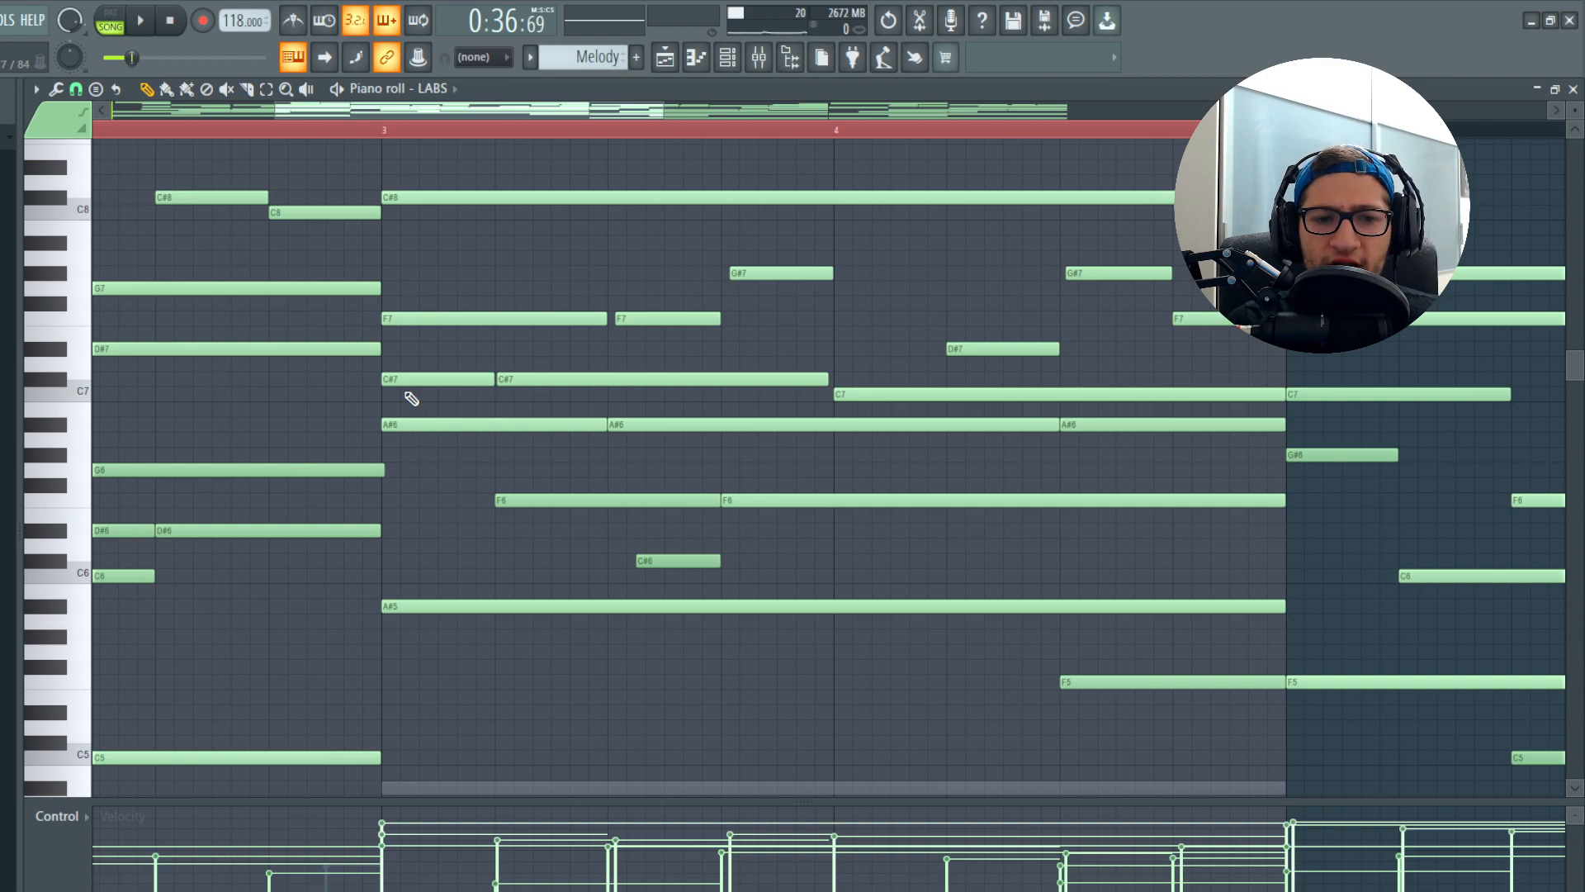
pyautogui.press('space')
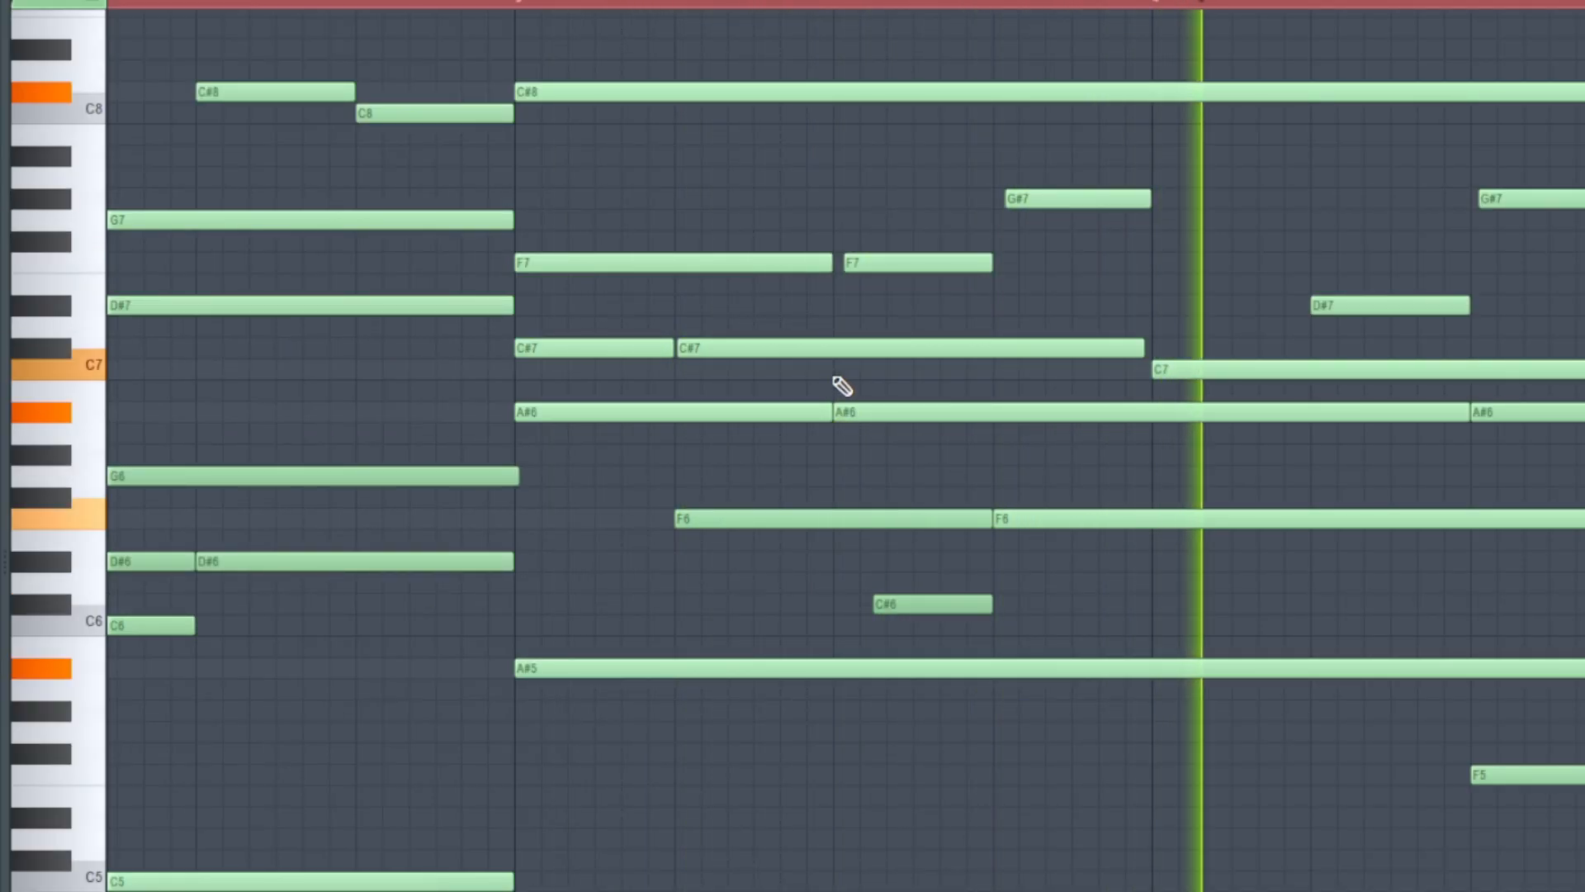
pyautogui.scroll(-1, 750, 340)
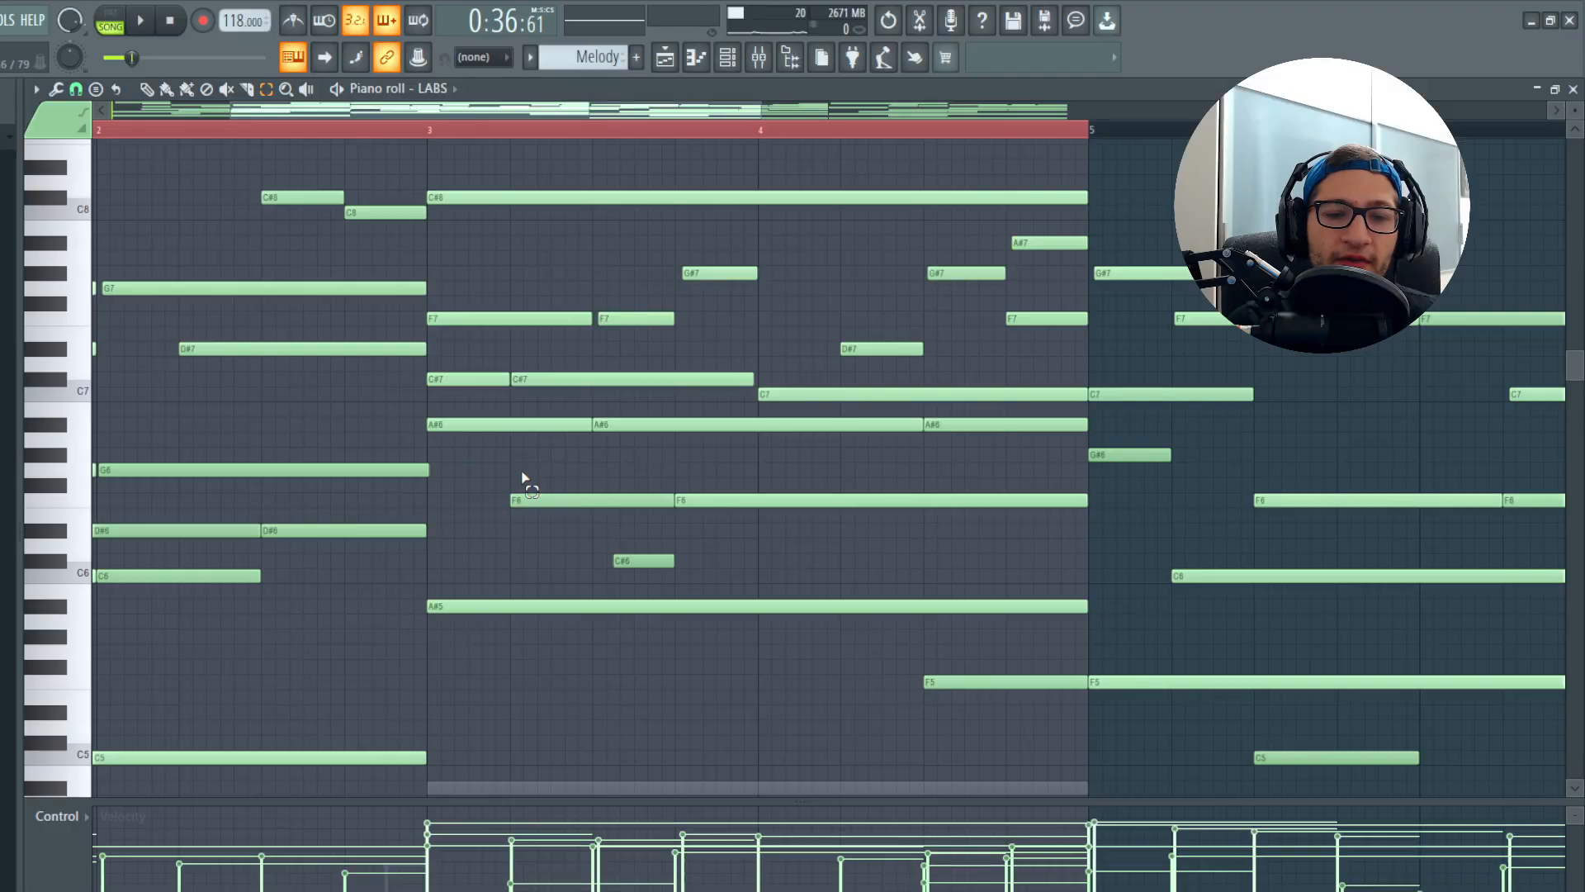
# Step: Mark the individual melody notes in bars 3 and 4 with selection boxes
pyautogui.moveTo(523, 467); pyautogui.dragTo(556, 566)
pyautogui.moveTo(494, 469); pyautogui.dragTo(627, 569)
pyautogui.moveTo(675, 237); pyautogui.dragTo(717, 294)
pyautogui.moveTo(806, 353); pyautogui.dragTo(814, 408)
pyautogui.moveTo(860, 318); pyautogui.dragTo(867, 375)
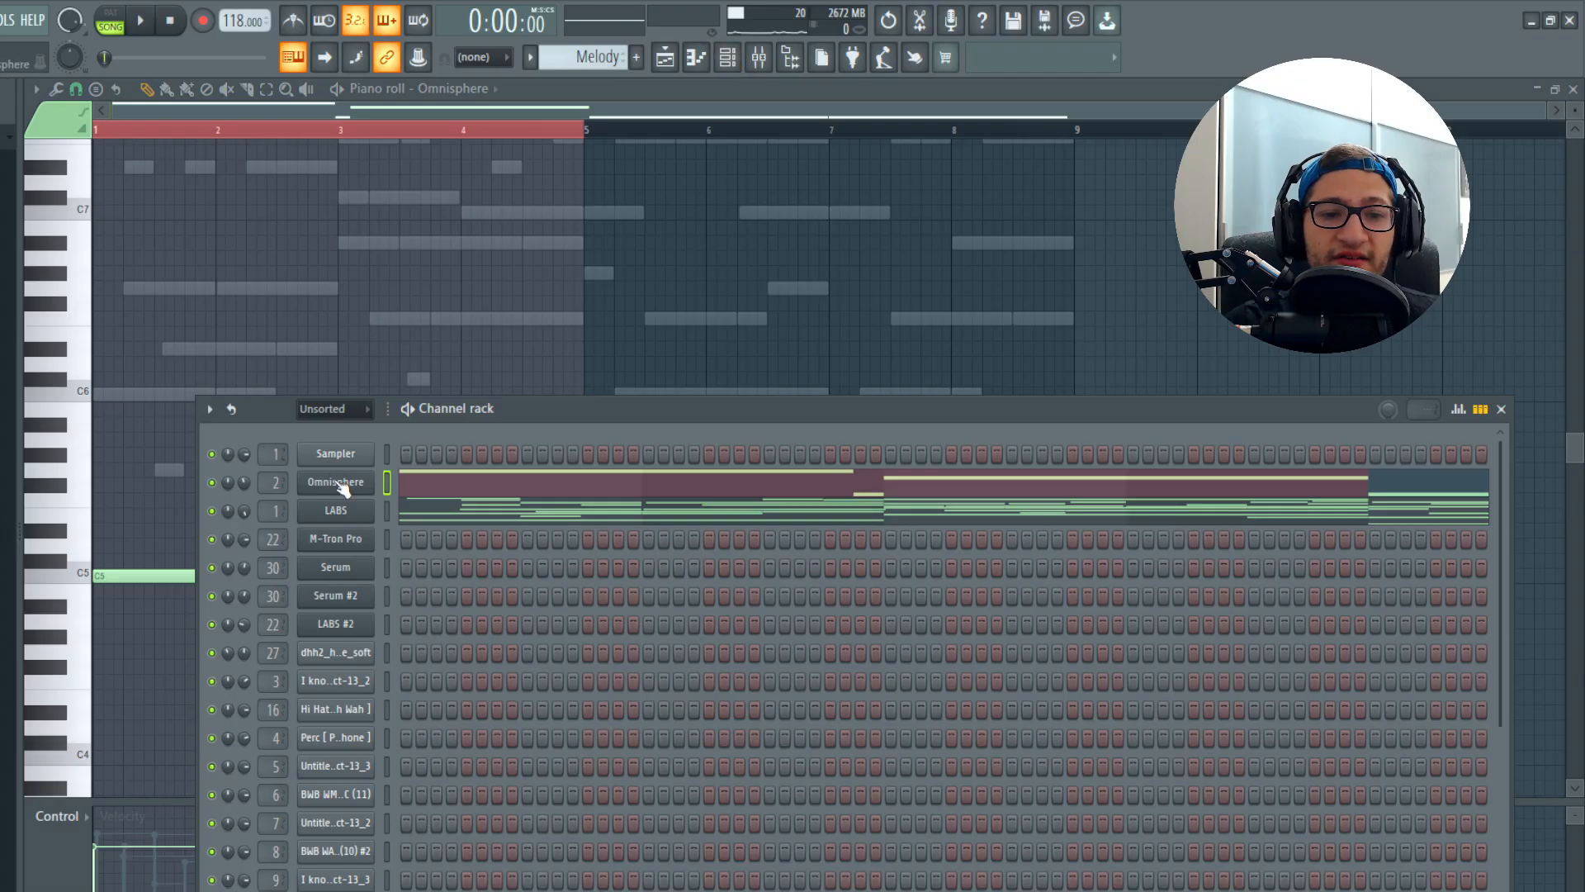
# Step: Inspect the bass patch loaded in Omnisphere and play the Melody pattern's bass notes
pyautogui.click(339, 483)
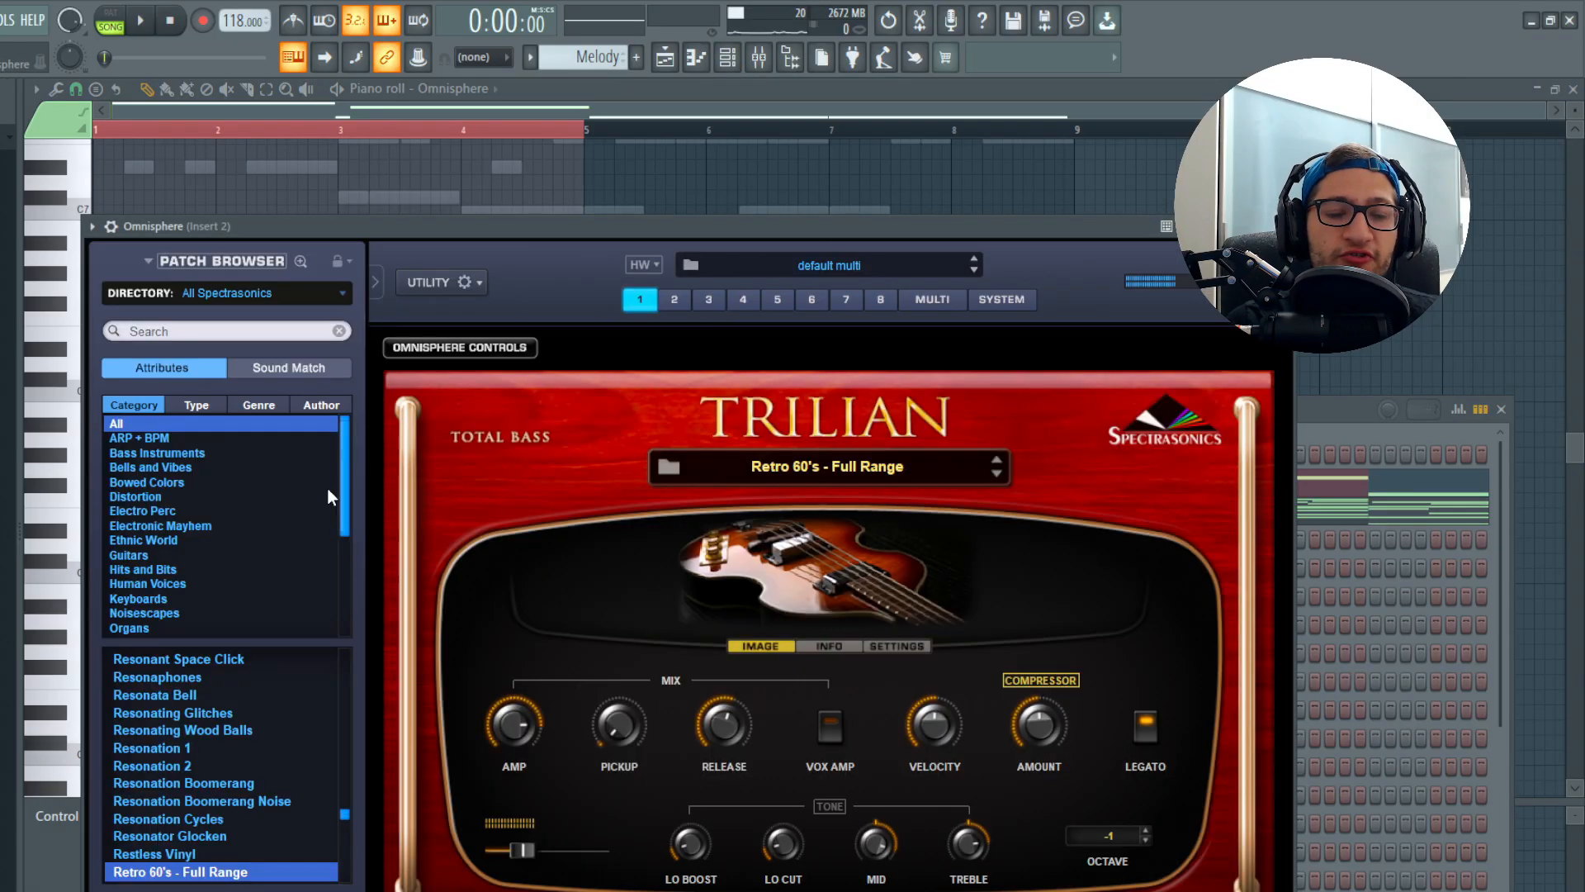
pyautogui.rightClick(215, 125)
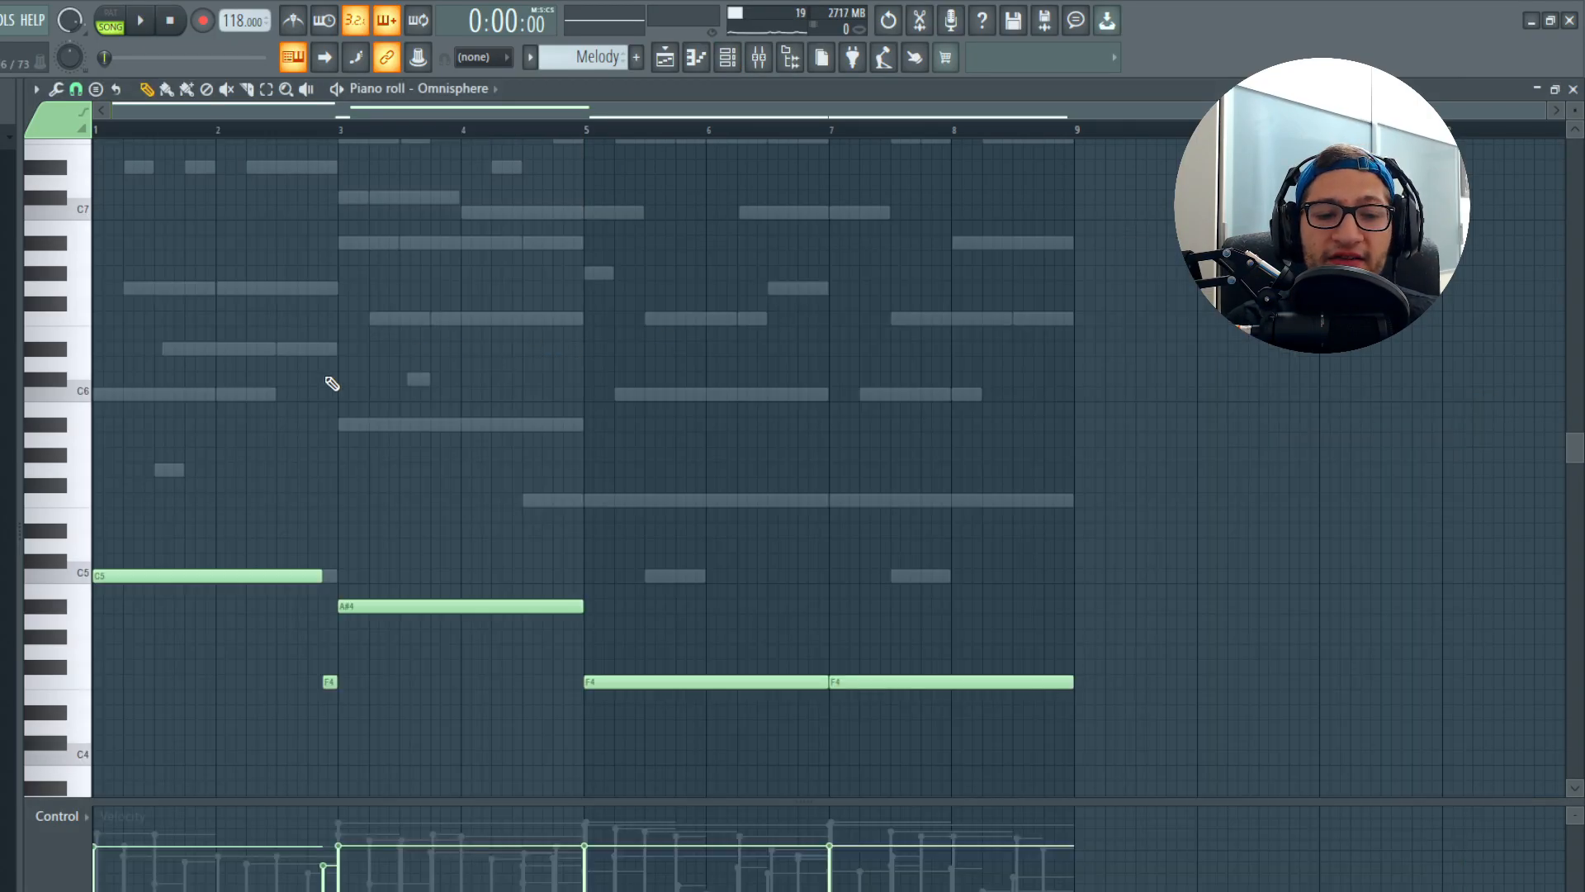
pyautogui.press('space')
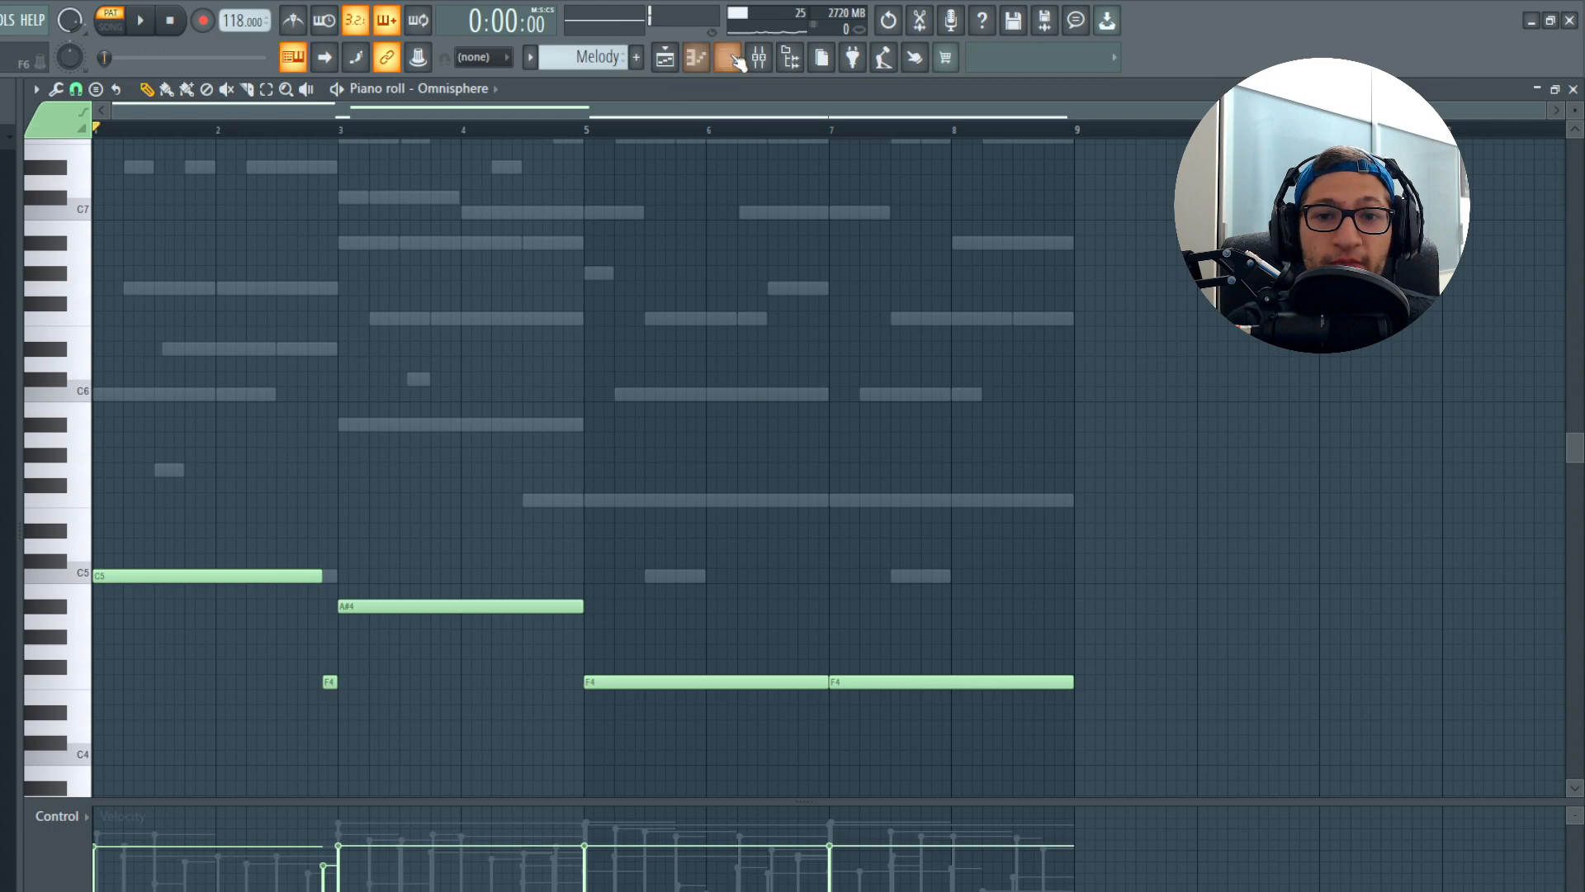
pyautogui.click(734, 62)
pyautogui.press('space')
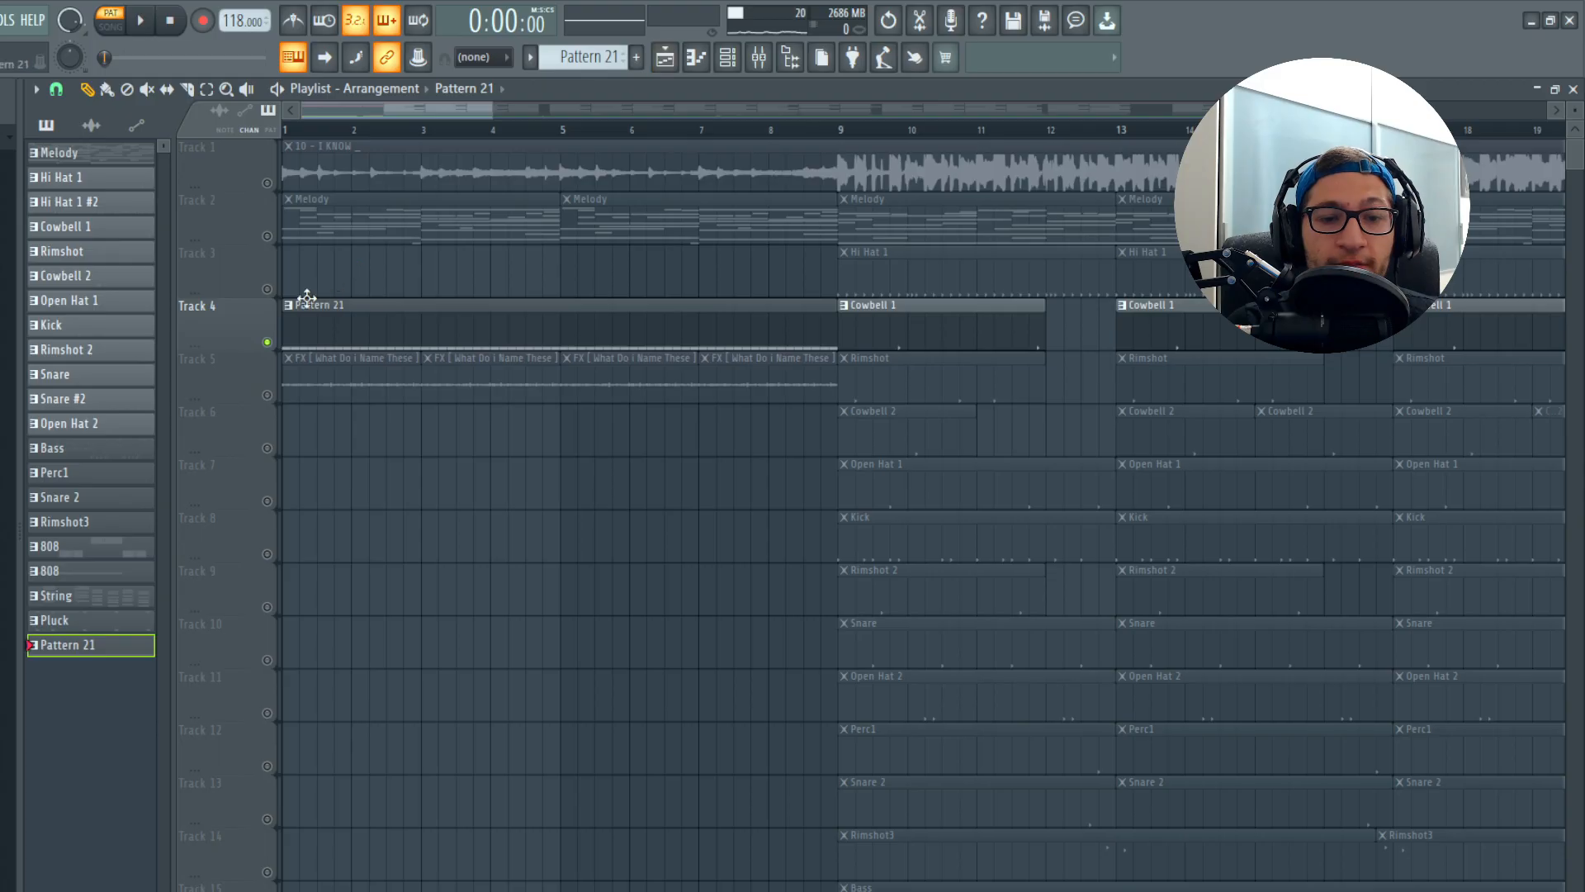
# Step: Play Pattern 21's closed hi-hat notes and inspect the FabFilter Pro-Q 3 equalizer on its mixer insert
pyautogui.doubleClick(305, 300)
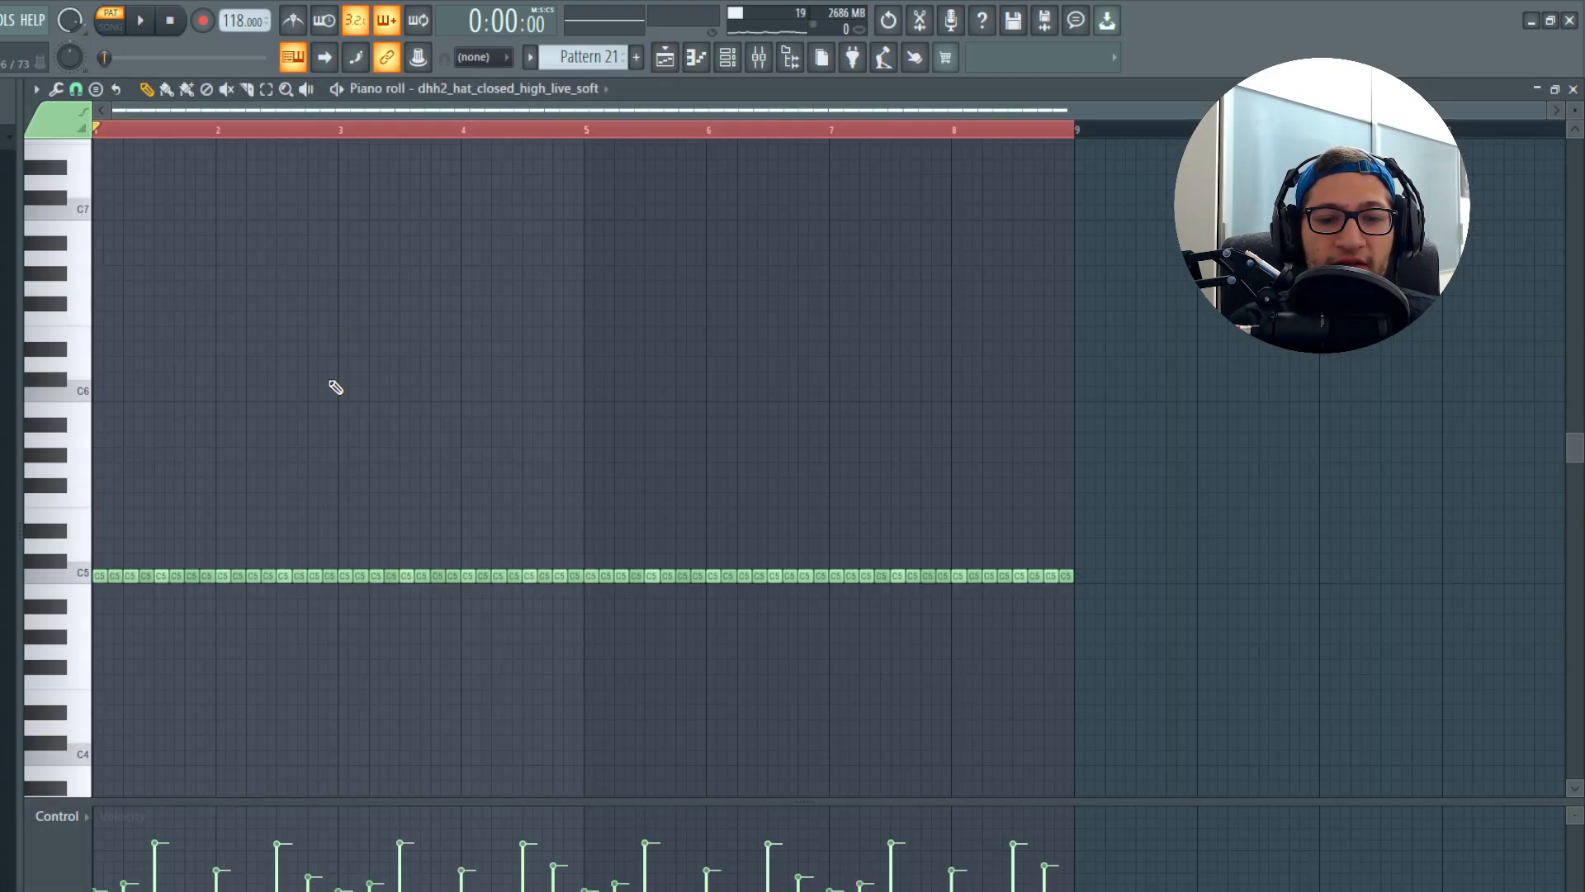
pyautogui.press('space')
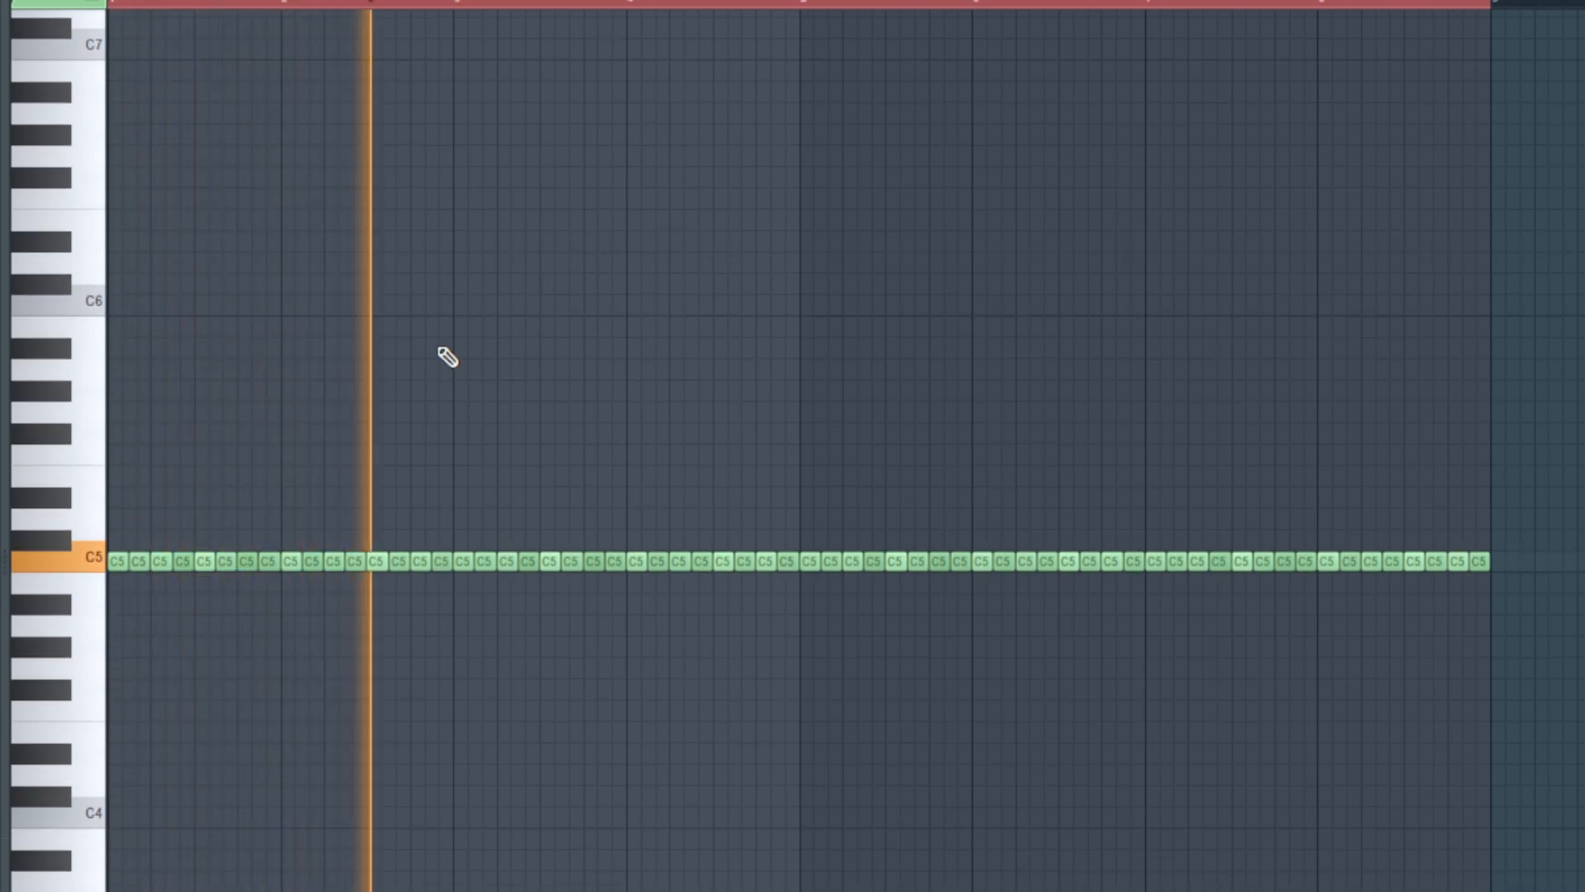
pyautogui.press('space')
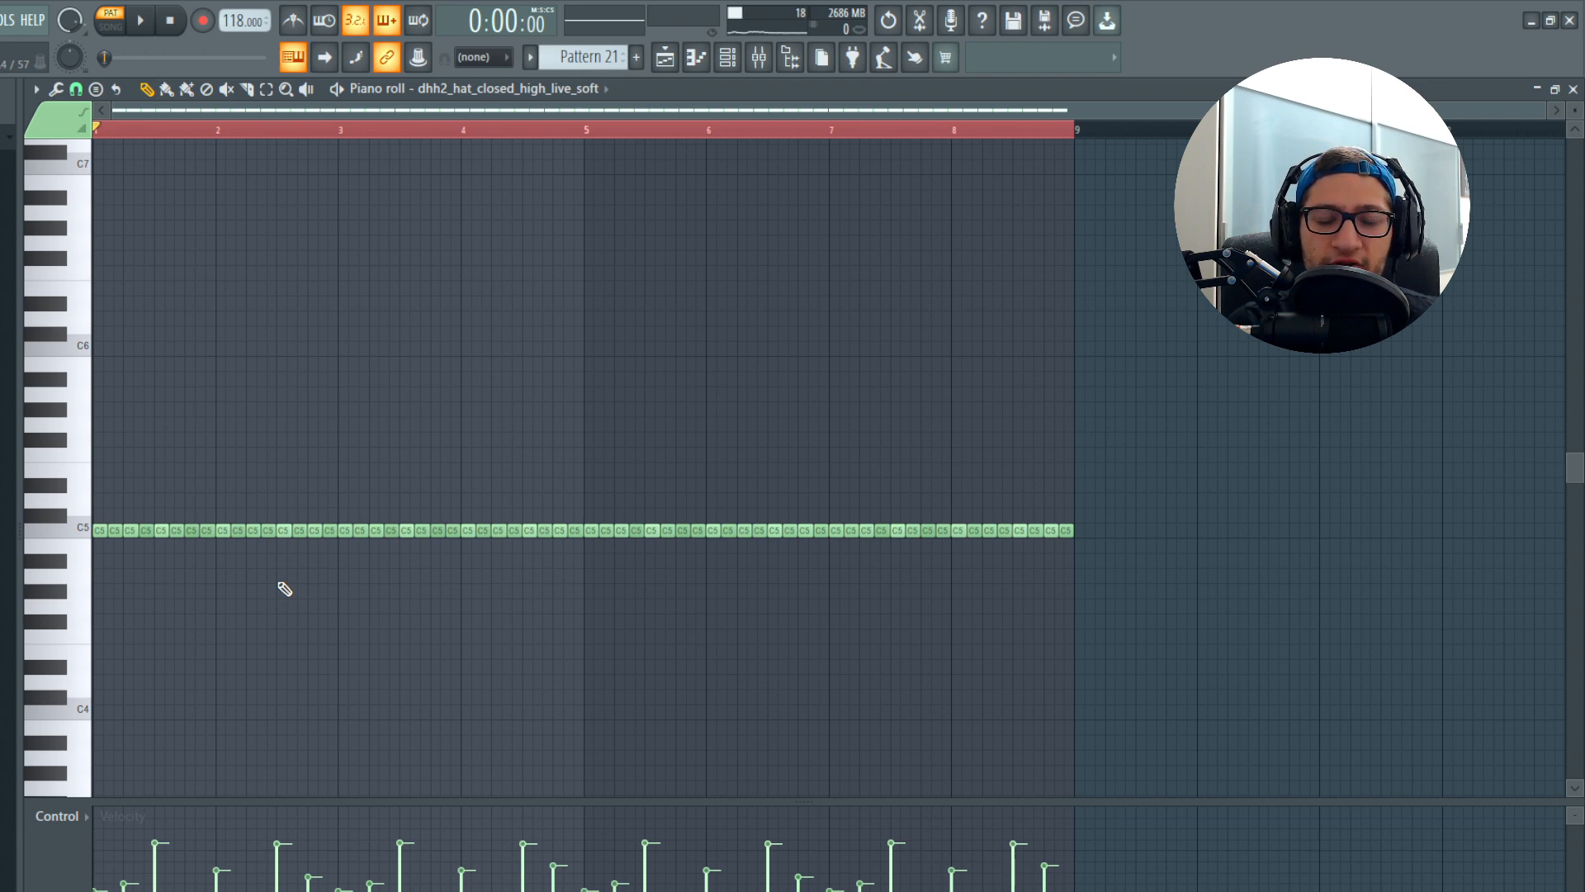
pyautogui.press('F9')
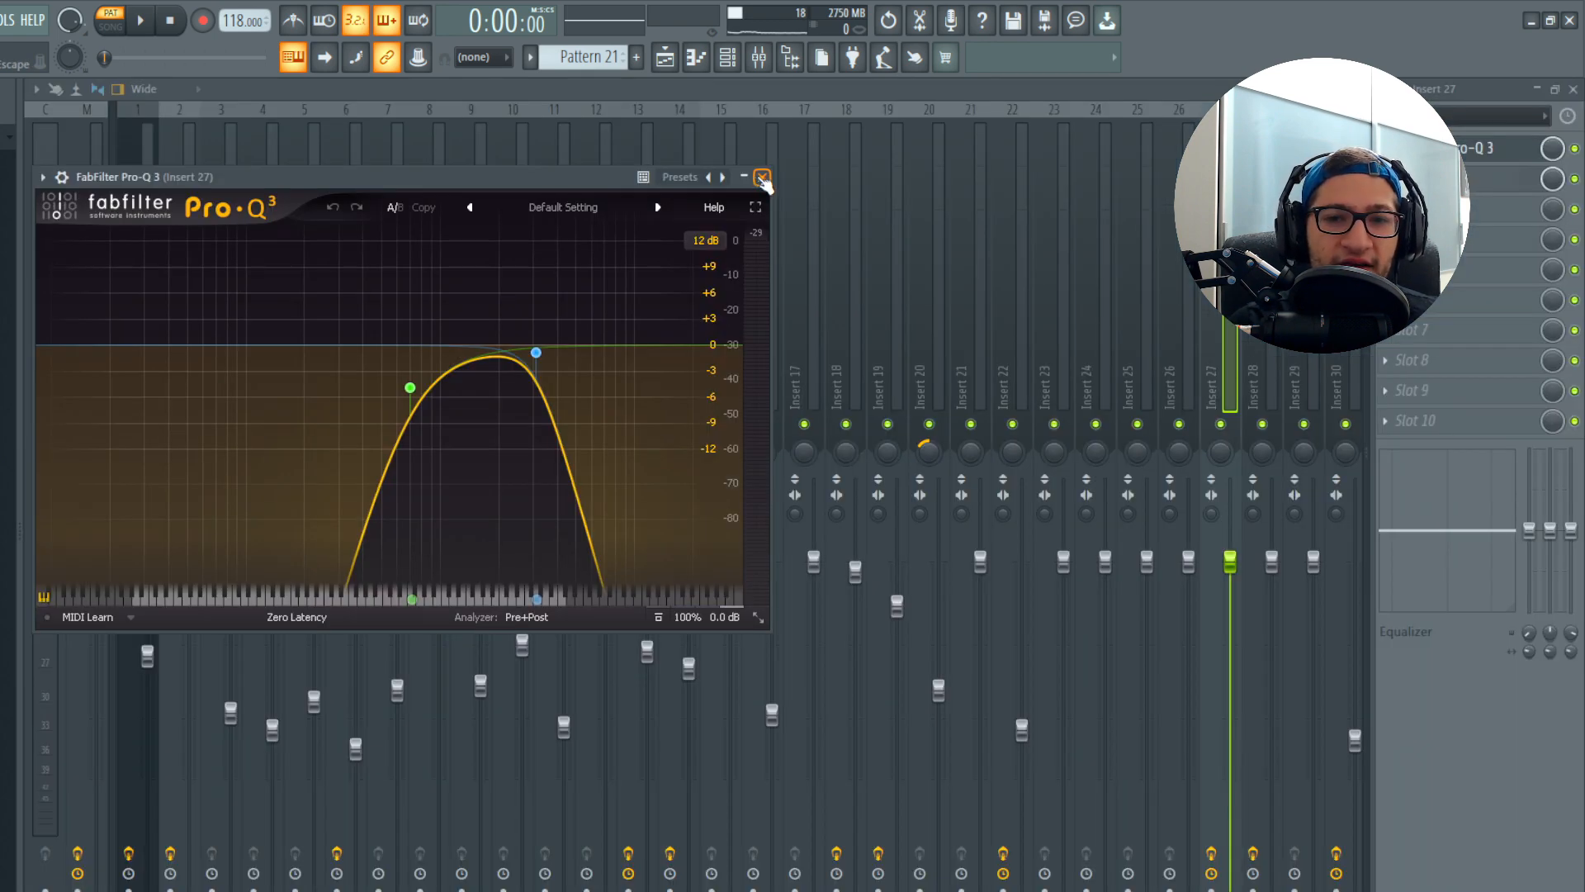
pyautogui.click(763, 178)
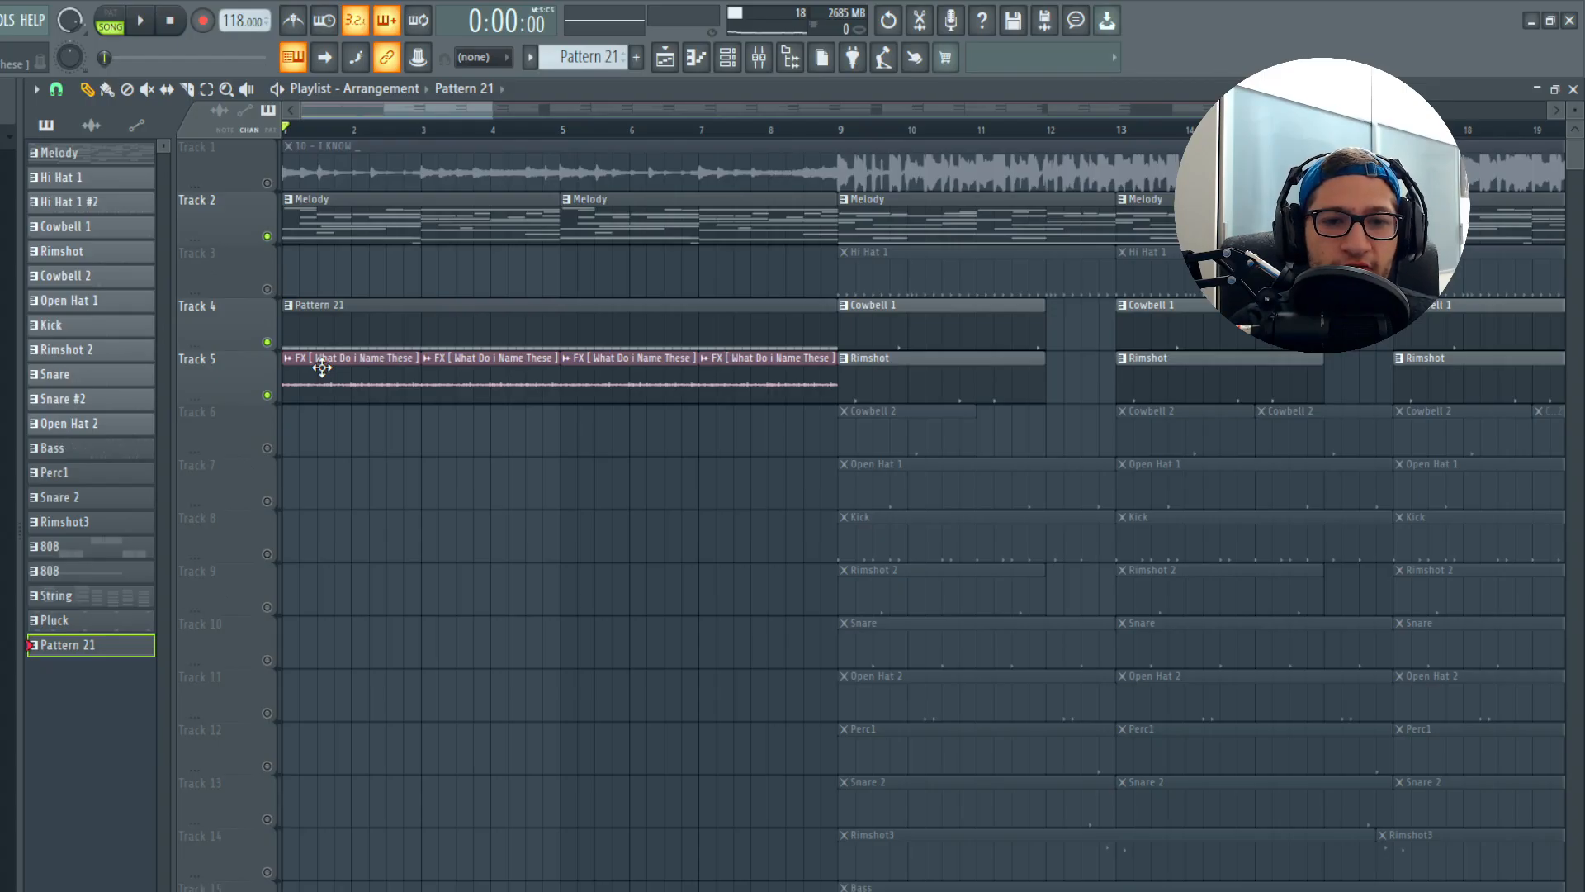
# Step: Raise the time-stretching pitch of the vocal sample and play the intro with the vocal clips on Track 17
pyautogui.press('space')
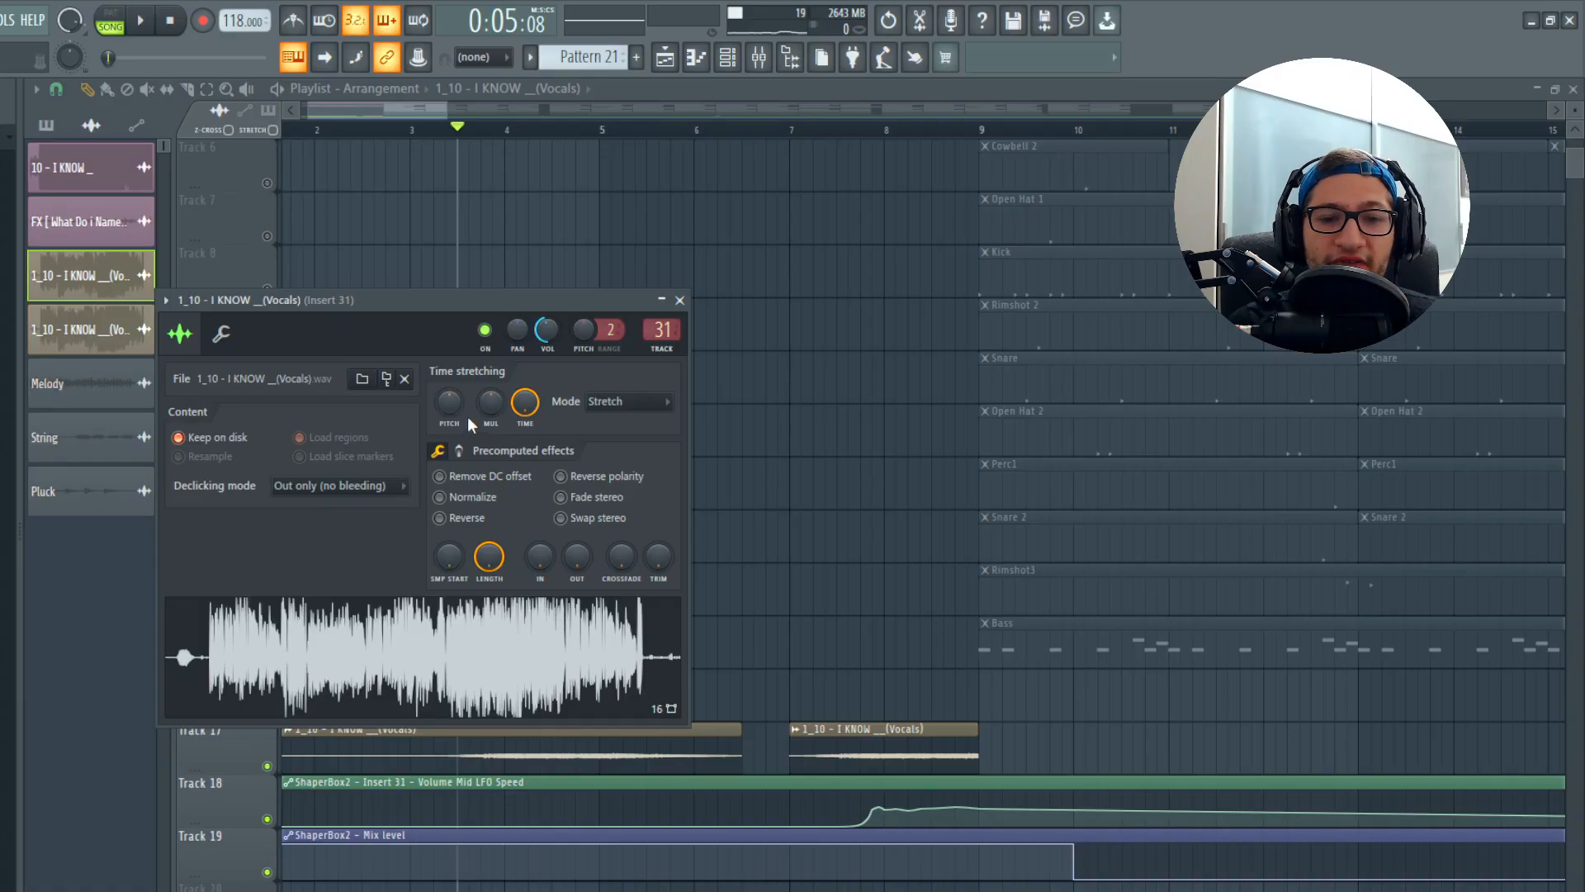
pyautogui.scroll(2, 457, 405)
pyautogui.press('space')
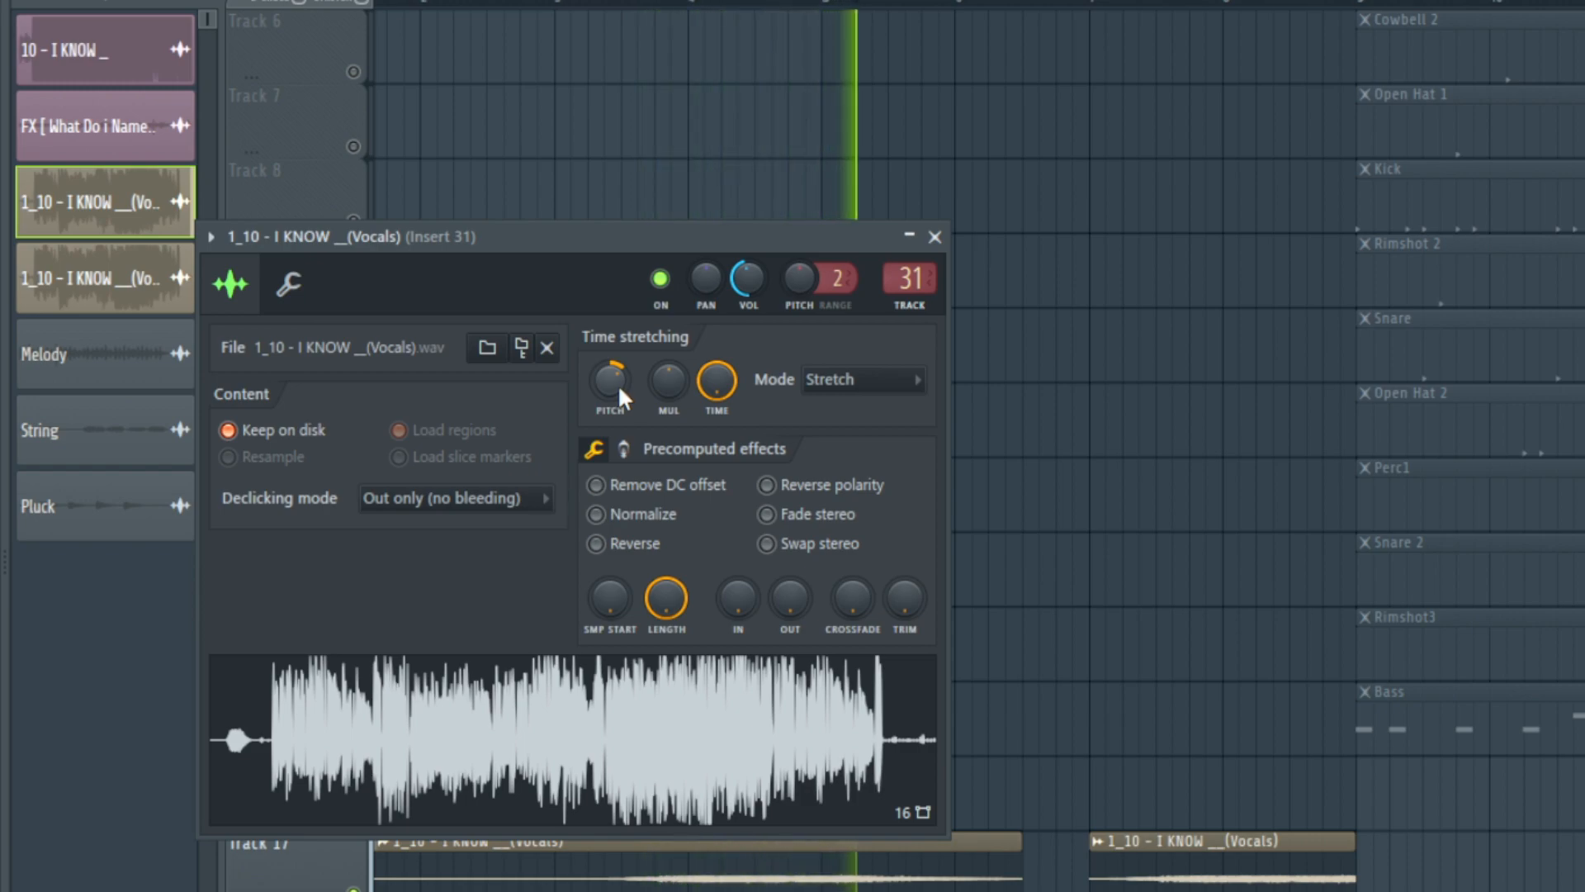
pyautogui.press('space')
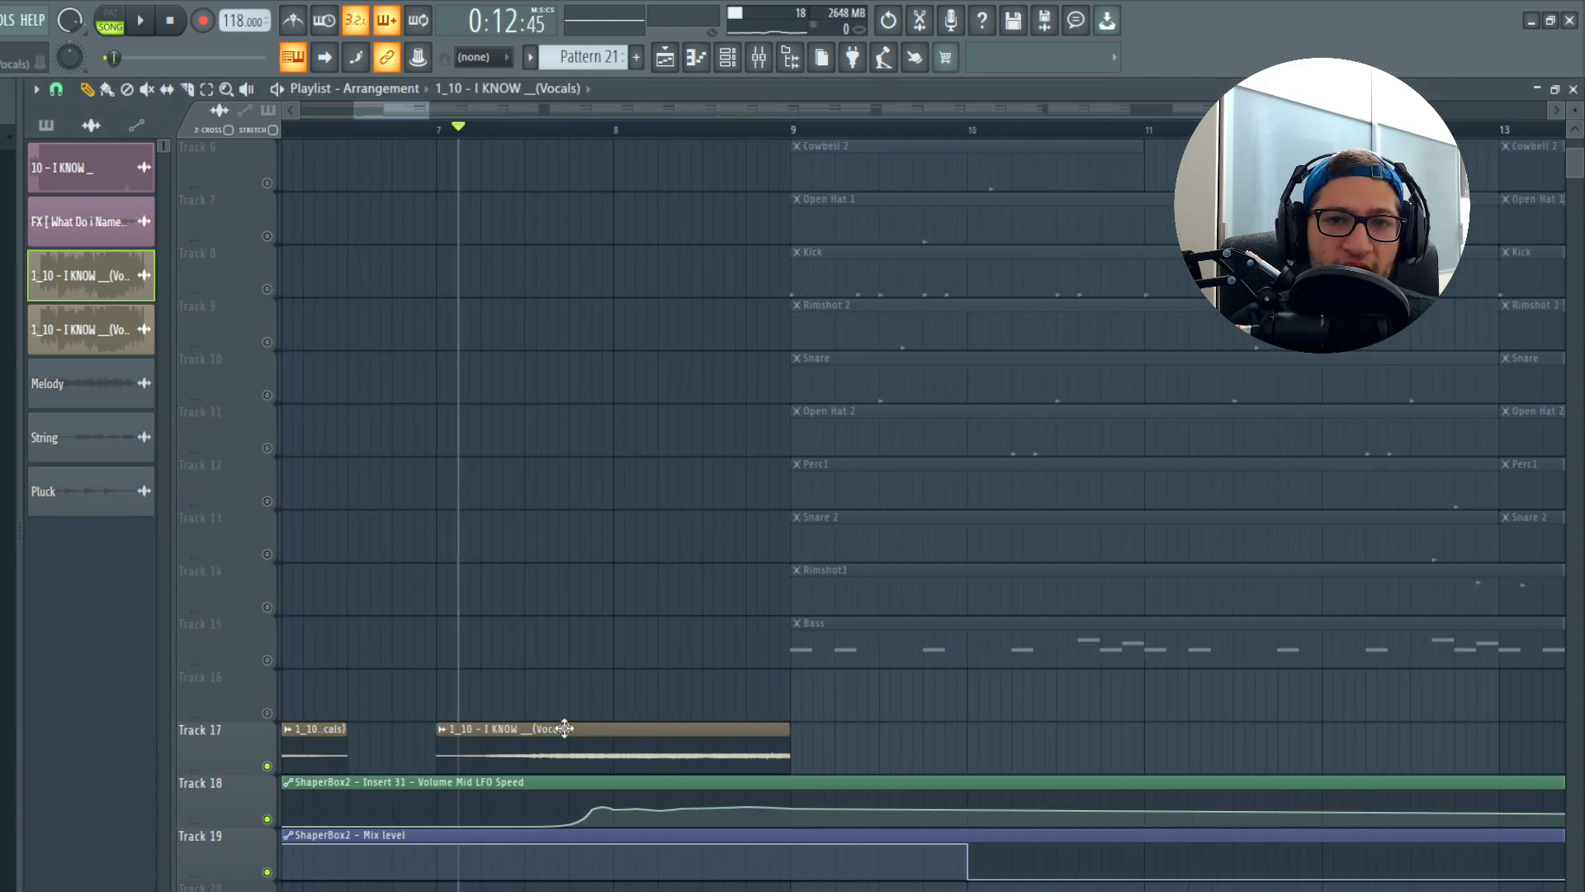
pyautogui.press('space')
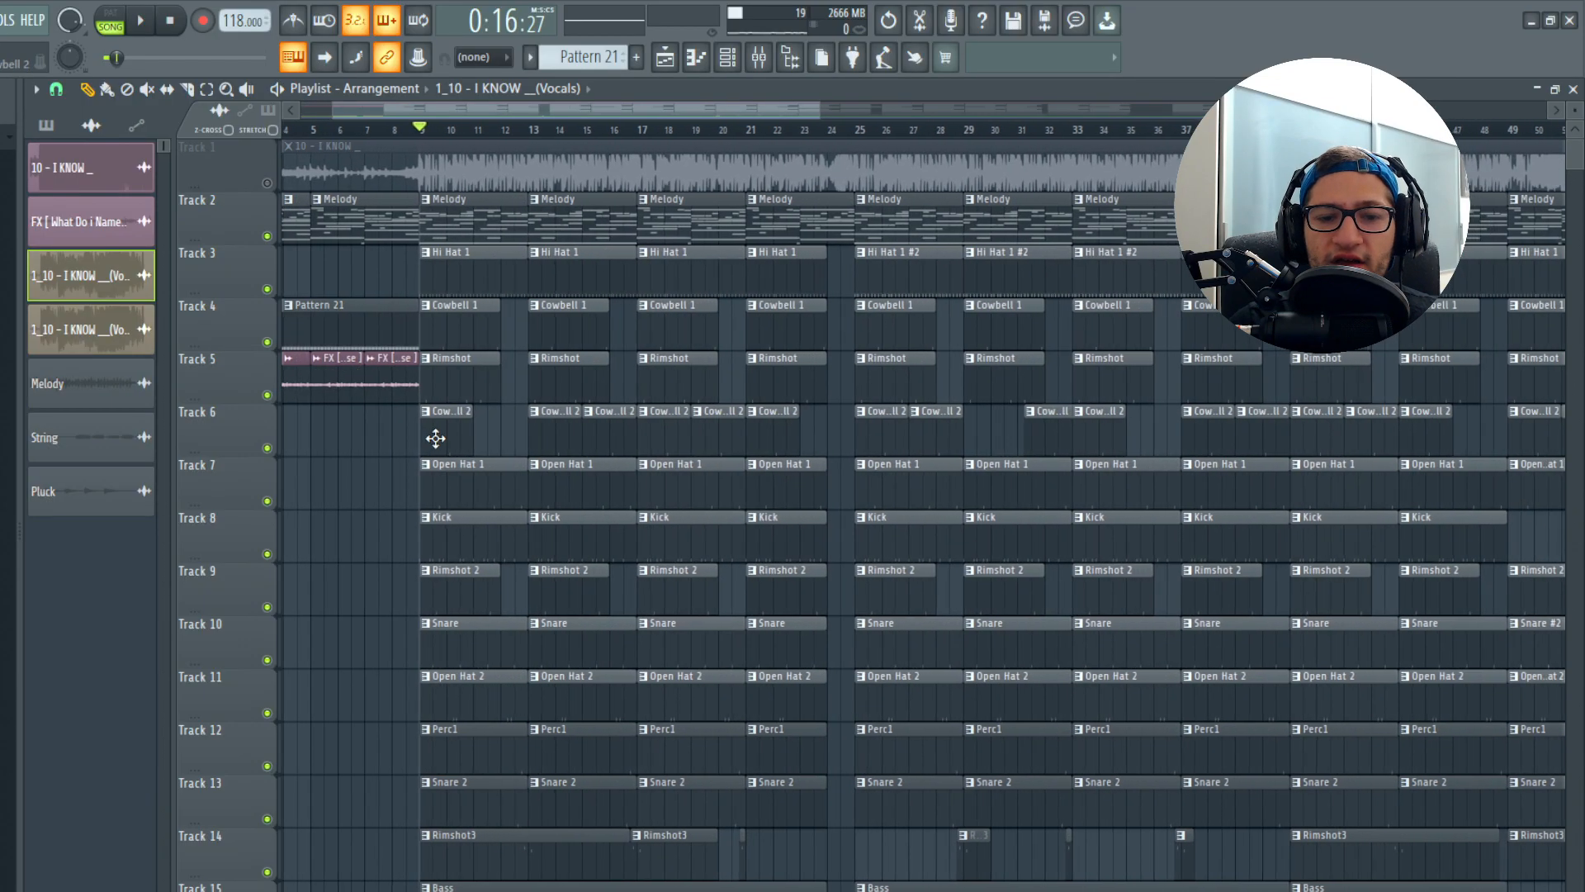
# Step: Solo the Snare on Track 10 and play it from bar 9
pyautogui.scroll(5, 437, 462)
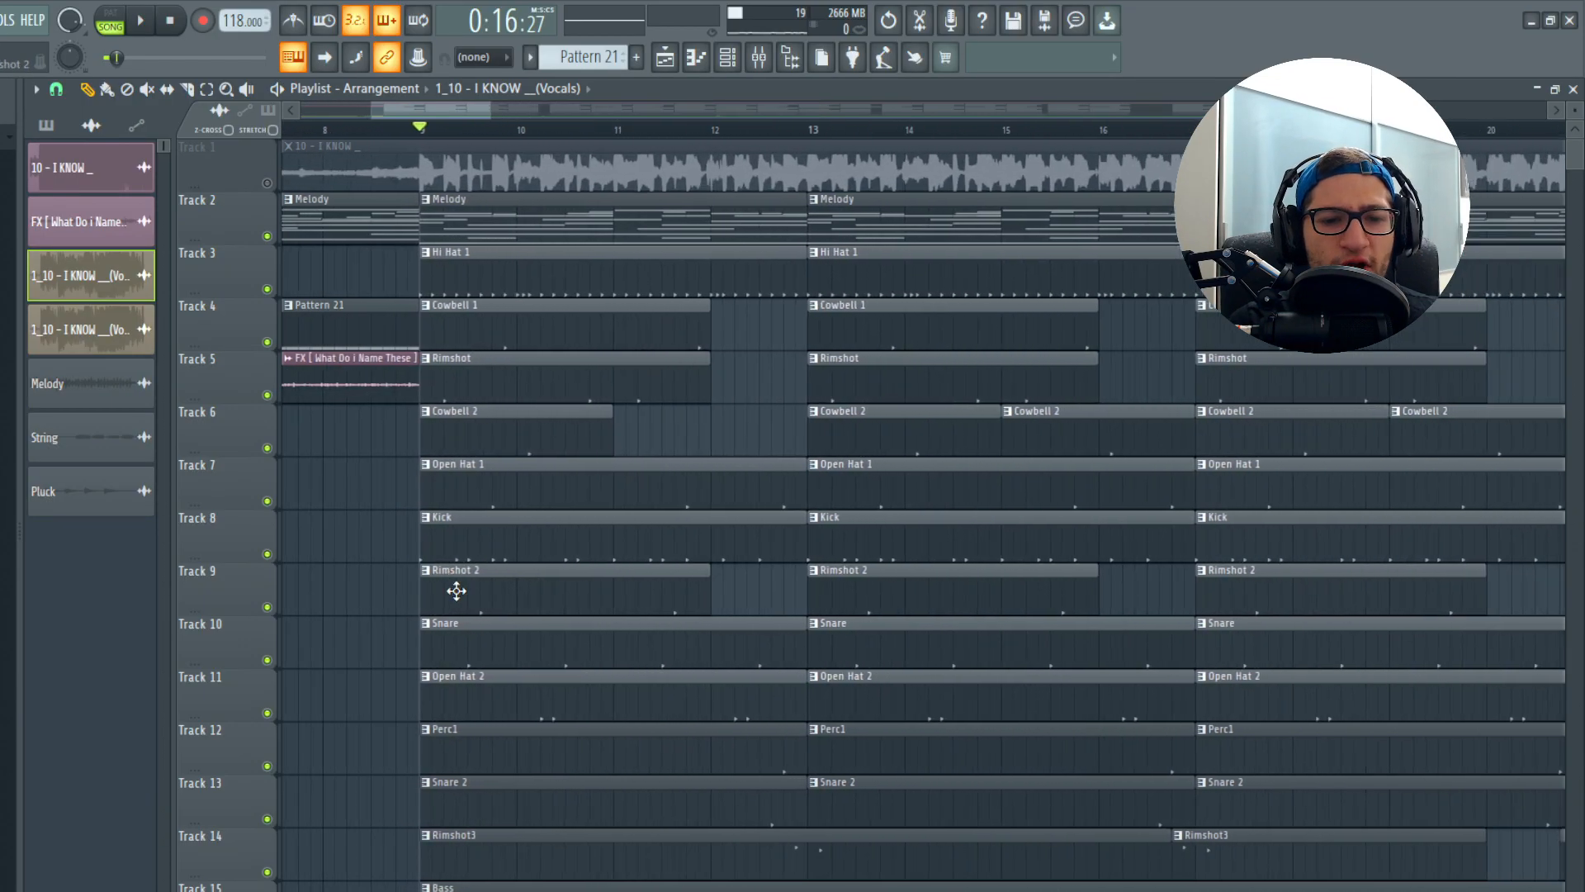
pyautogui.rightClick(267, 659)
pyautogui.scroll(2, 404, 465)
pyautogui.press('space')
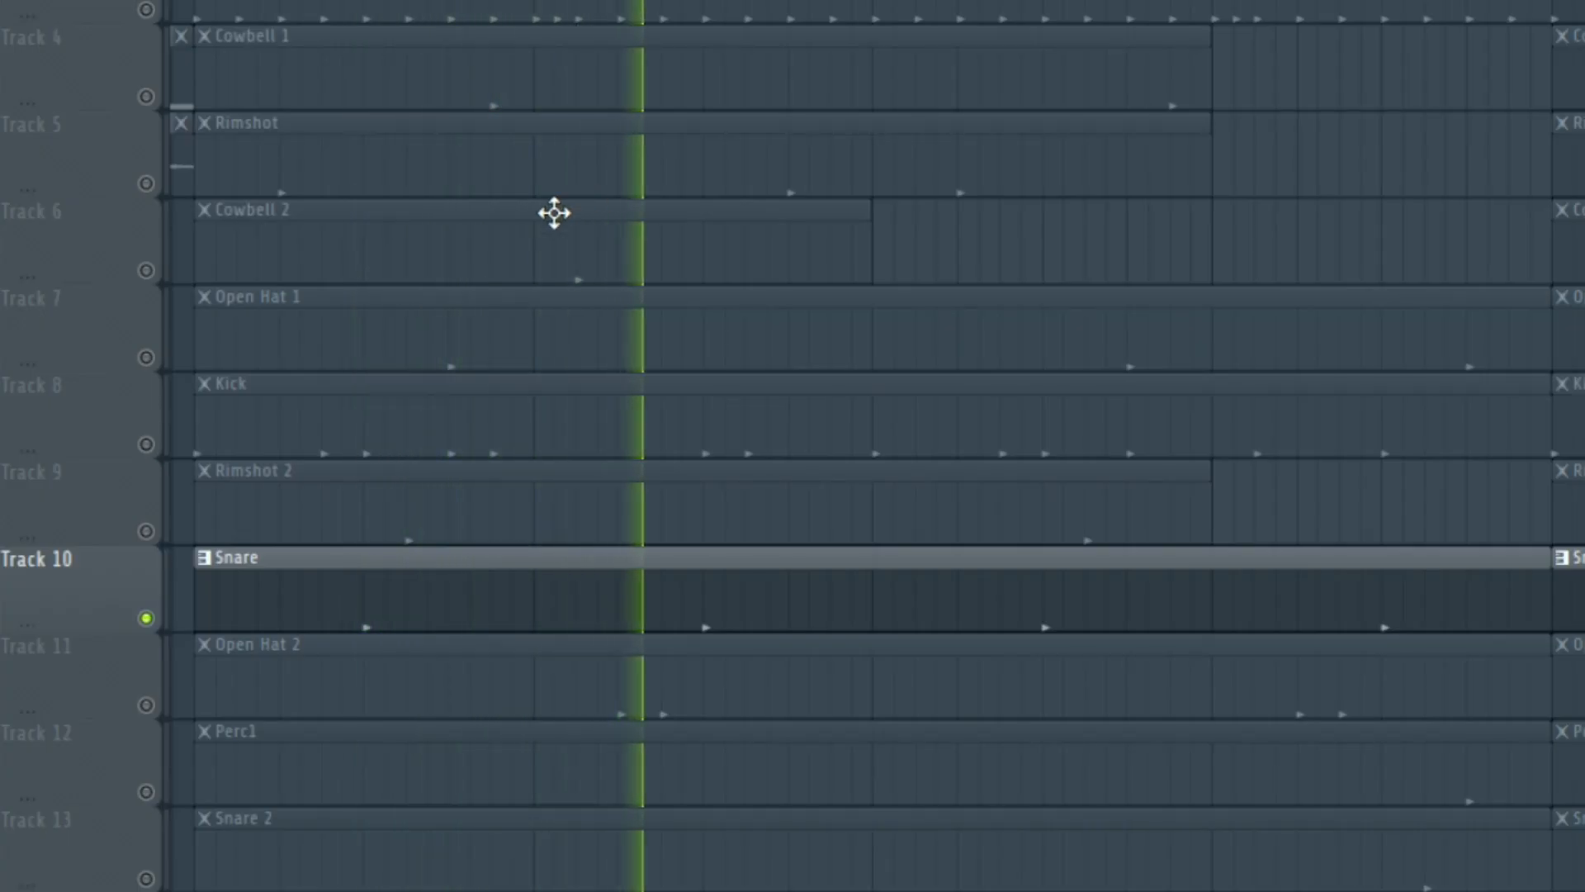
# Step: Unmute Hi Hat 1 on Track 3 to hear it together with the Snare
pyautogui.click(147, 10)
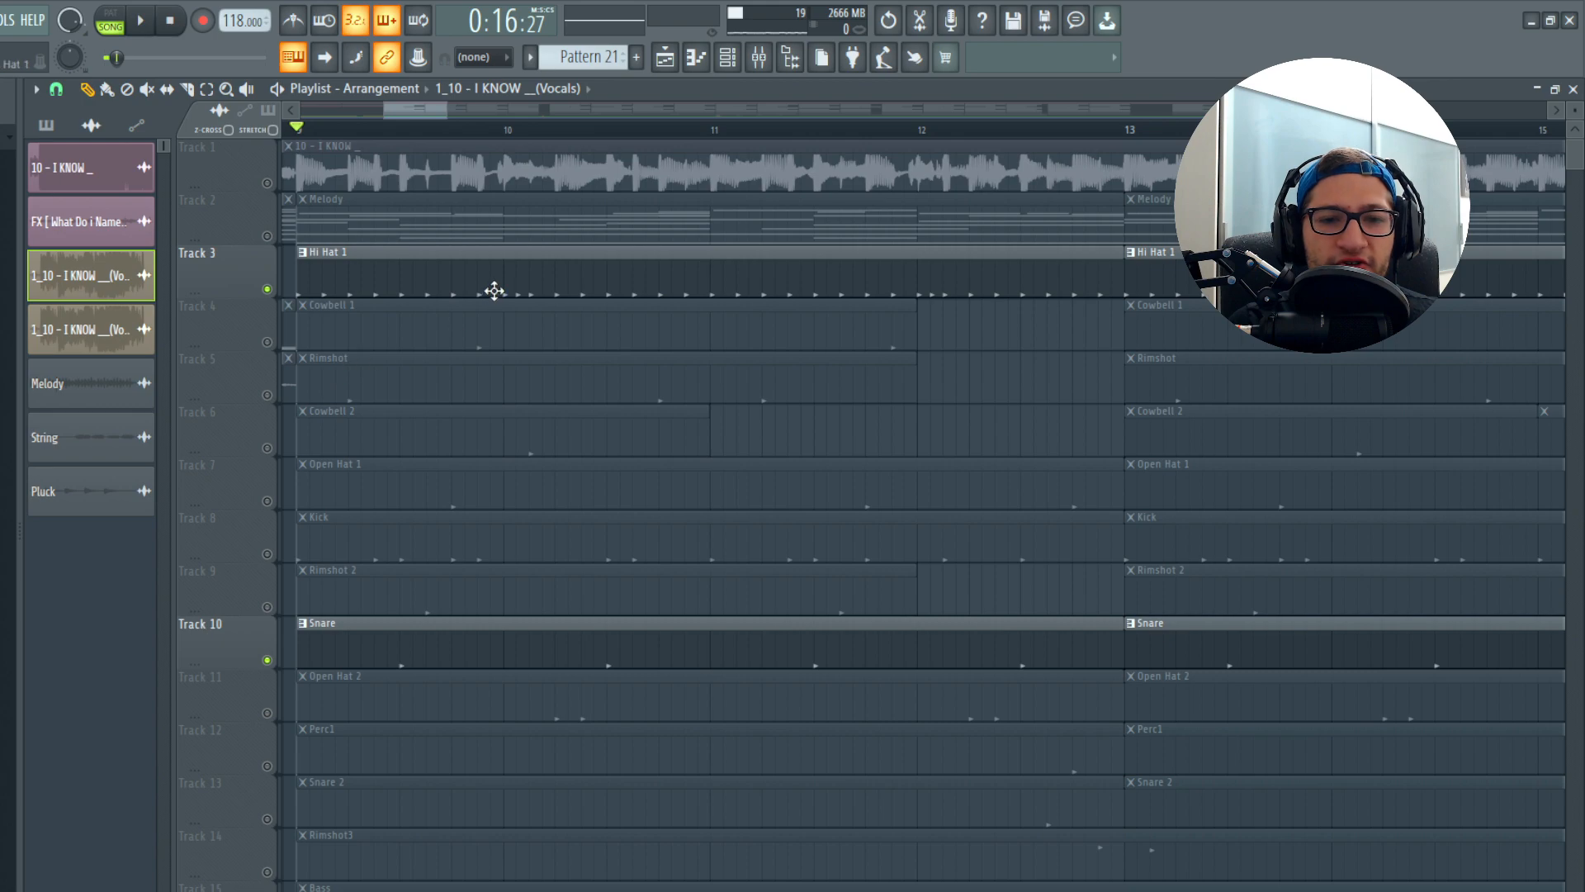
pyautogui.scroll(1, 532, 293)
pyautogui.scroll(-3, 535, 291)
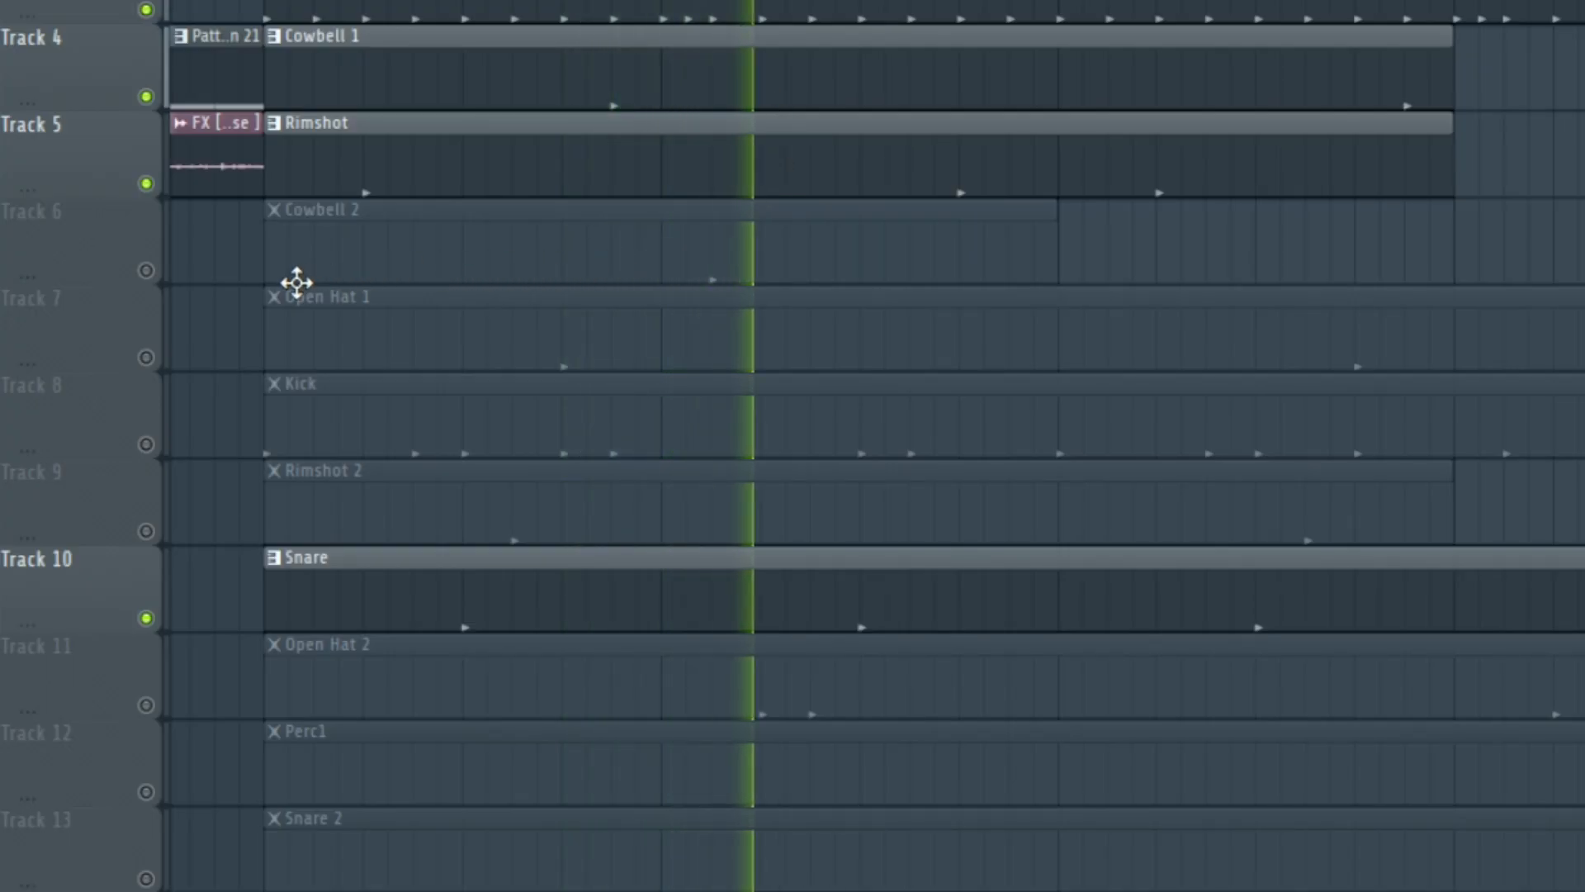
# Step: Unmute Cowbell 2 on Track 6, Open Hat 1 on Track 7 and Rimshot 2 on Track 9 during drum playback
pyautogui.click(267, 448)
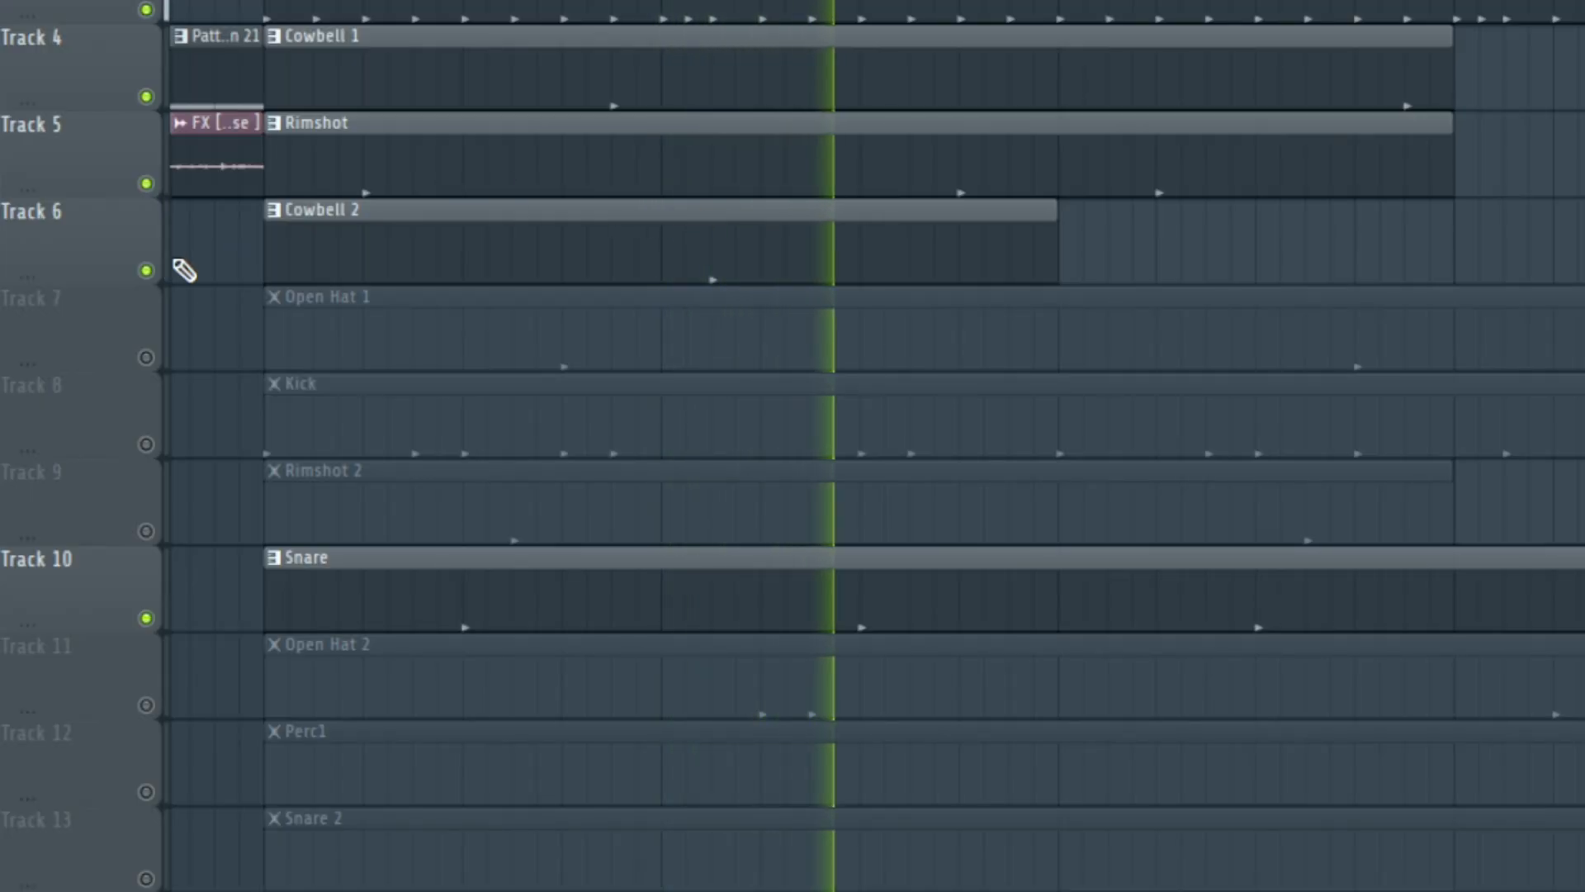
pyautogui.click(266, 501)
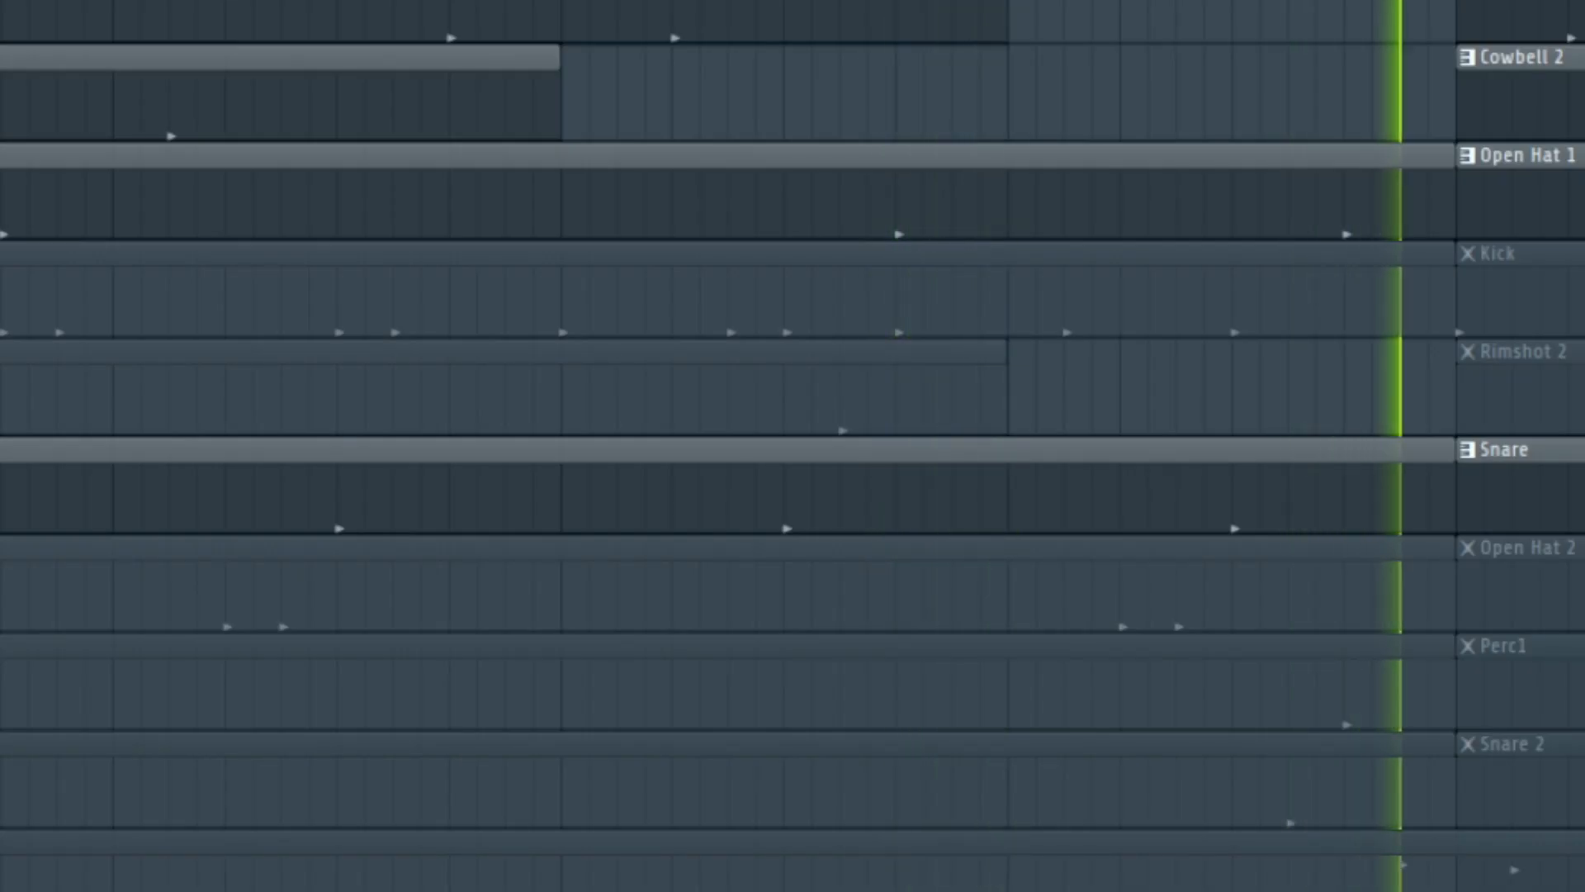
pyautogui.click(267, 607)
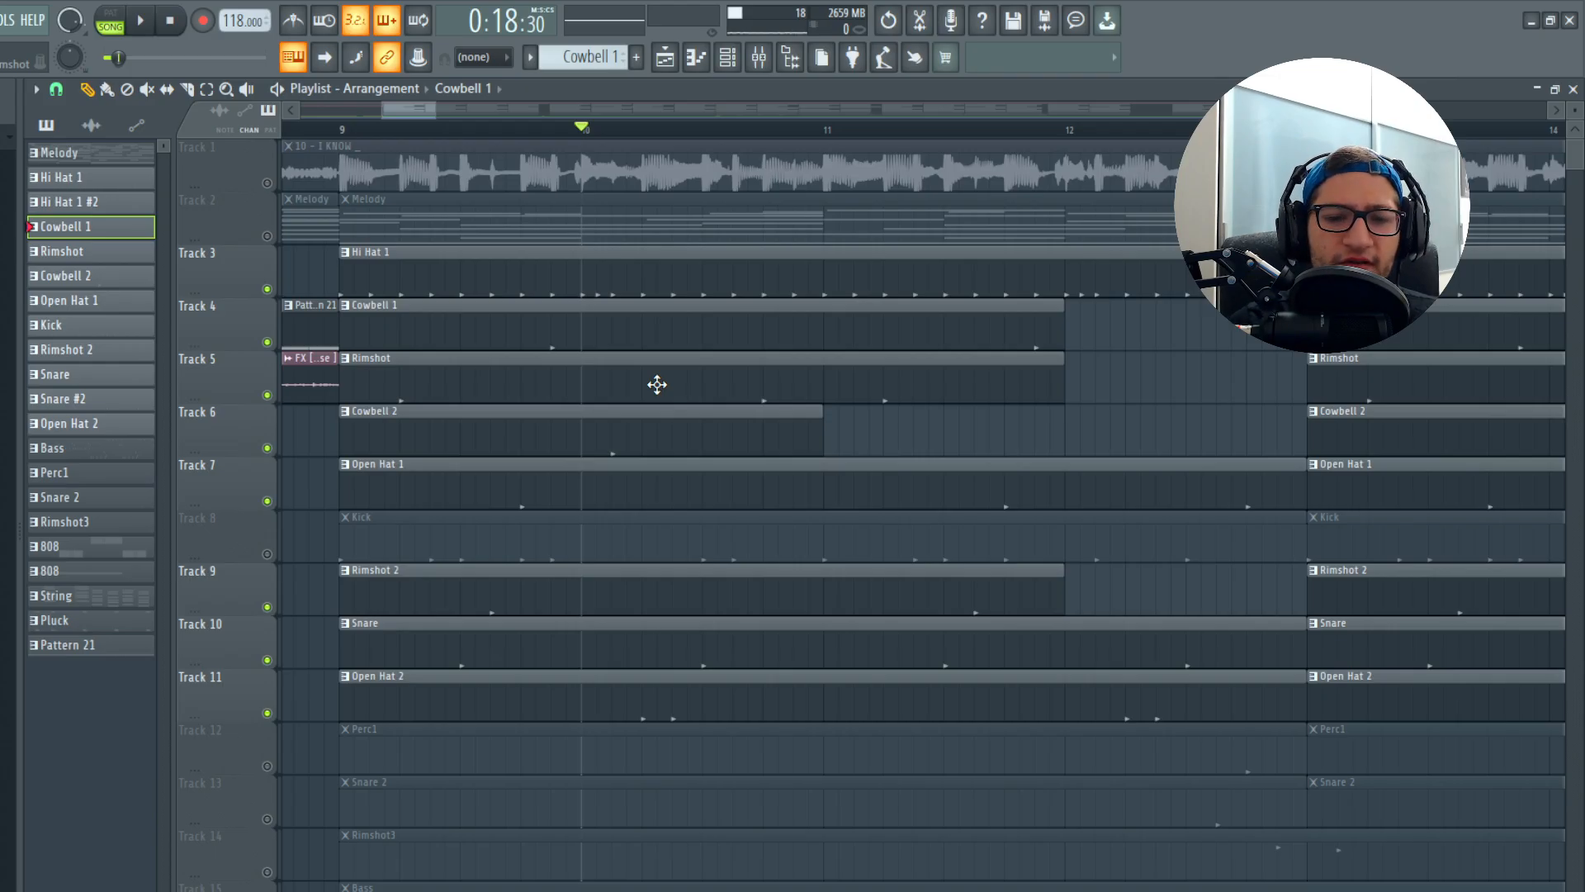
pyautogui.press('space')
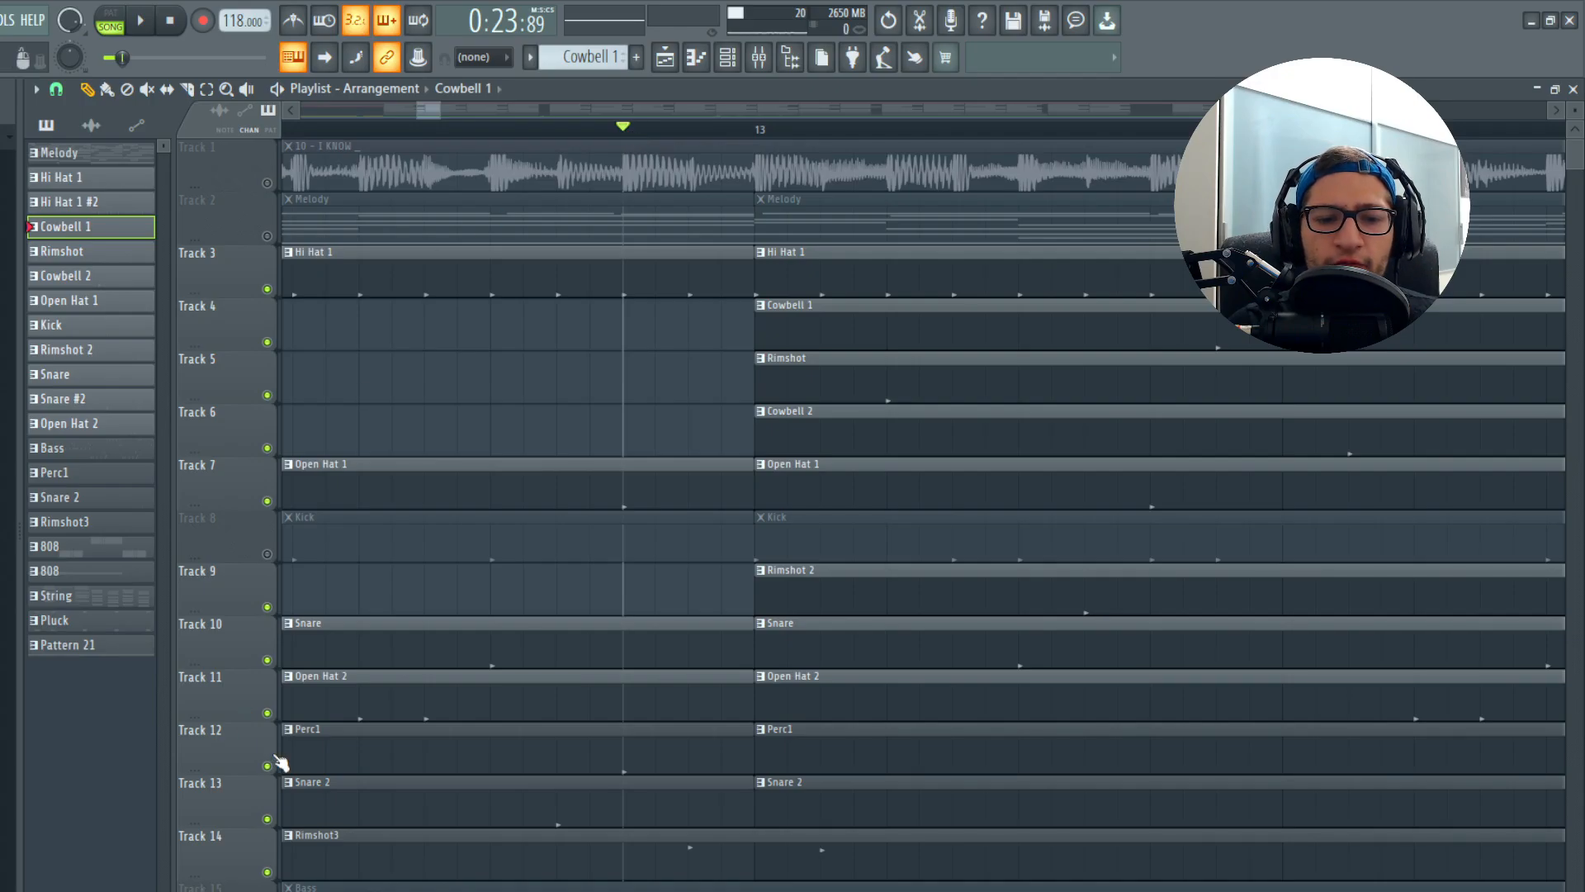
# Step: Solo Perc1 on Track 12 and bring in Rimshot3 on Track 14 to hear them
pyautogui.keyDown('ctrl'); pyautogui.click(266, 765); pyautogui.keyUp('ctrl')
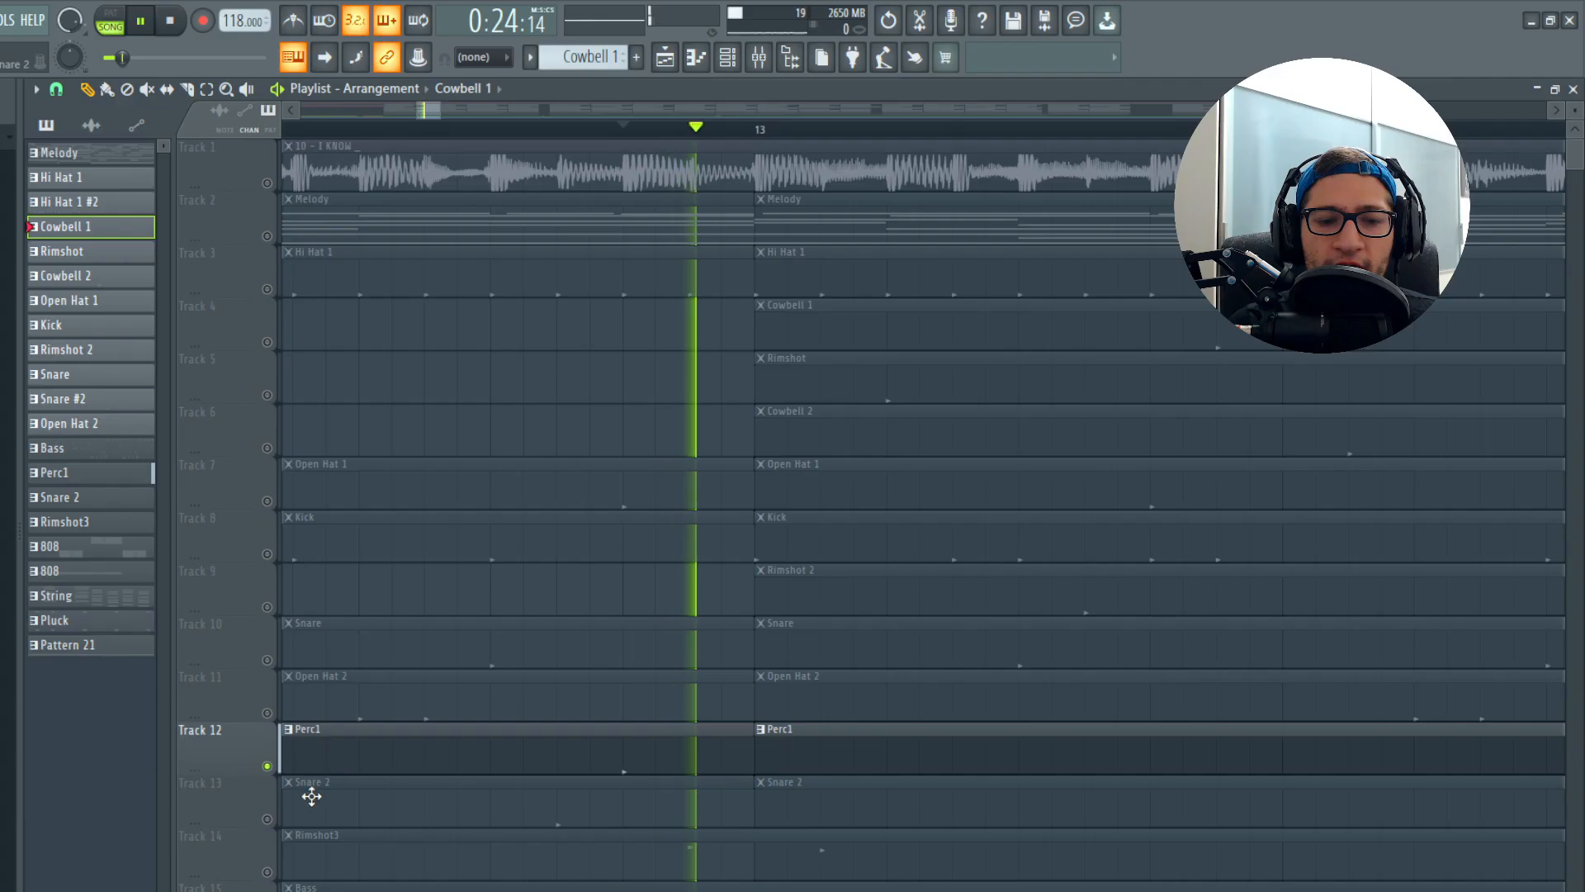
pyautogui.click(267, 872)
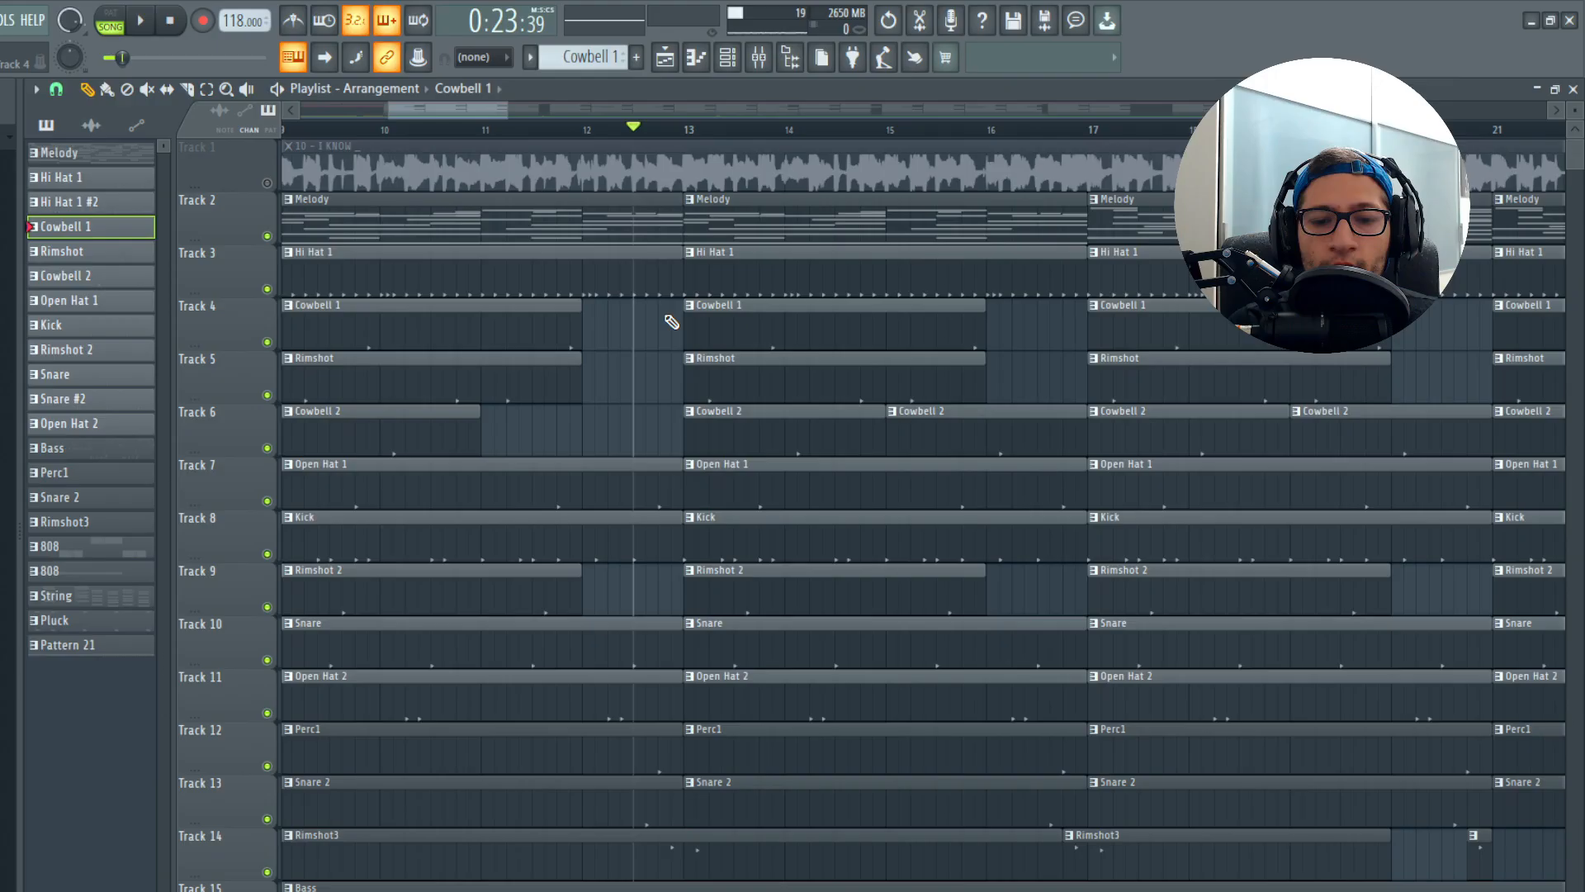
pyautogui.press('Delete')
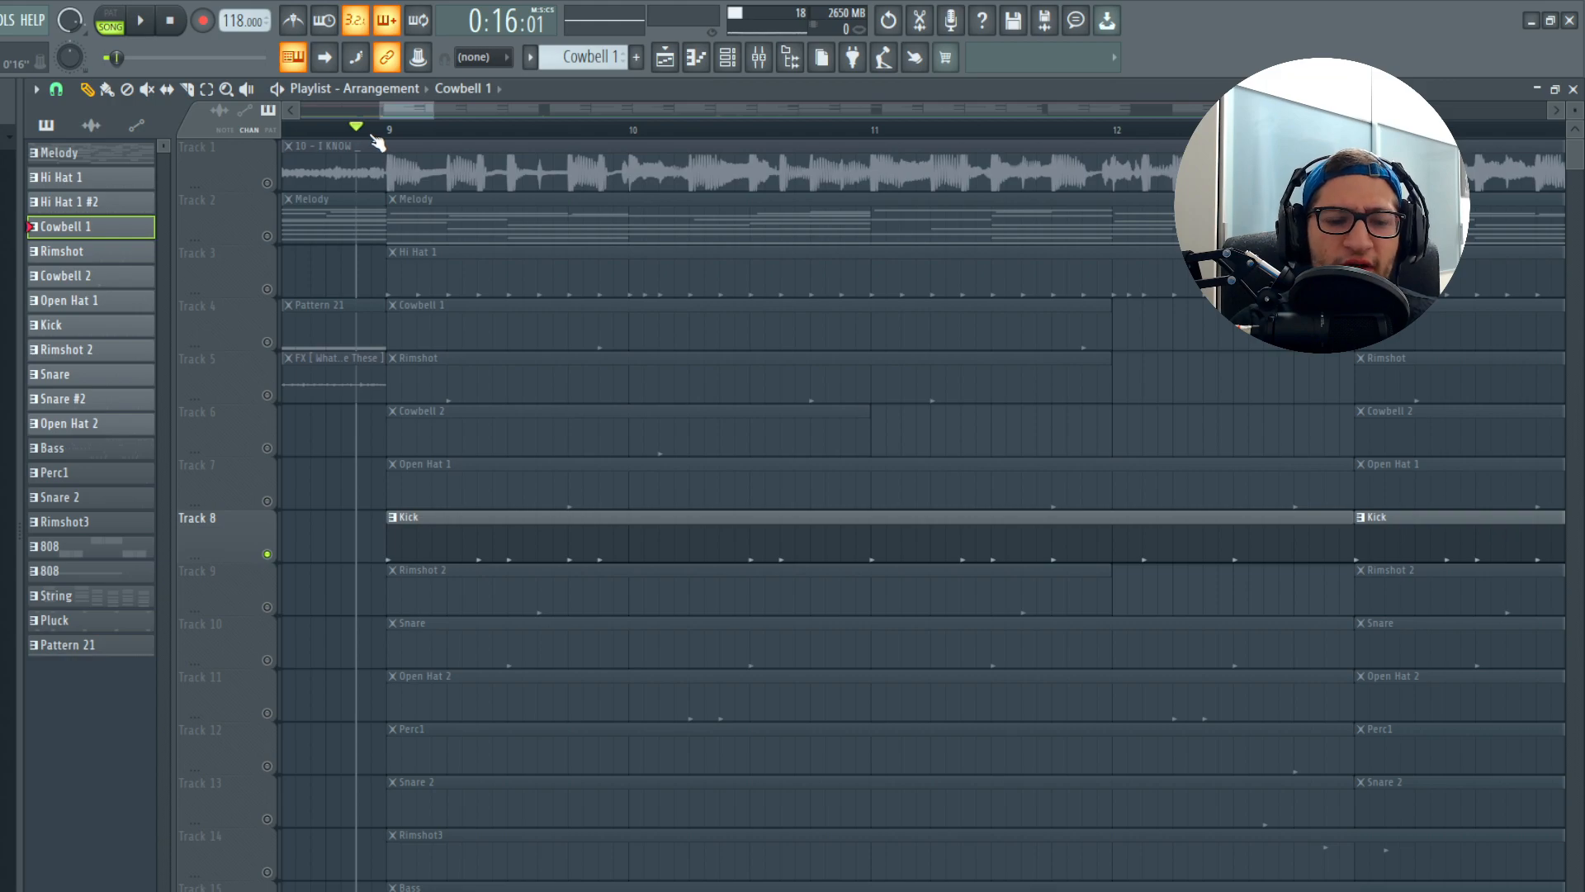
# Step: Play the soloed Kick on Track 8 from bar 9, moving the playhead along its hits
pyautogui.click(387, 128)
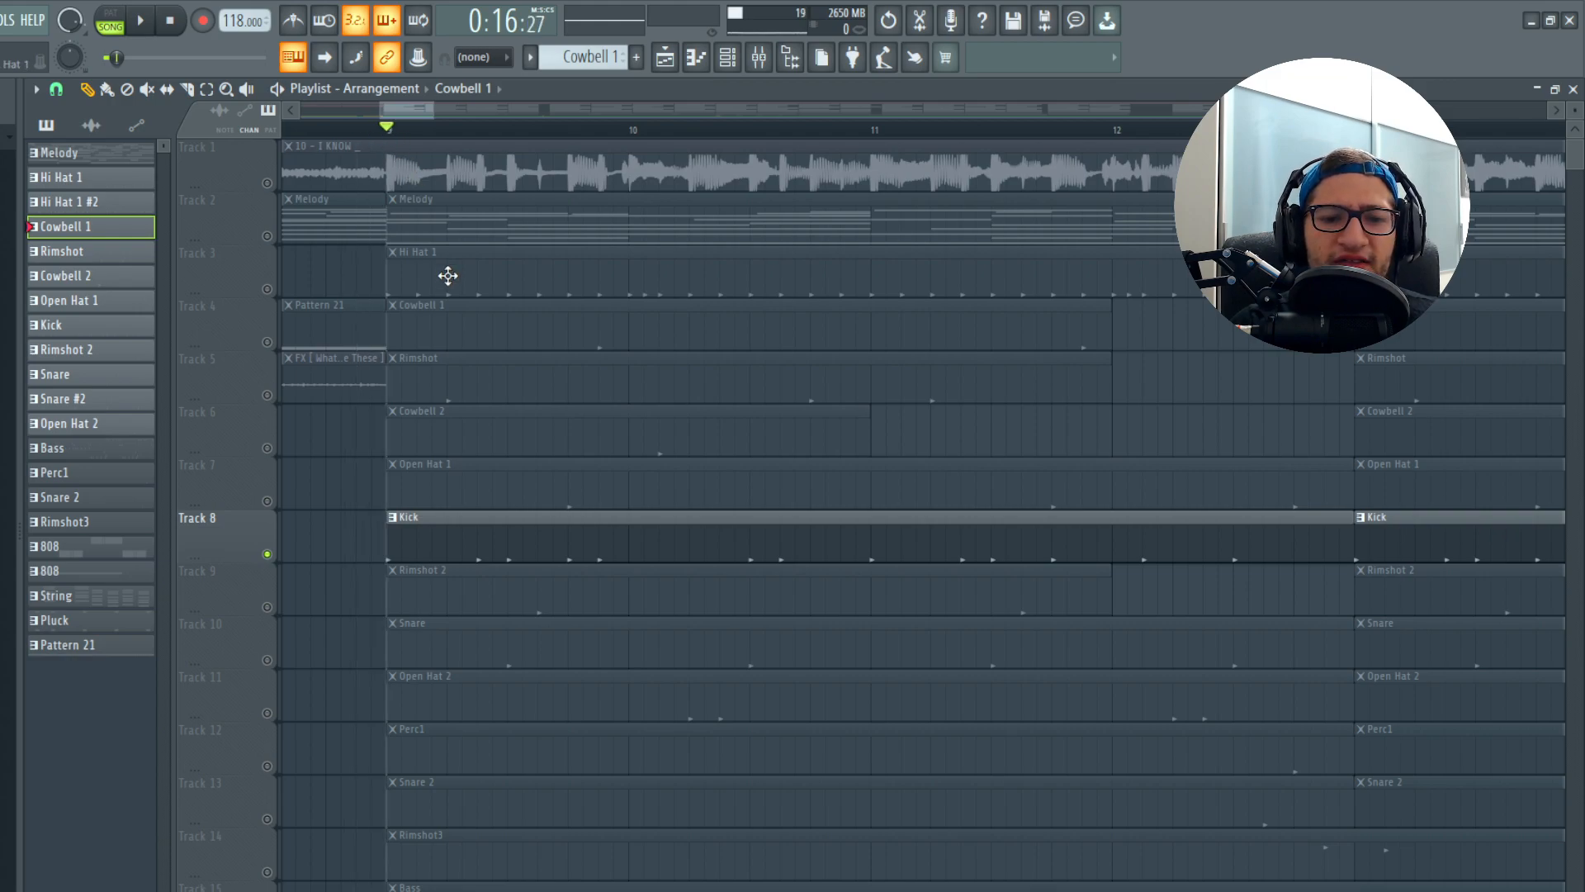
pyautogui.scroll(3, 449, 272)
pyautogui.click(522, 129)
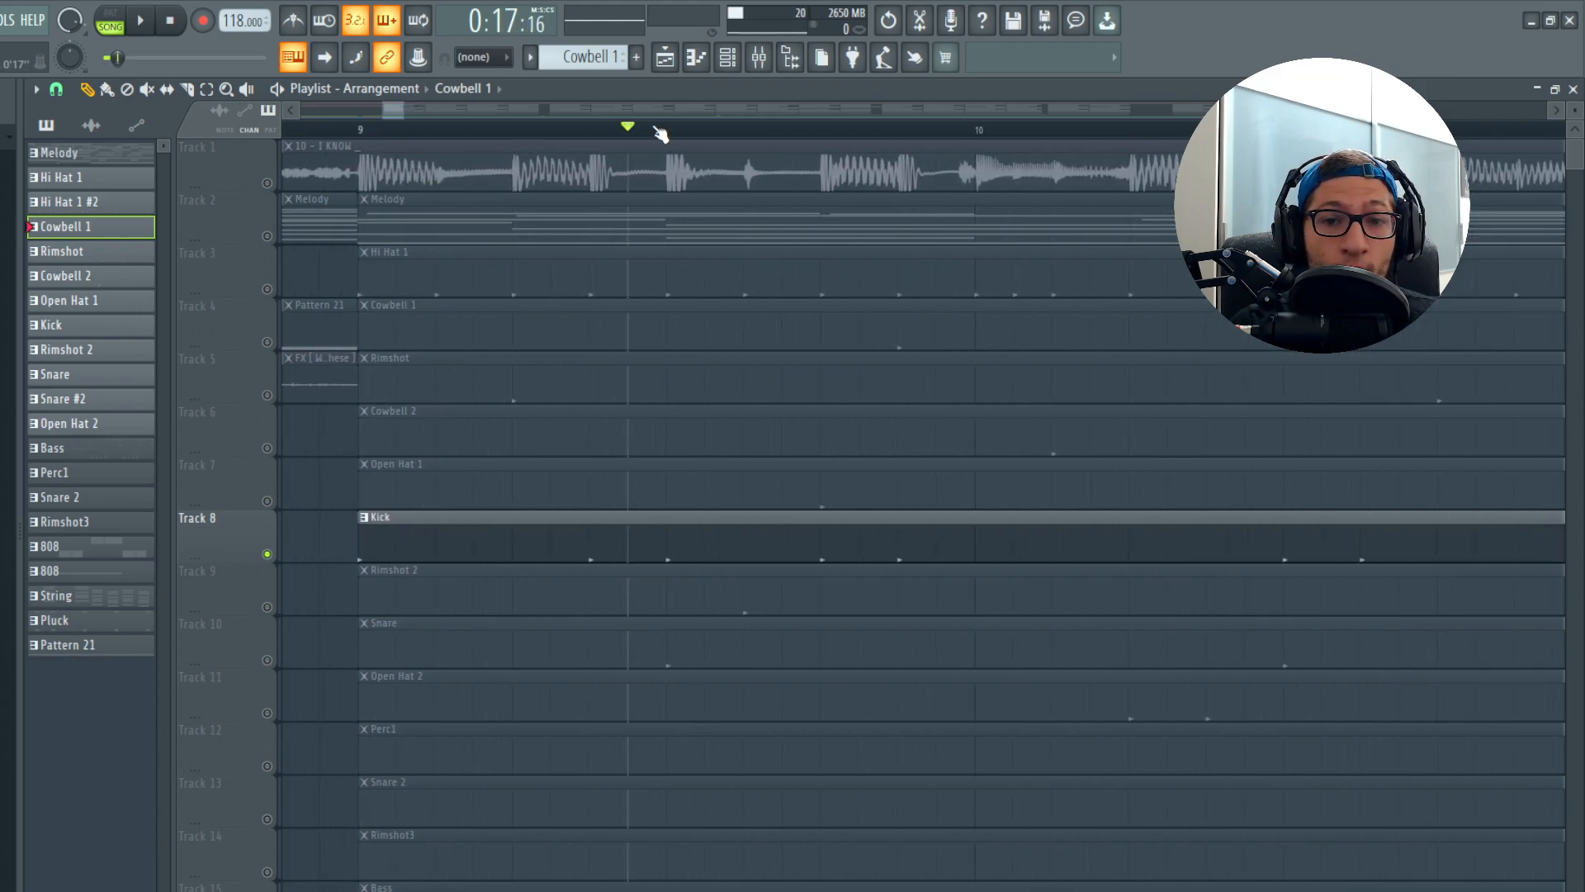
pyautogui.scroll(-3, 591, 149)
pyautogui.click(469, 132)
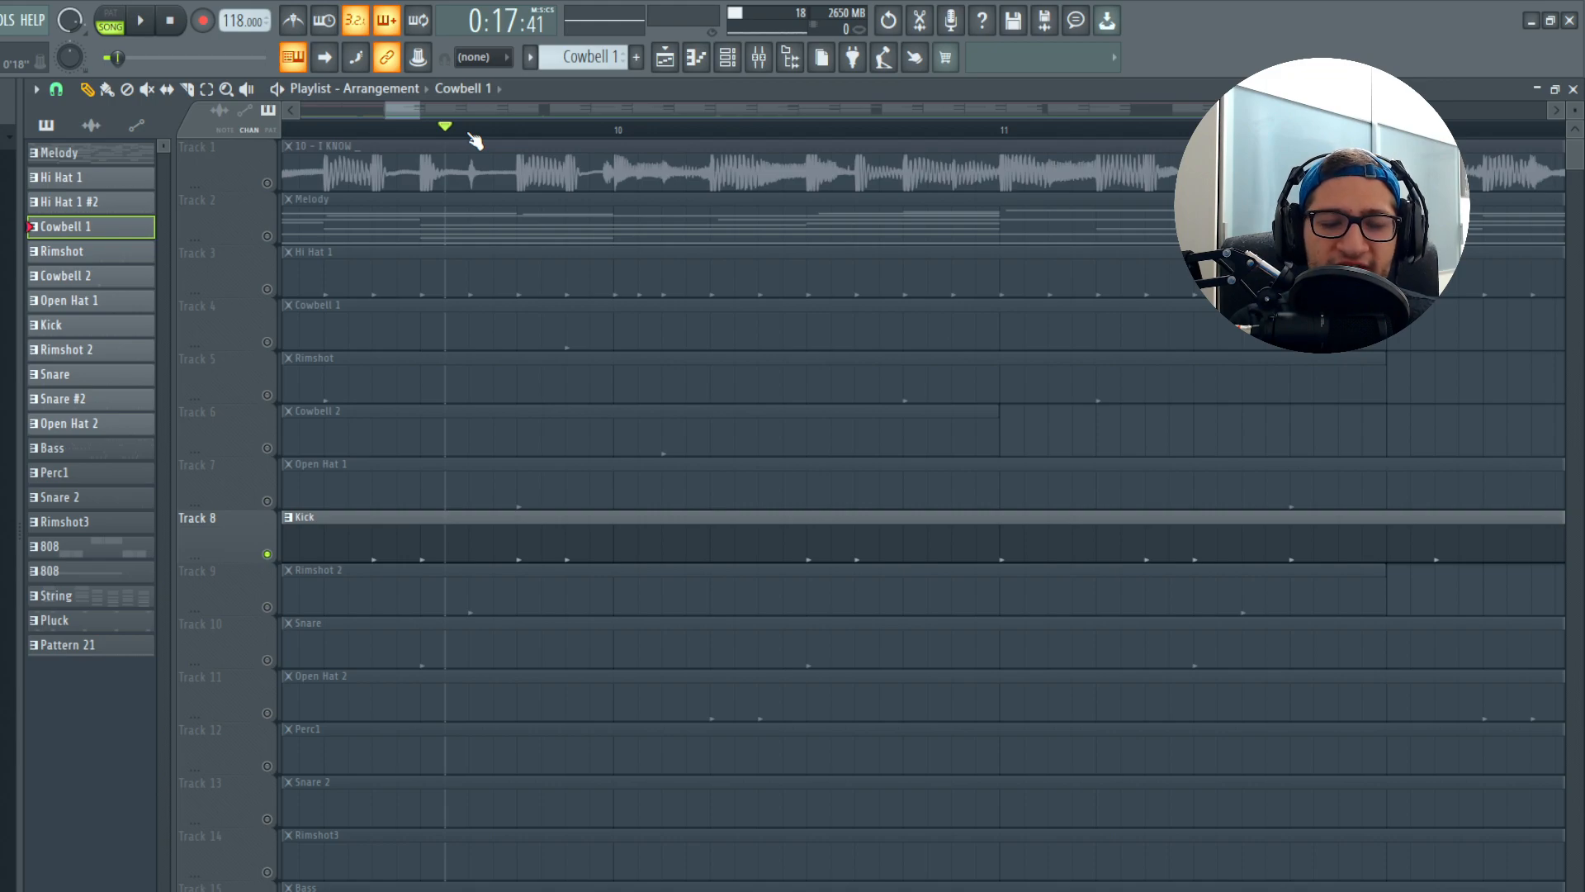
pyautogui.click(510, 132)
pyautogui.press('space')
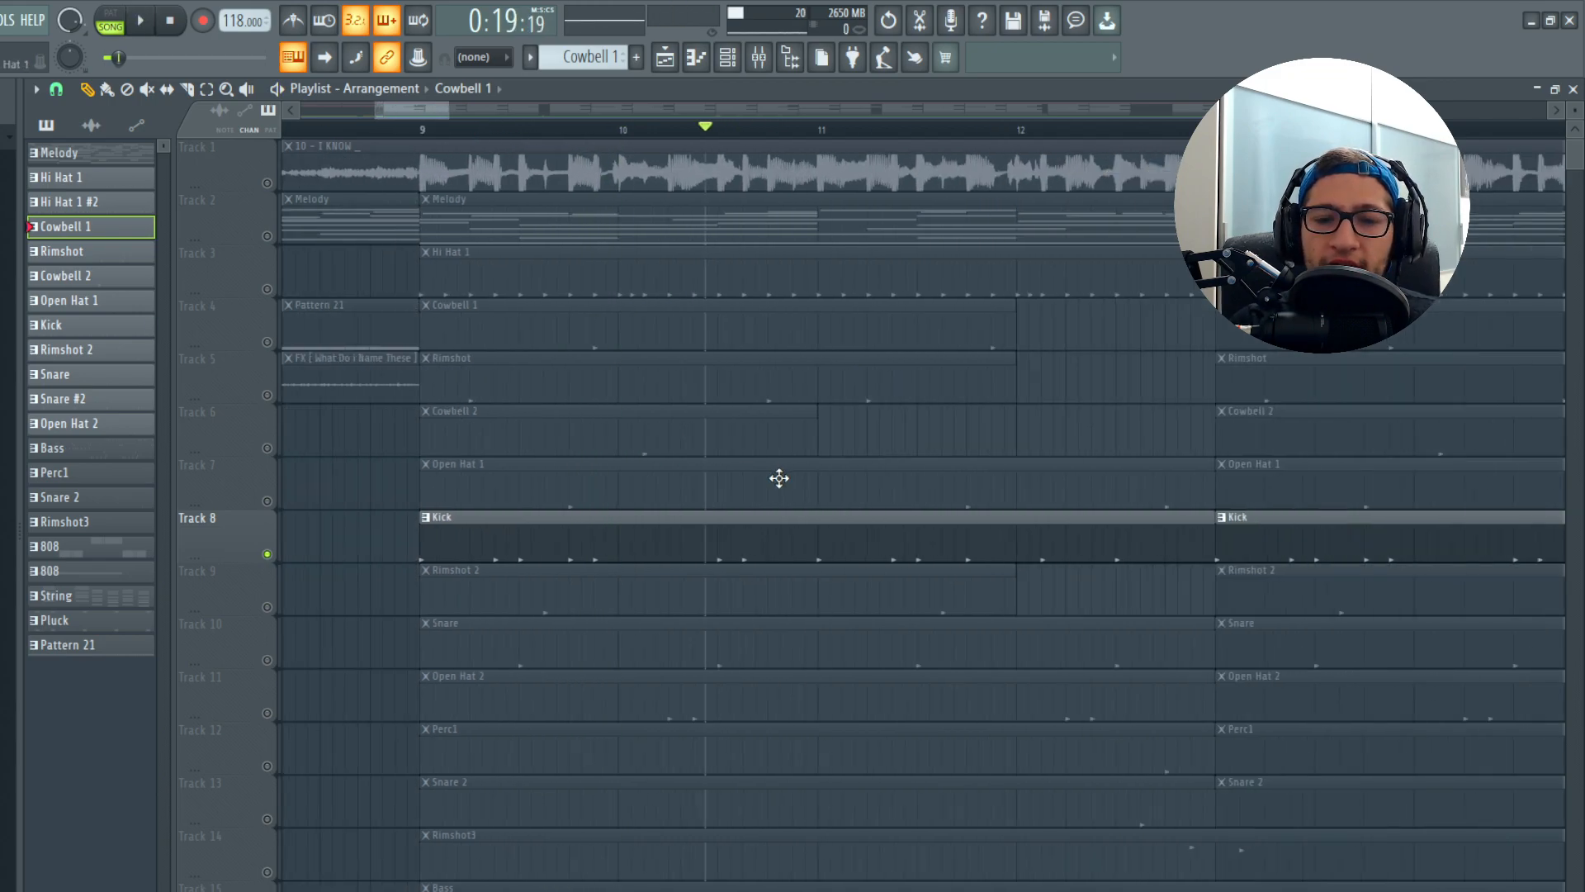
pyautogui.scroll(4, 853, 529)
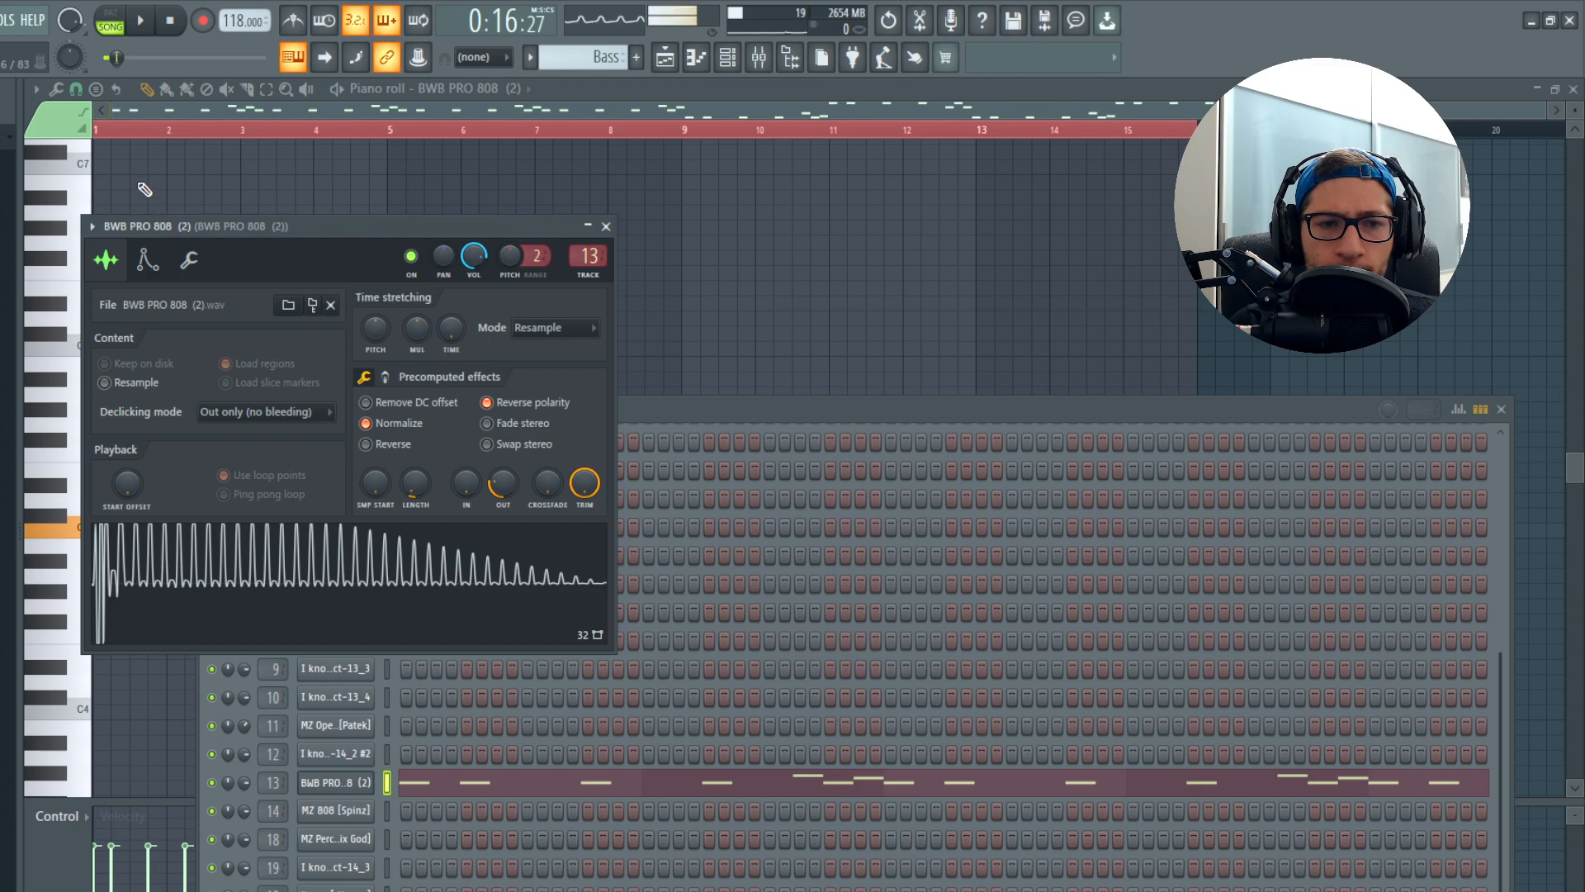
# Step: Play the opening F4 notes of the Bass pattern's BWB PRO 808 from the start of its piano roll
pyautogui.click(105, 135)
pyautogui.scroll(-3, 115, 330)
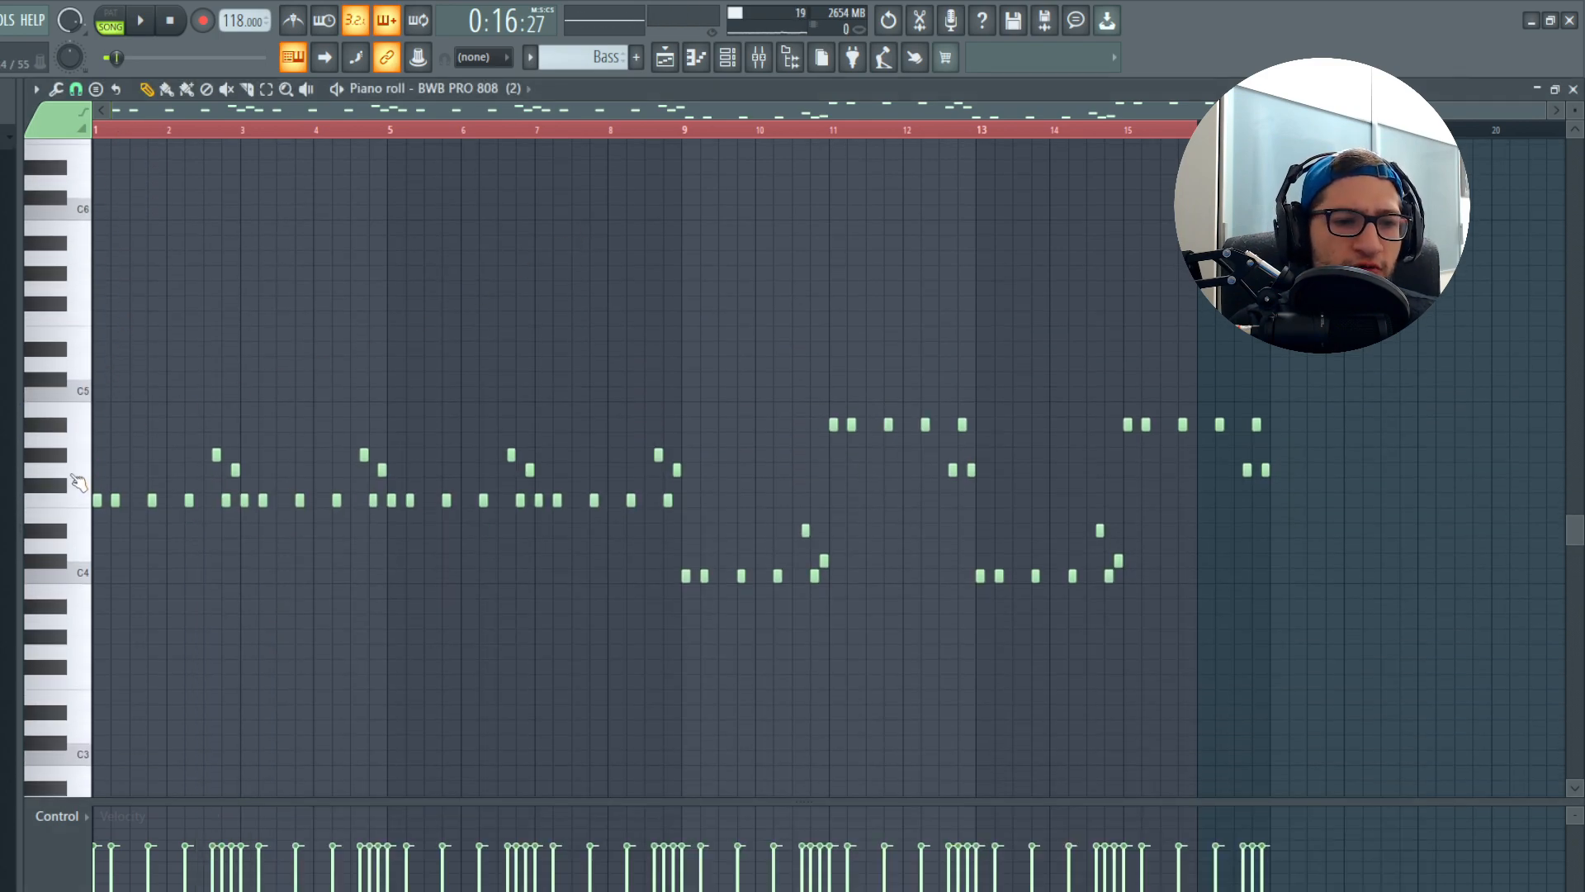
pyautogui.scroll(4, 54, 522)
pyautogui.press('space')
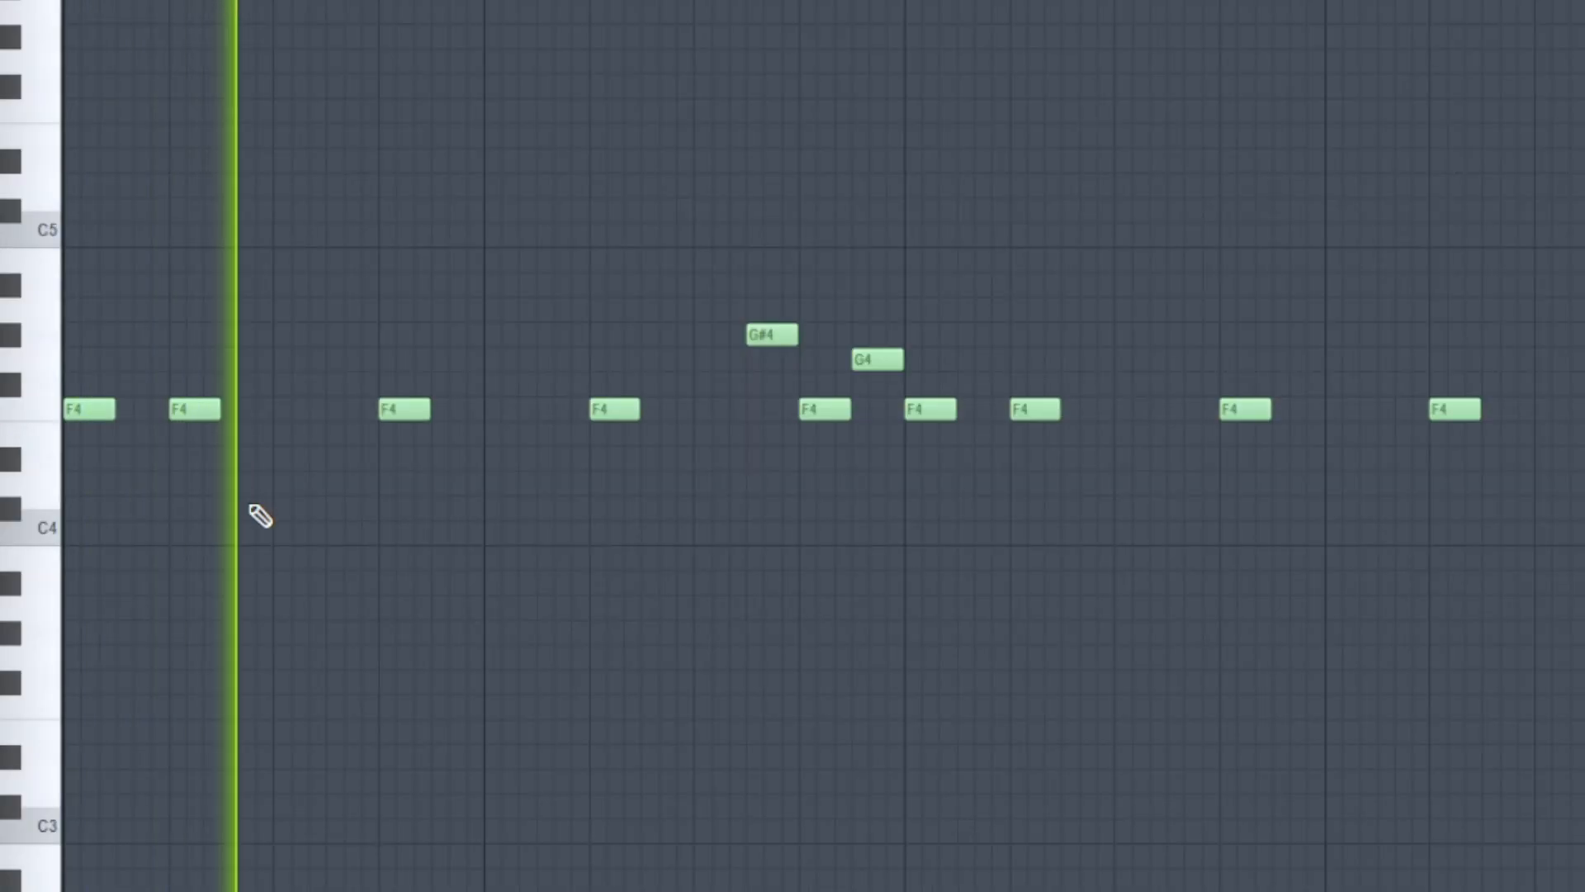
pyautogui.press('space')
pyautogui.press('space')
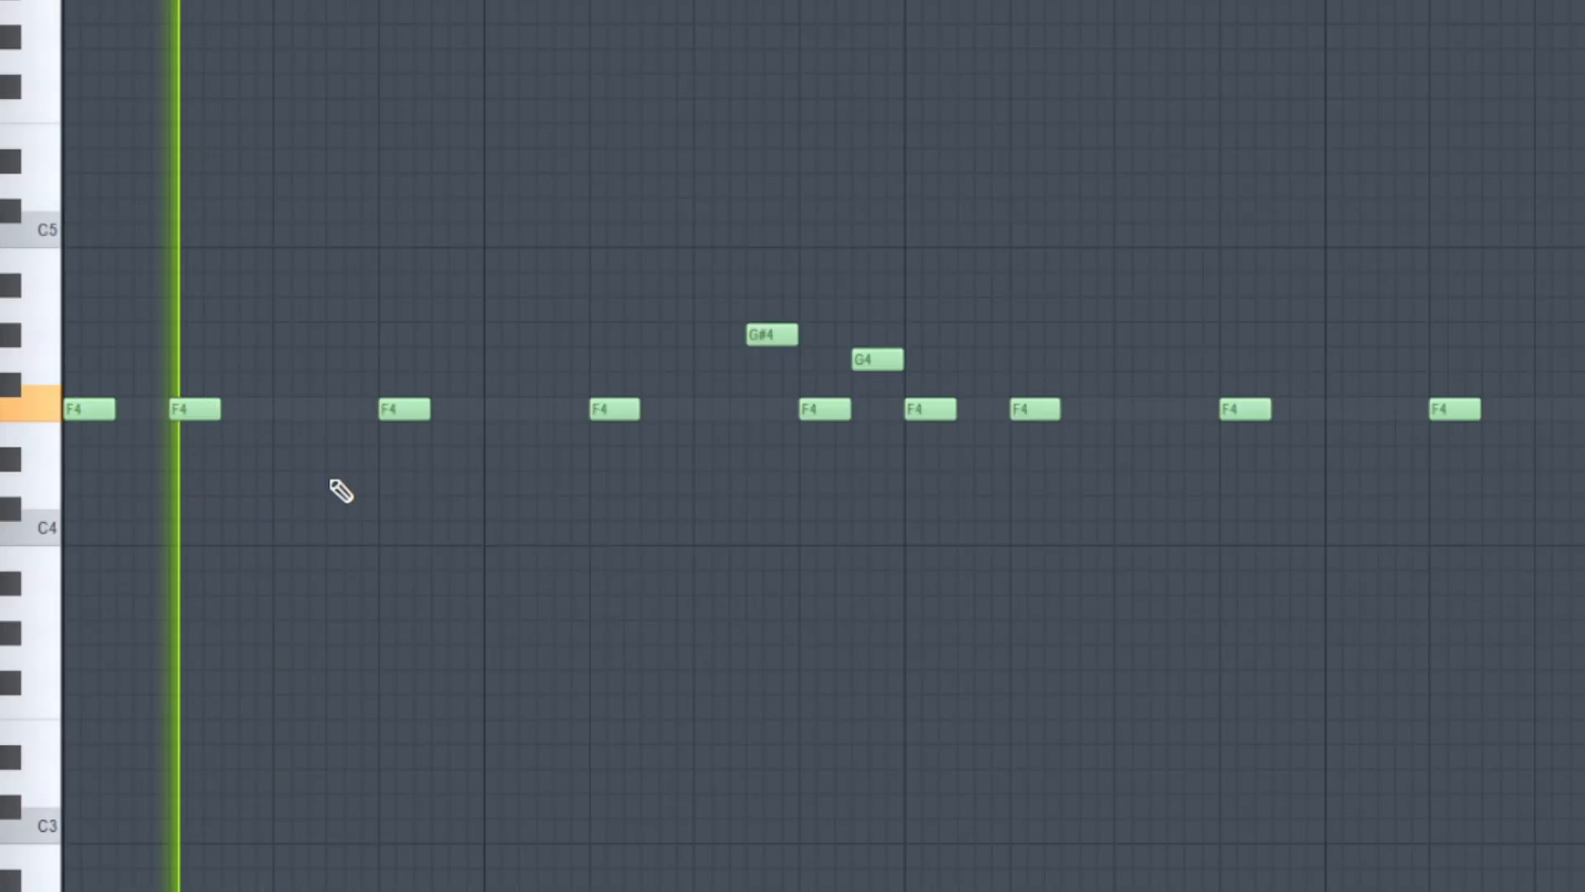
pyautogui.press('space')
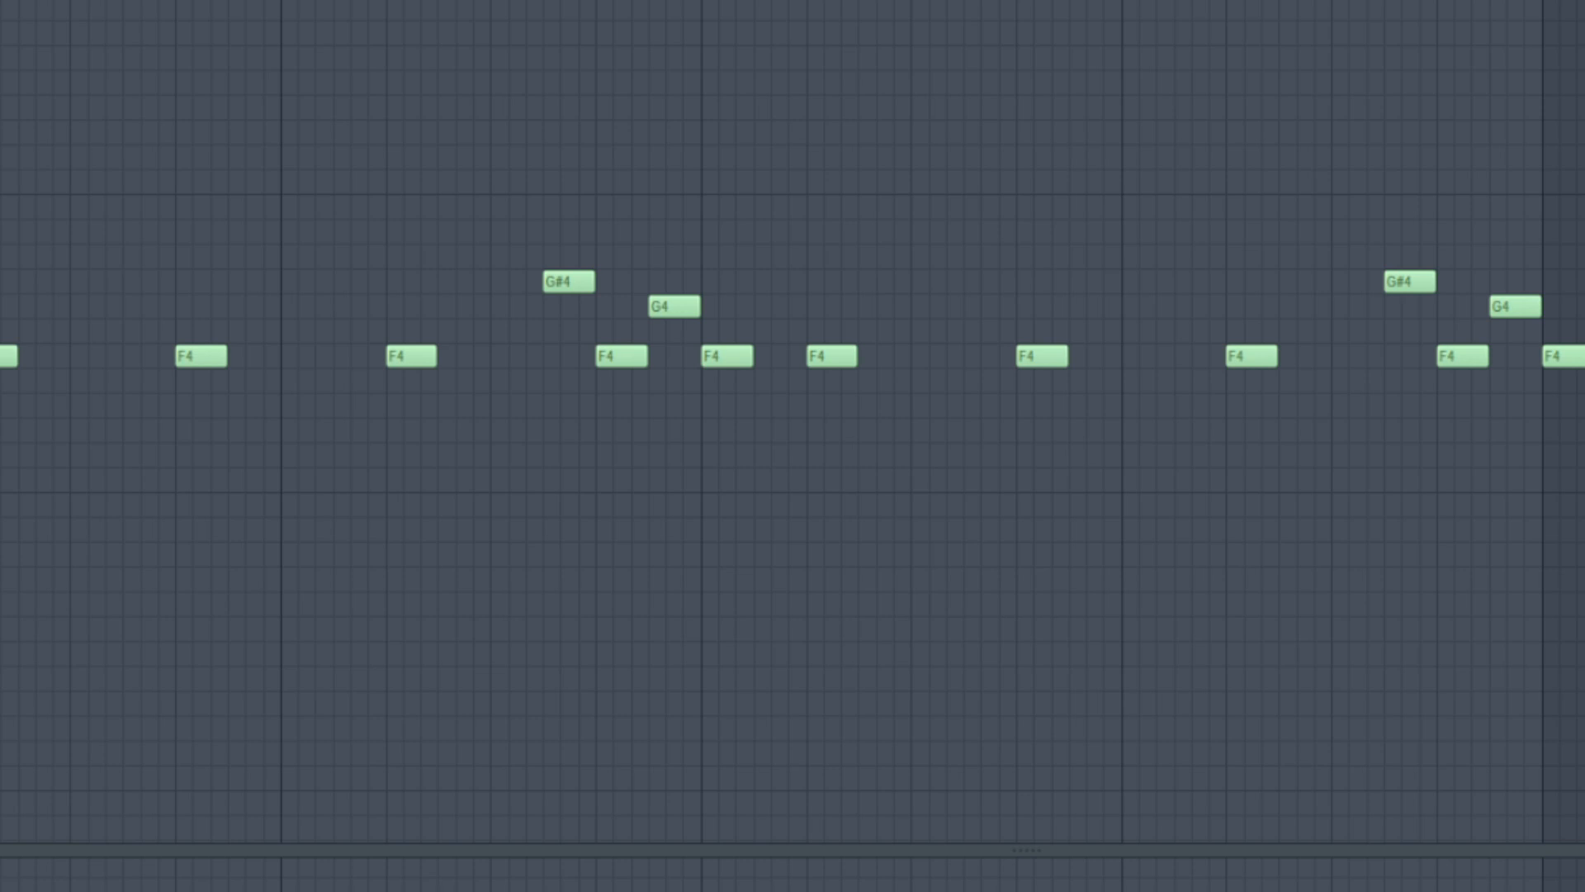
# Step: Play the 808 line up to its G#4, F4 and G4 run, pausing to examine those notes
pyautogui.scroll(1, 792, 421)
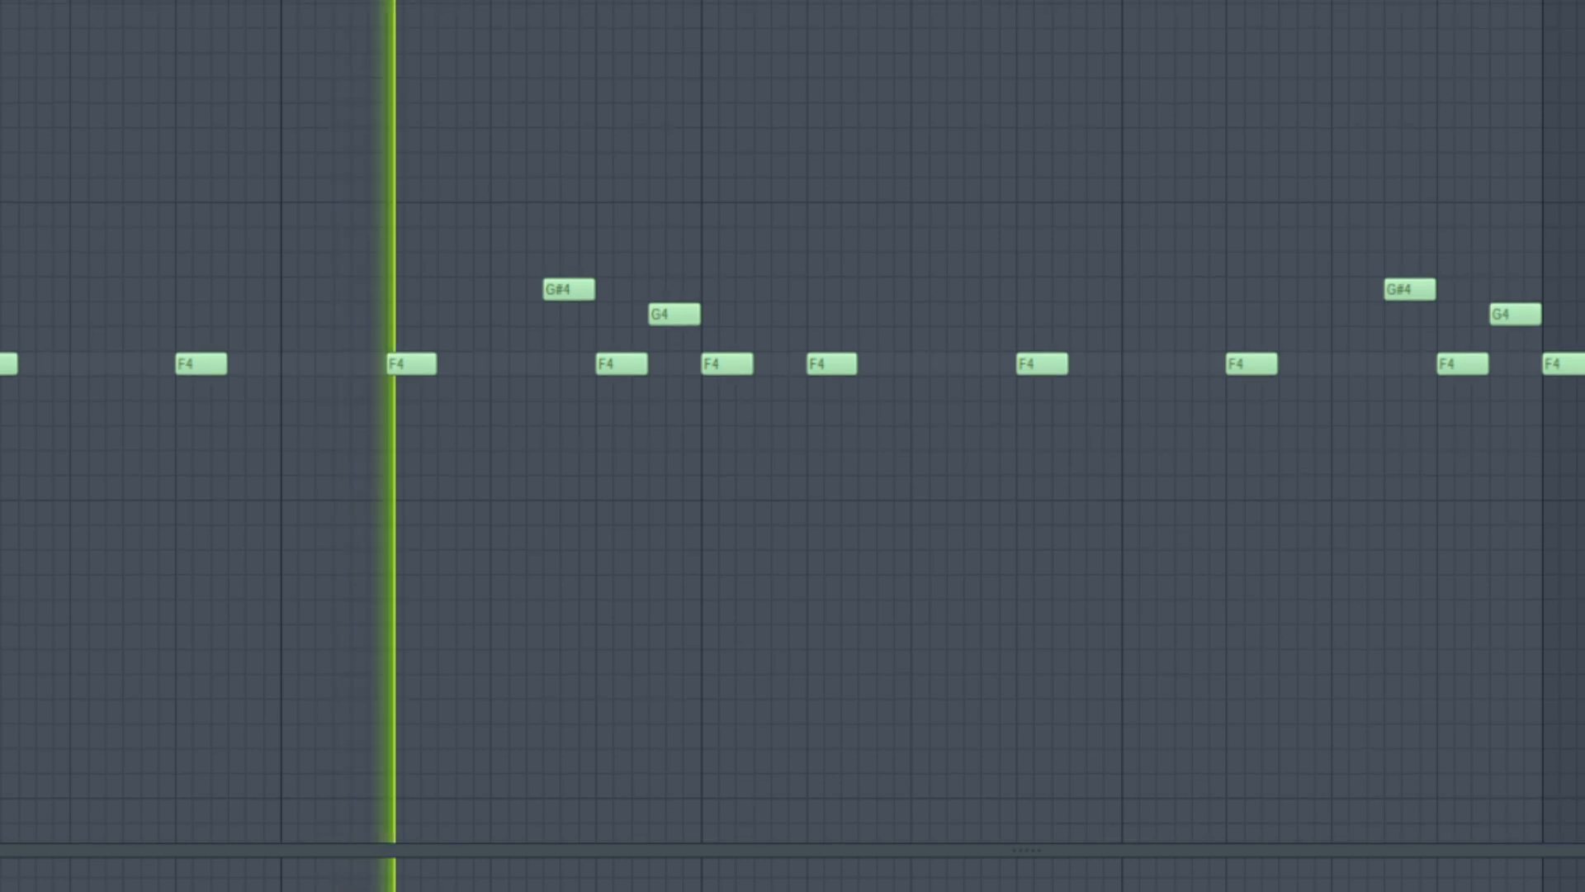
pyautogui.press('space')
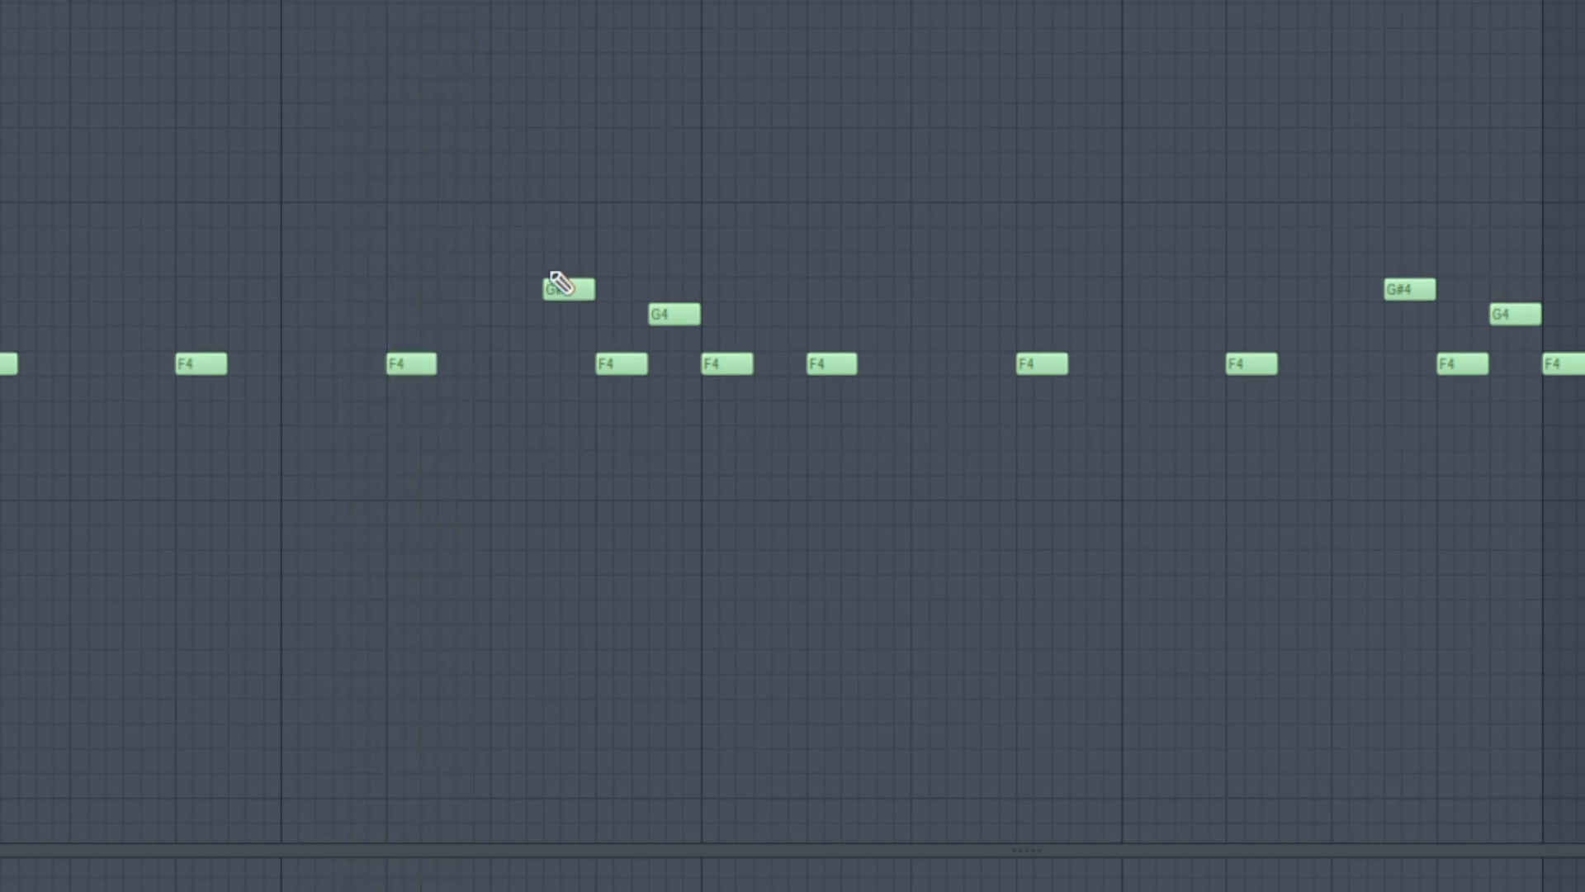
pyautogui.press('space')
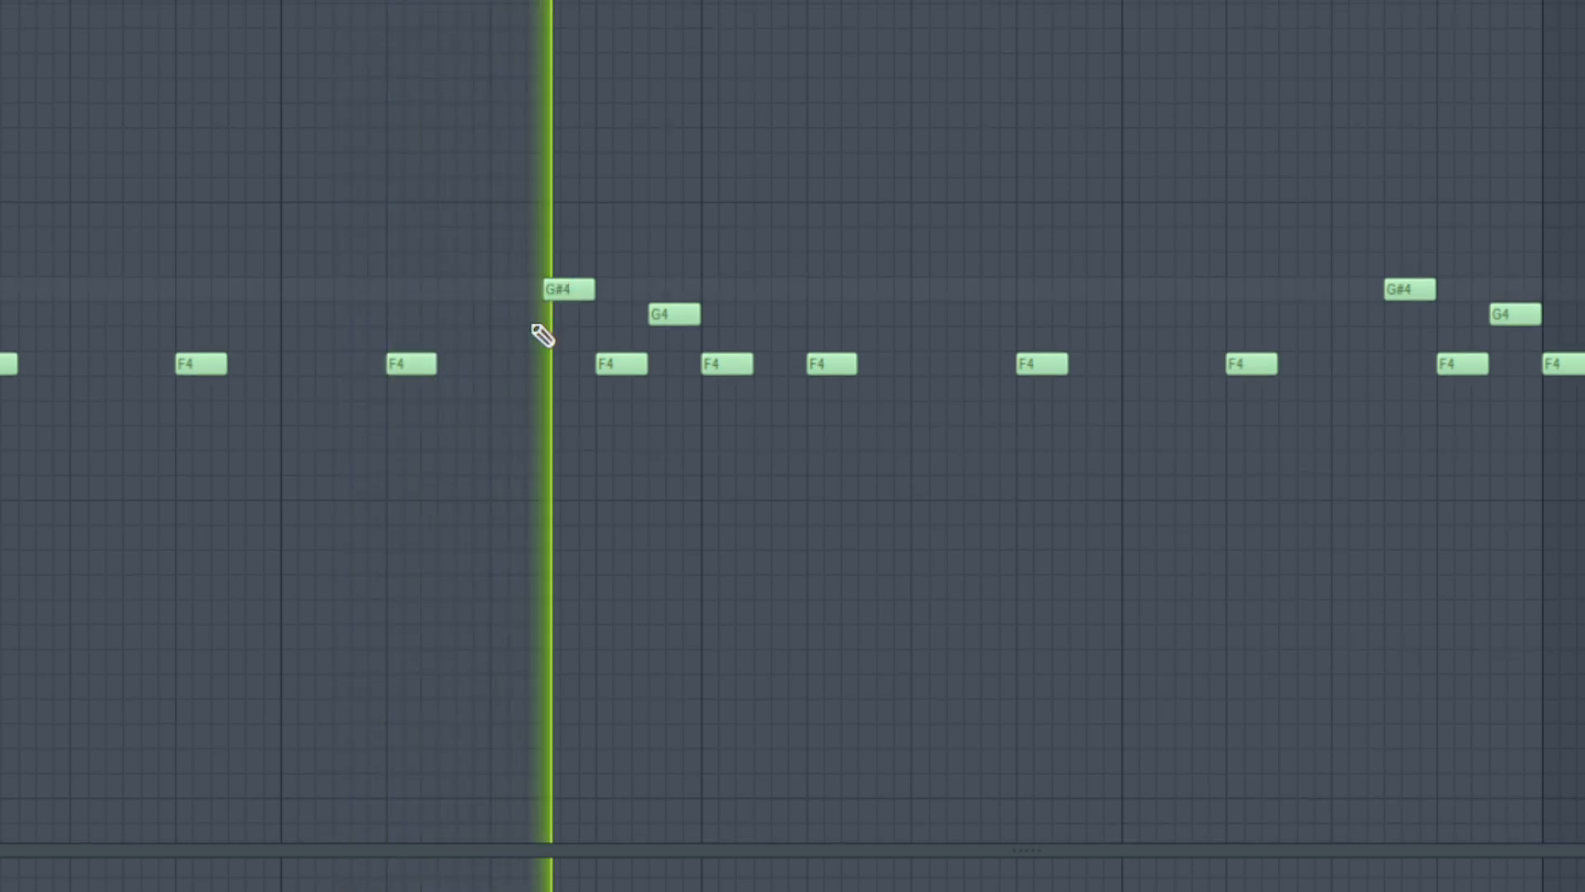
pyautogui.press('space')
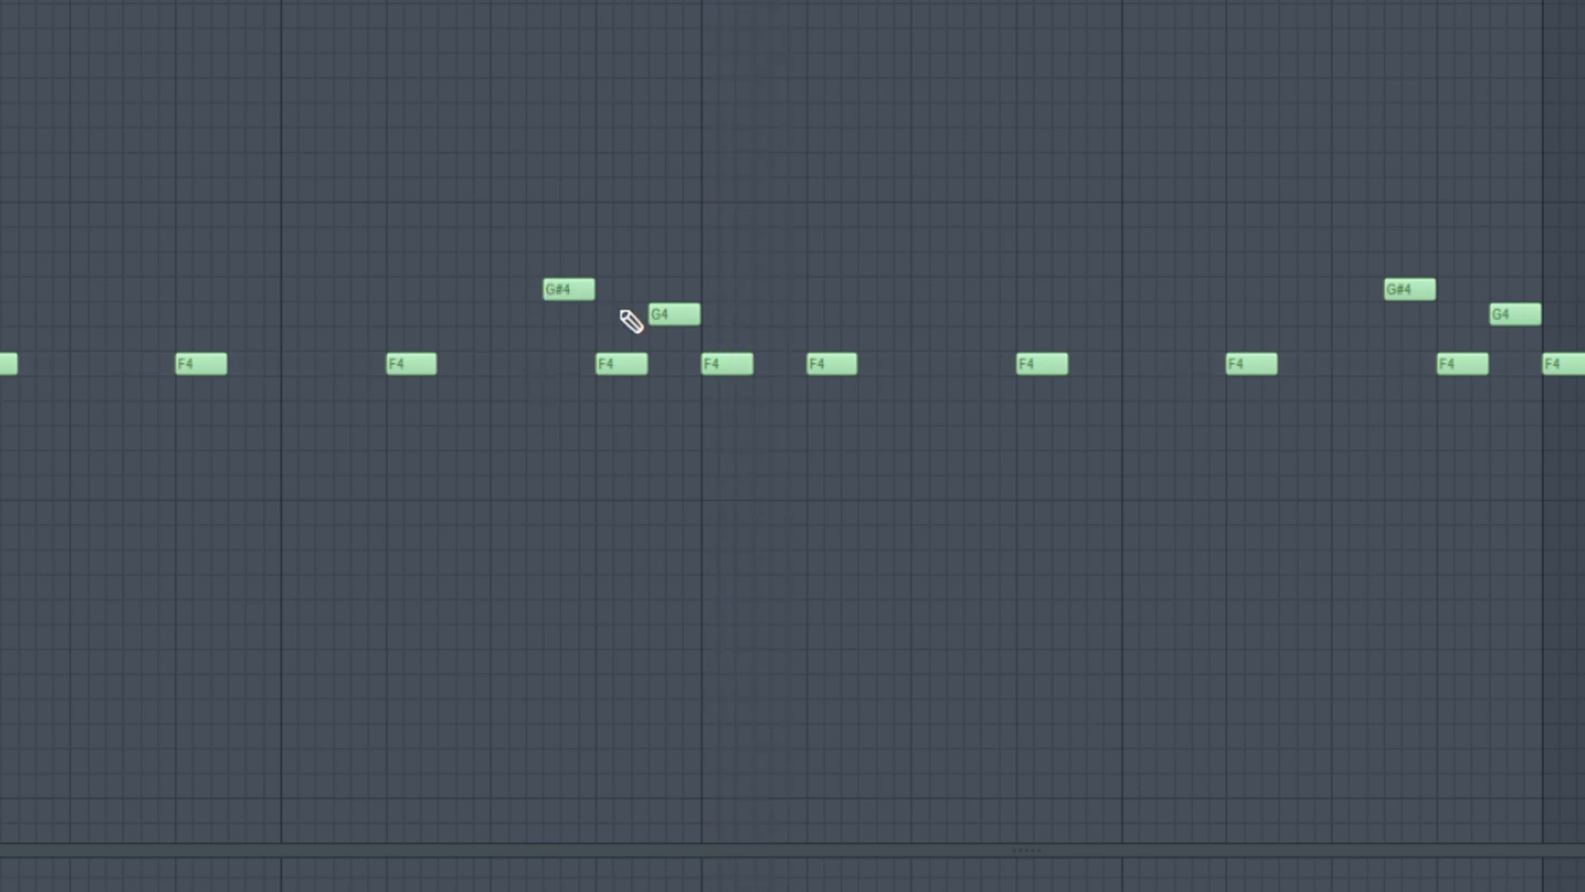
pyautogui.press('space')
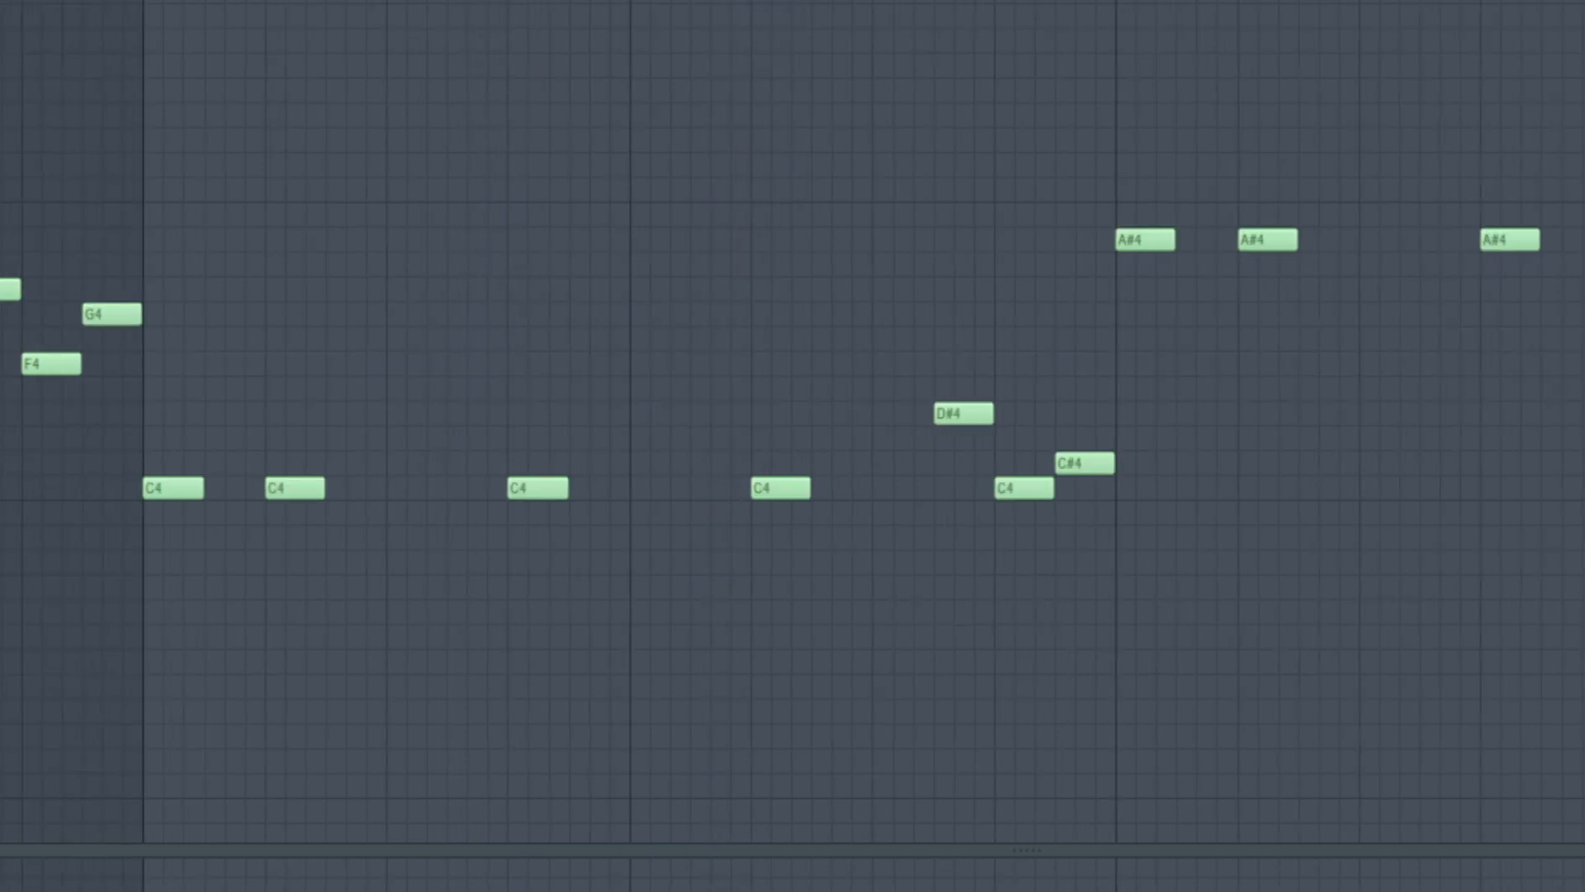
# Step: Play the second part of the 808 line, from the C4 notes through the A#4 and G4 notes
pyautogui.press('space')
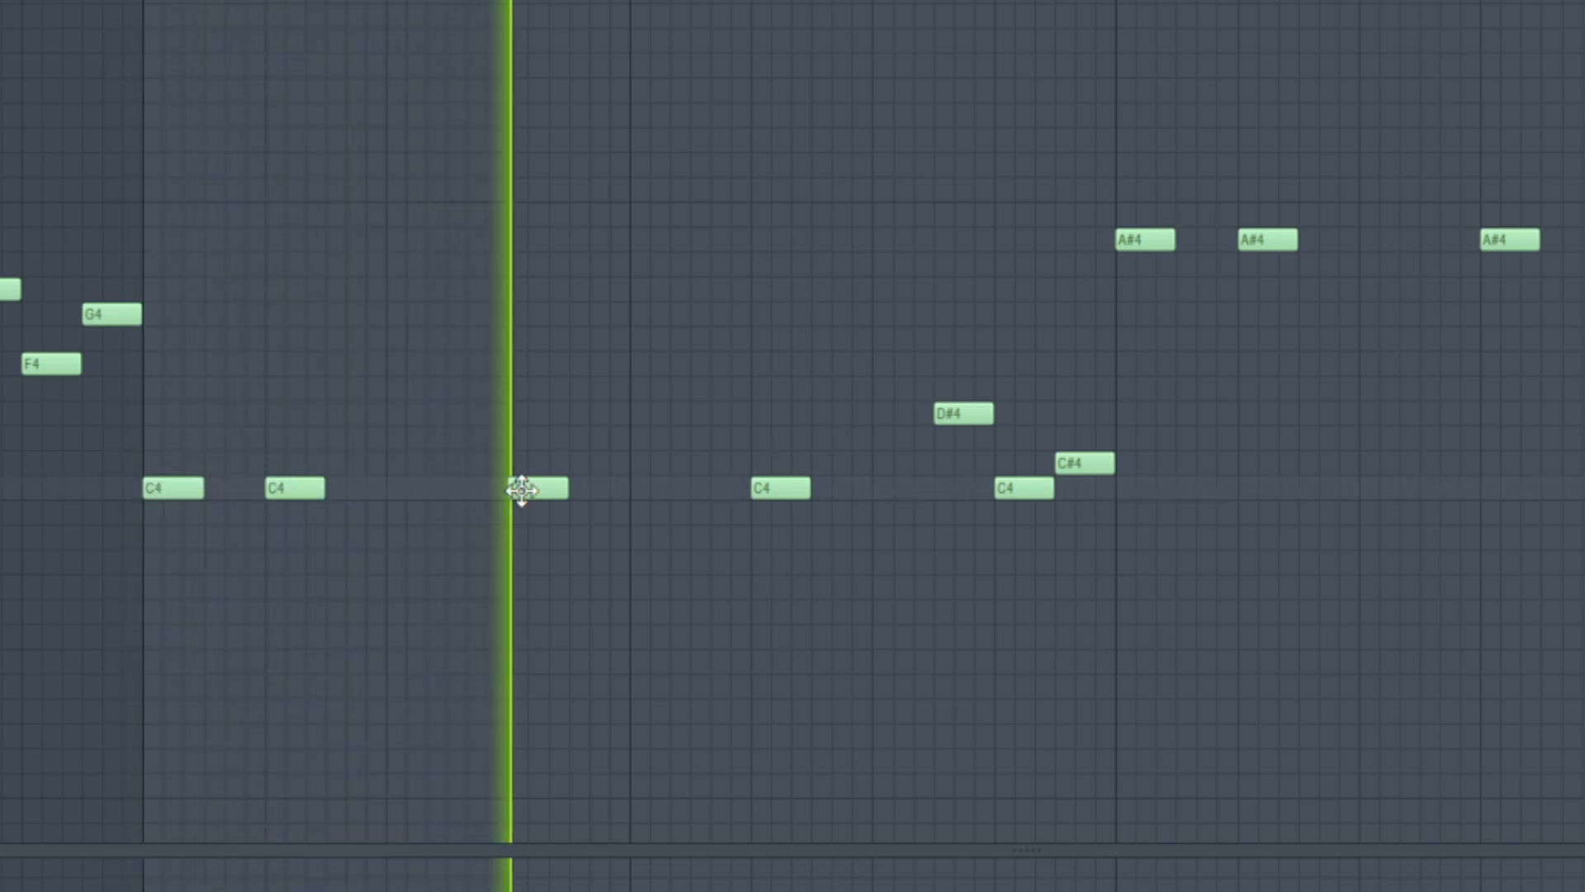
pyautogui.press('space')
pyautogui.hscroll(-1, 792, 422)
pyautogui.press('space')
pyautogui.press('space')
pyautogui.scroll(-1, 1177, 322)
pyautogui.hscroll(4, 1177, 322)
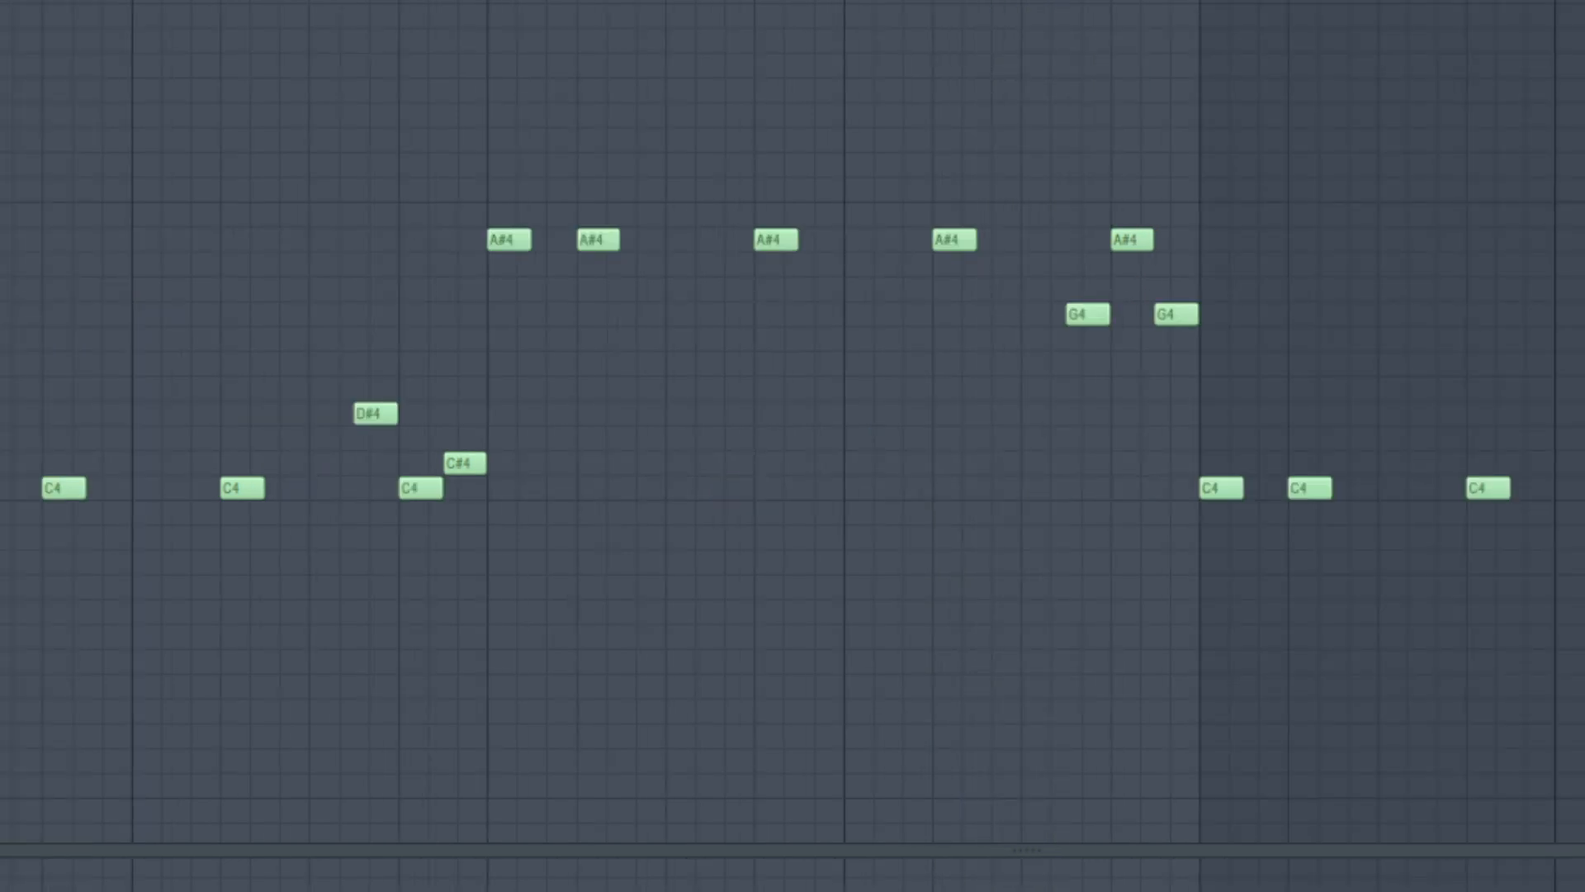
pyautogui.press('space')
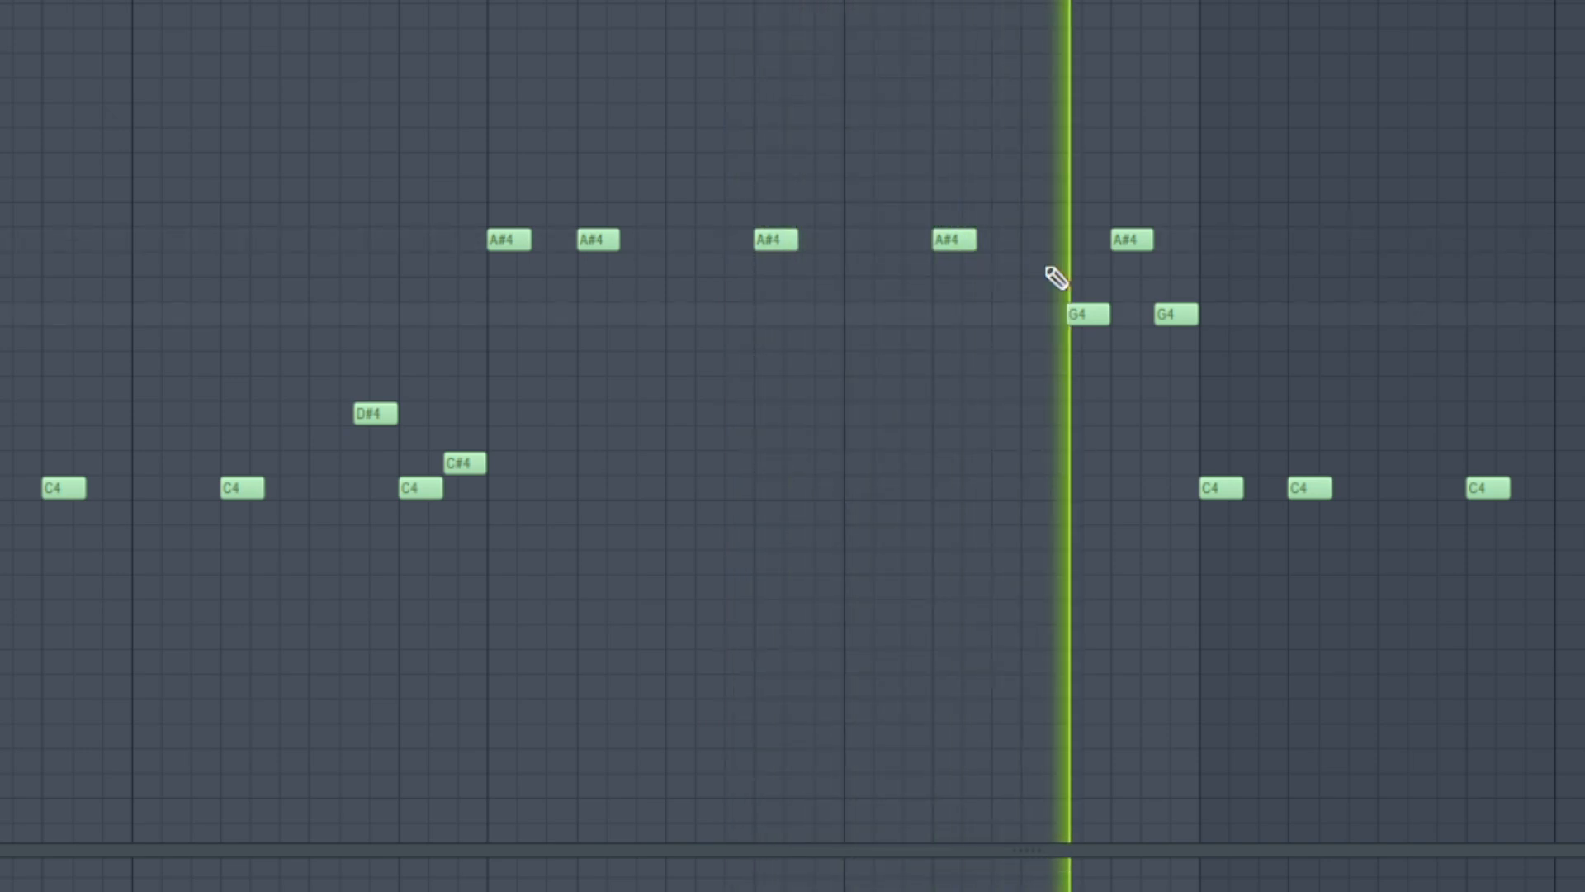
pyautogui.scroll(-2, 941, 227)
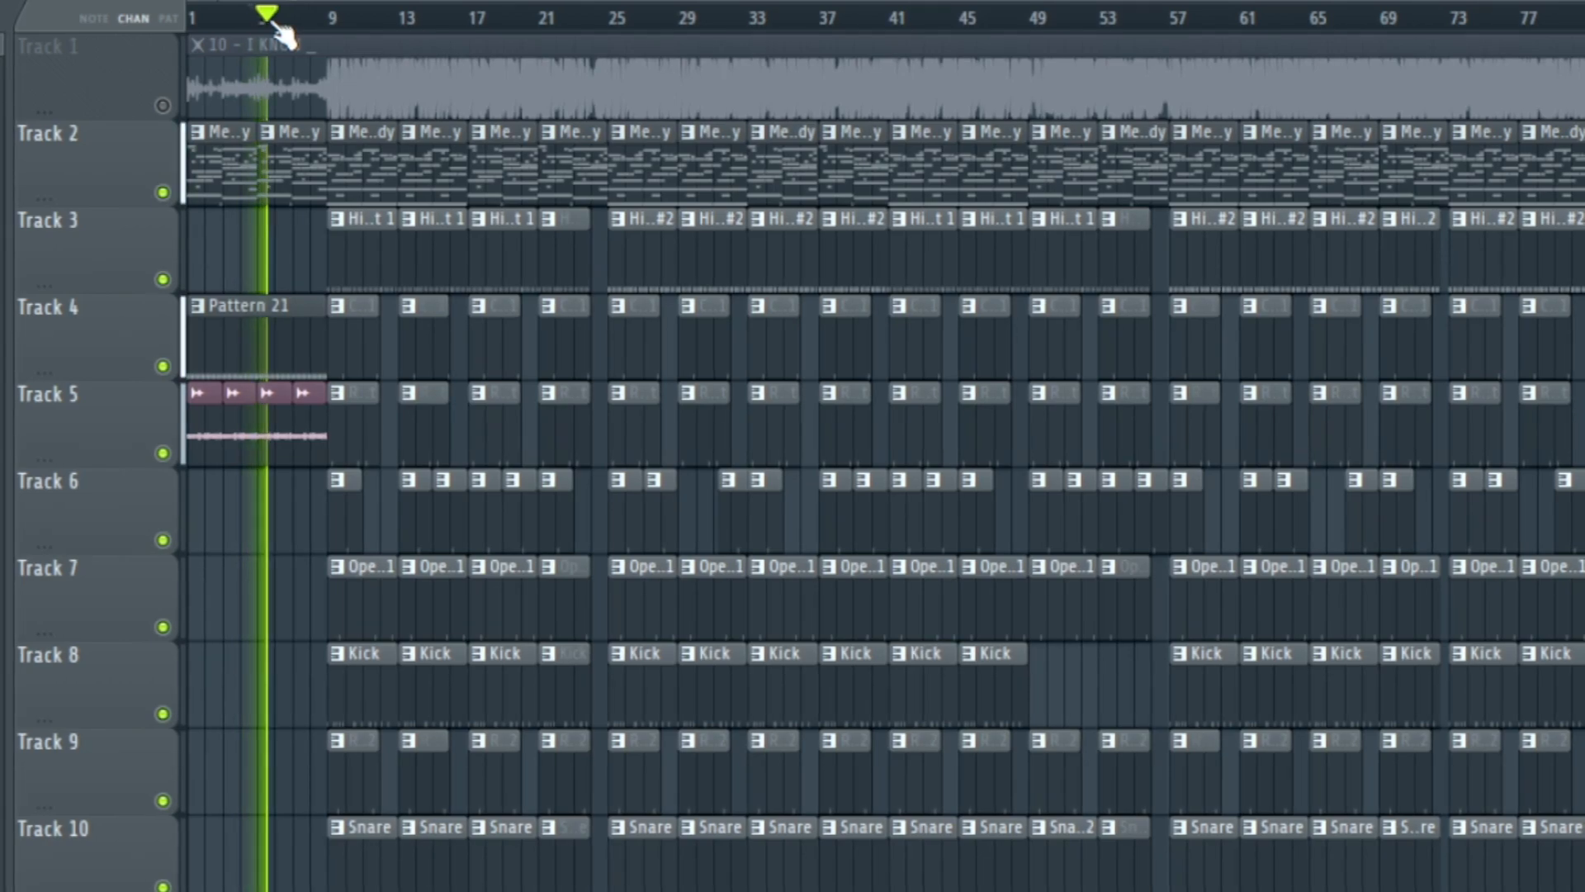
# Step: Examine the layout of the drum and Bass tracks in the playlist while the arrangement plays through to bar 25
pyautogui.scroll(-5, 512, 512)
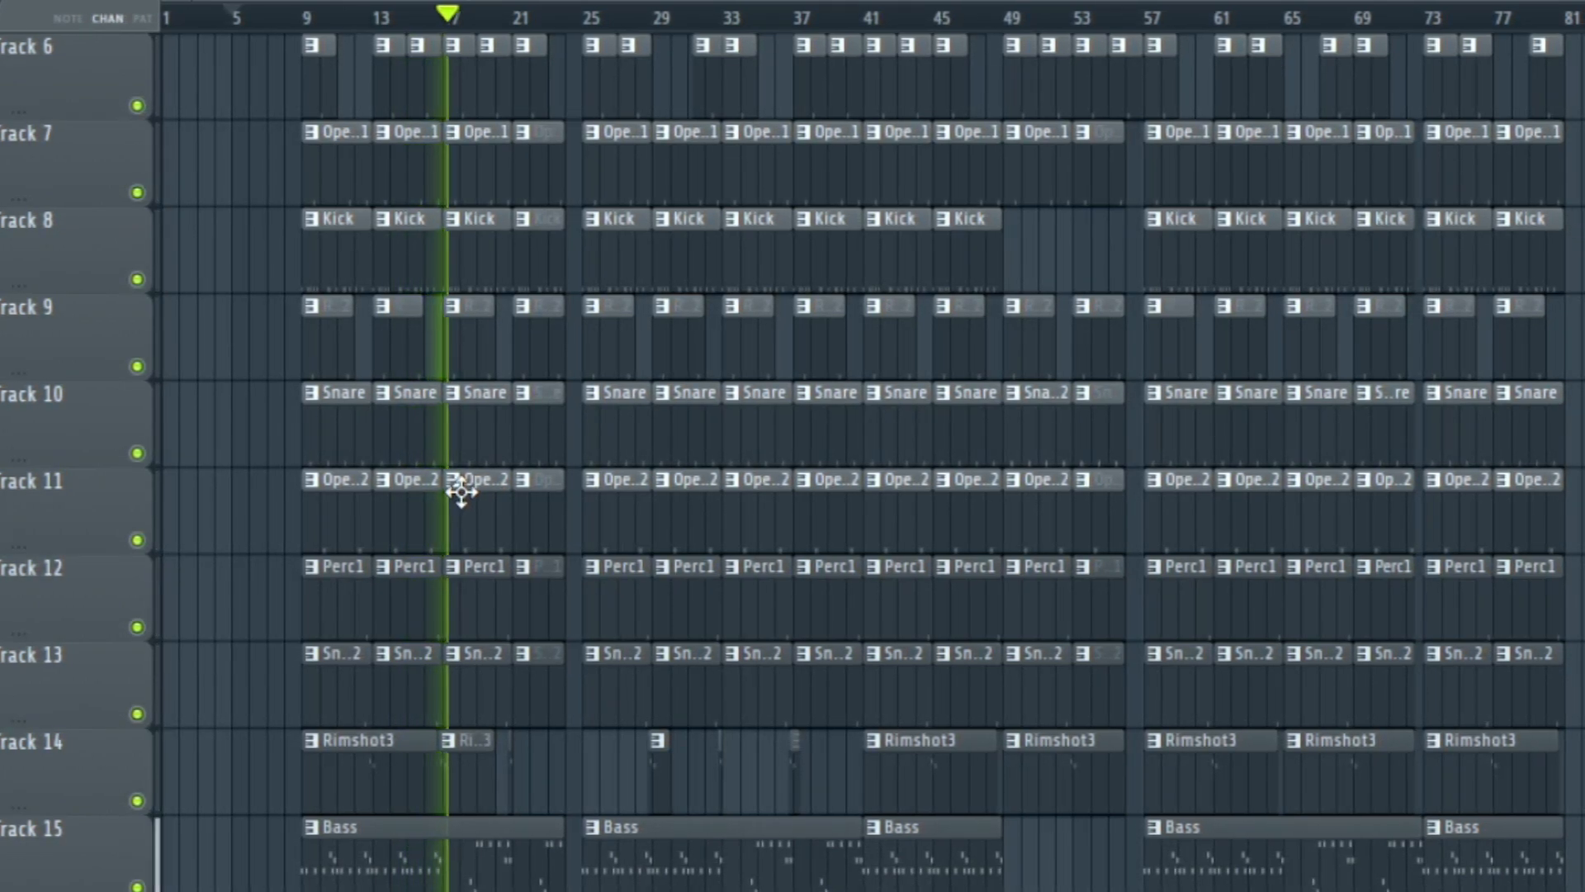
pyautogui.scroll(3, 460, 493)
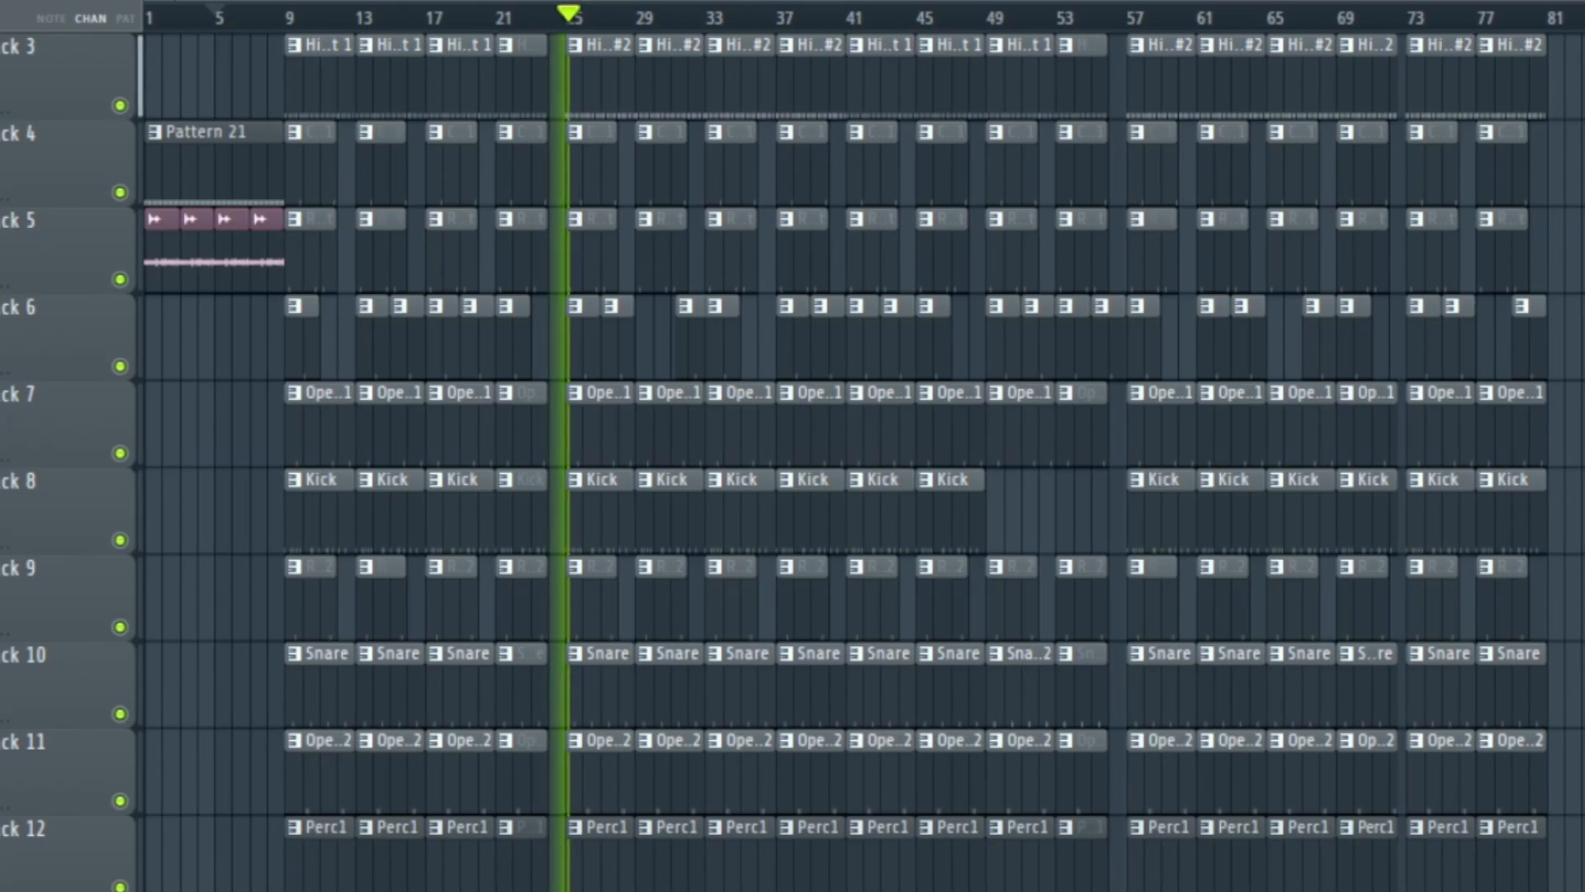
pyautogui.scroll(1, 793, 462)
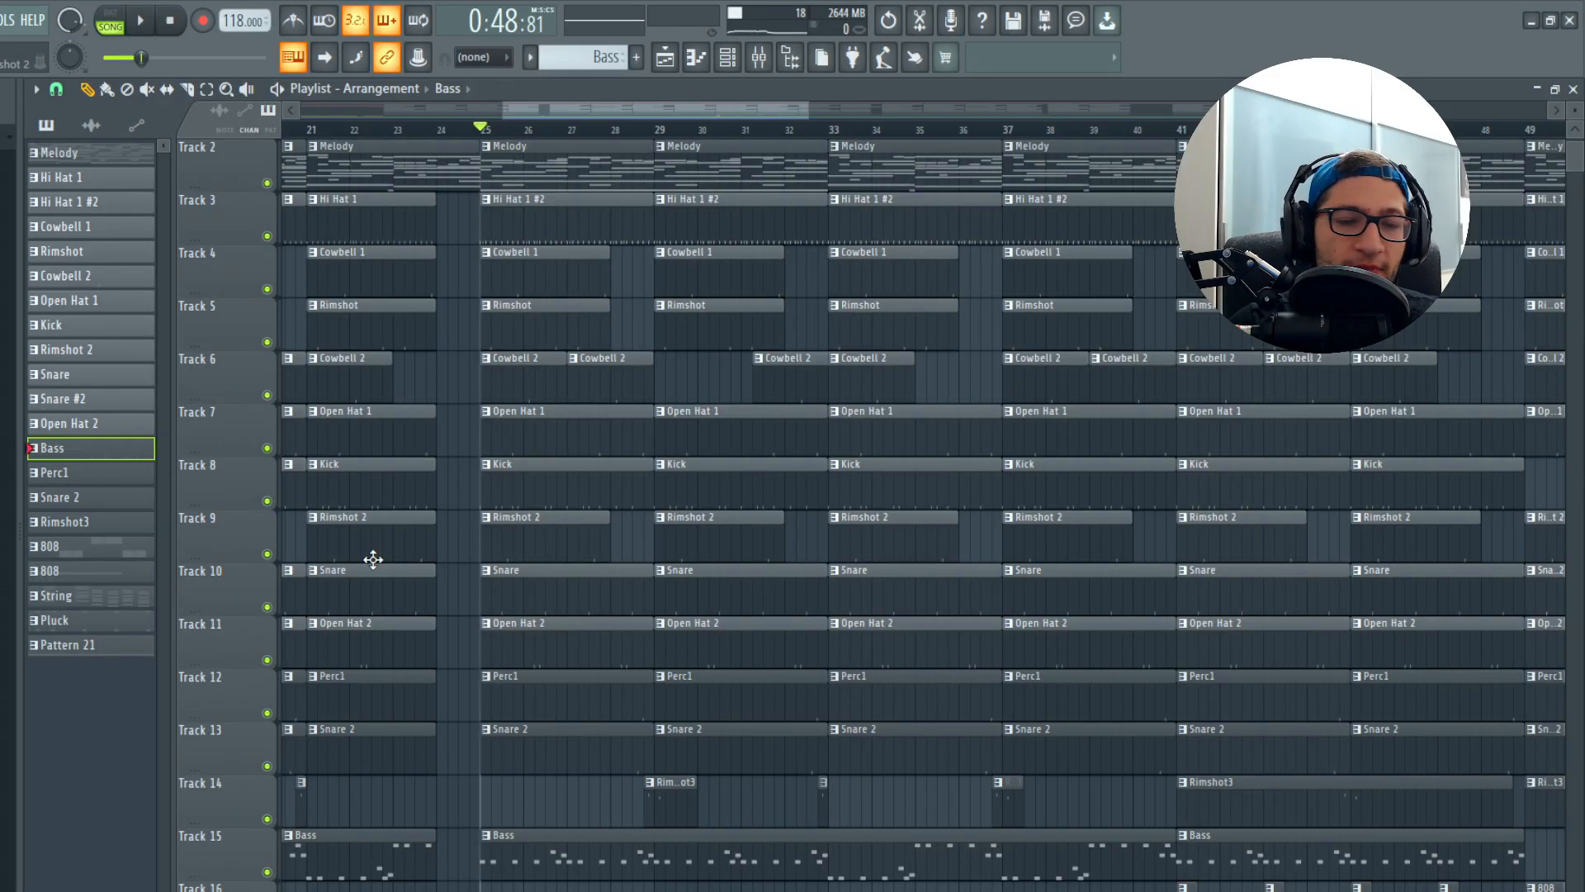
# Step: Play the drum drop-out leading into bar 25 and the soloed Hi Hat 1 #2 on Track 3 from bar 25
pyautogui.click(416, 132)
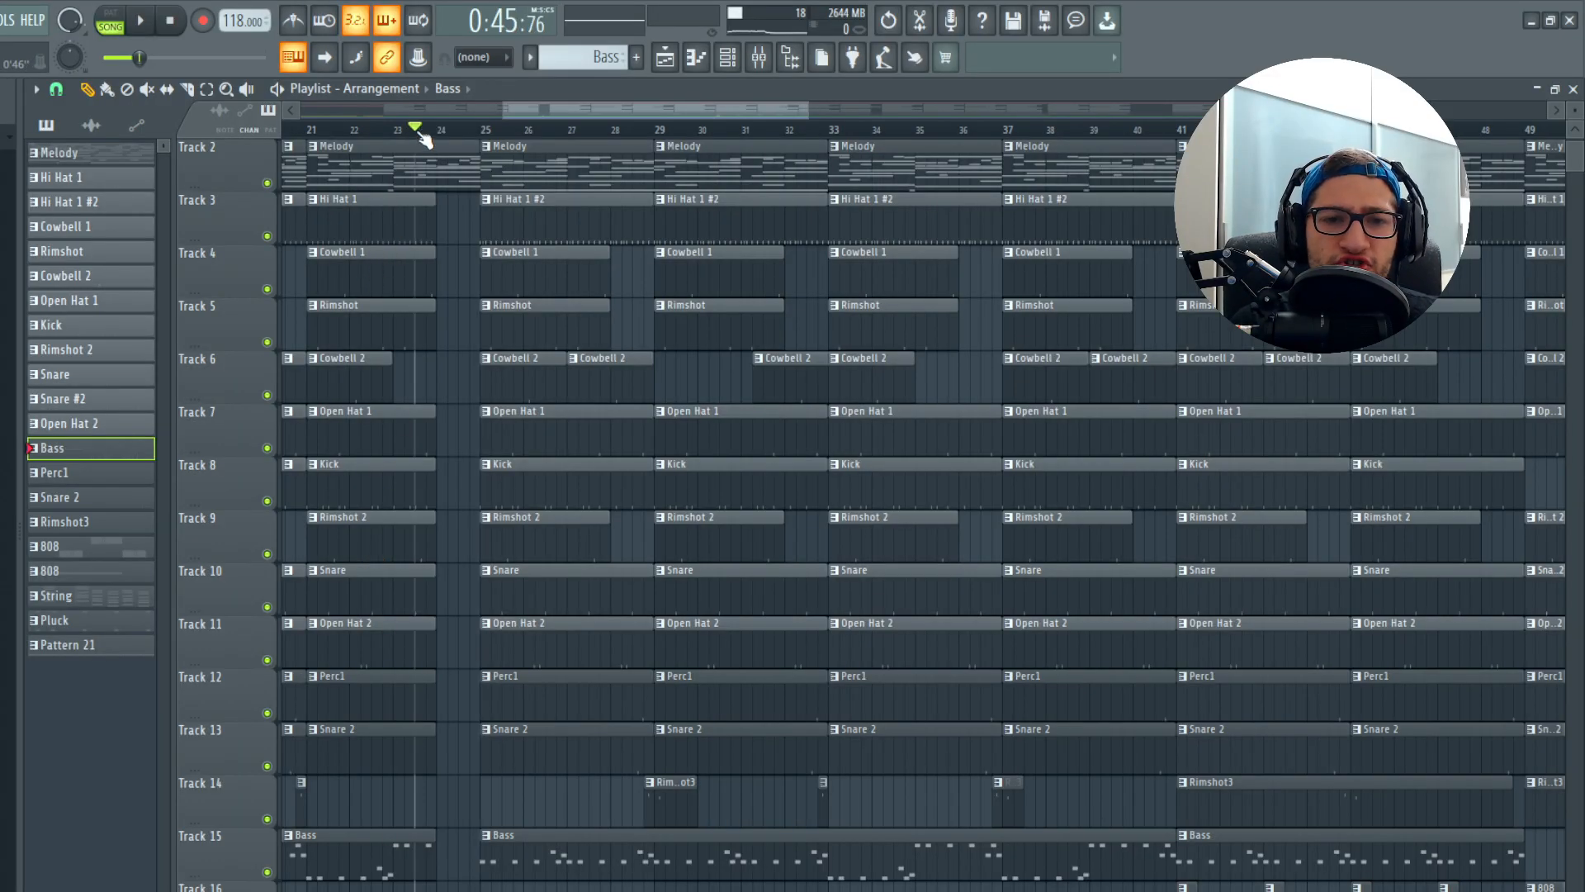
pyautogui.press('space')
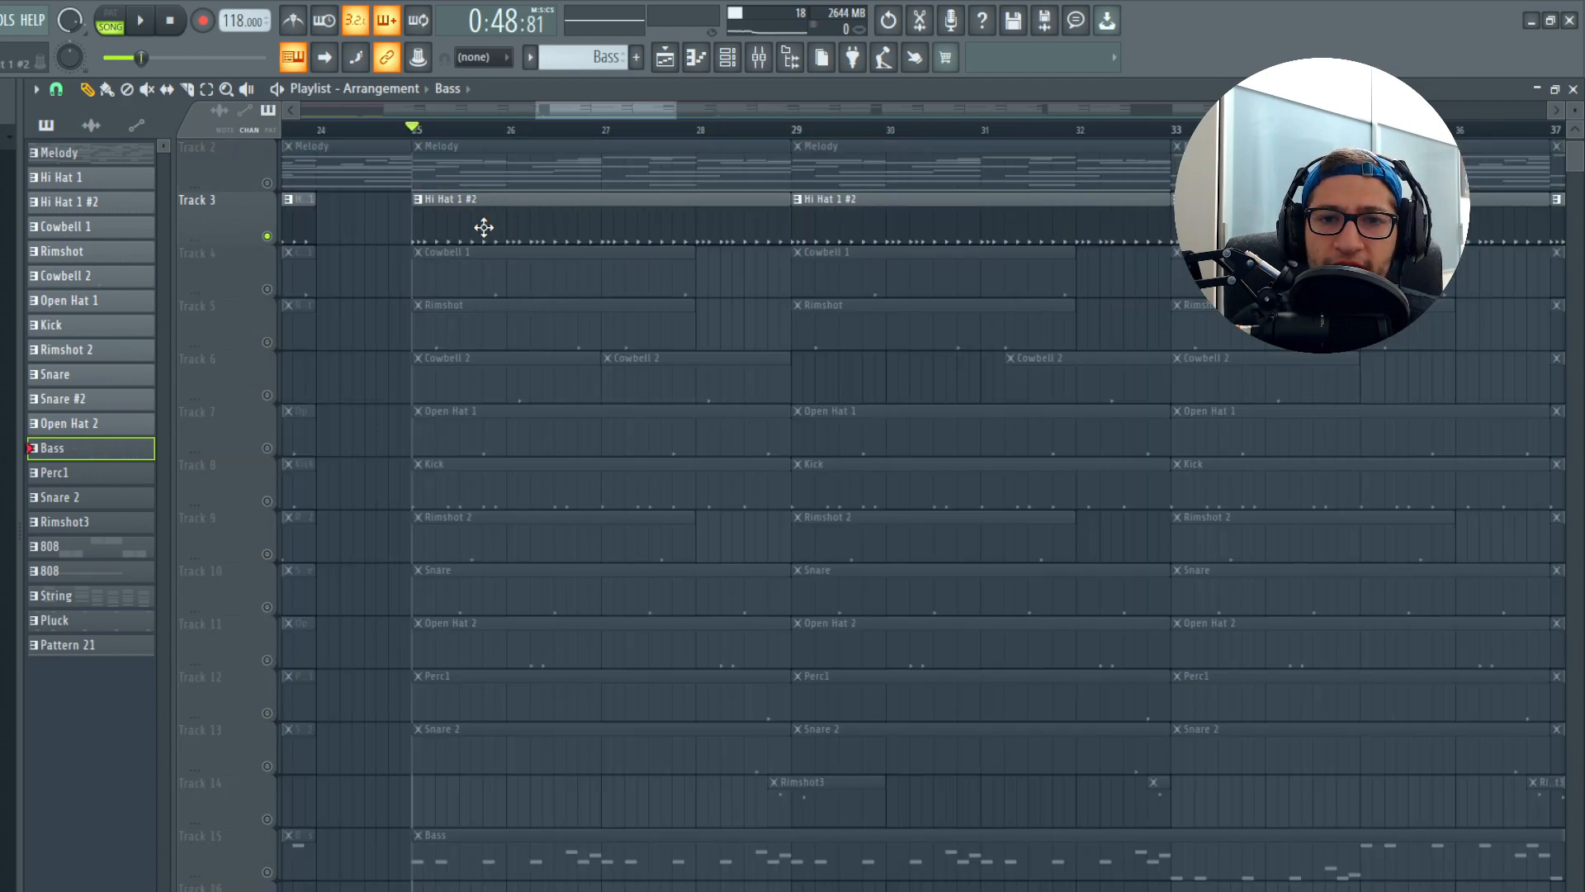
pyautogui.press('space')
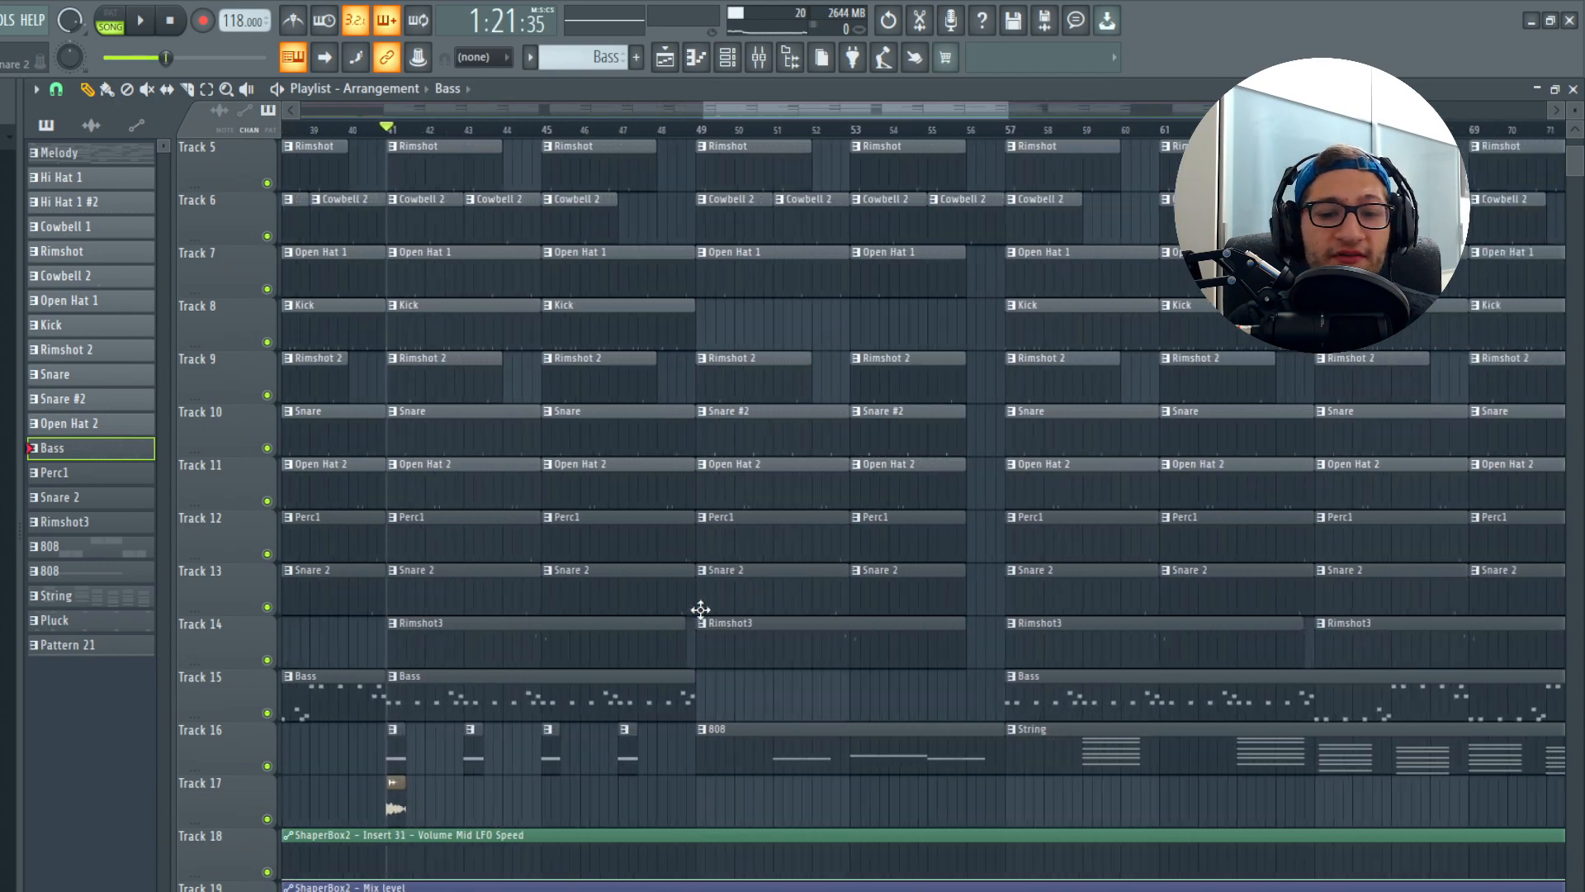
# Step: Solo Track 16, play its long 808 clip after bar 49 and open the 808 pattern
pyautogui.rightClick(267, 766)
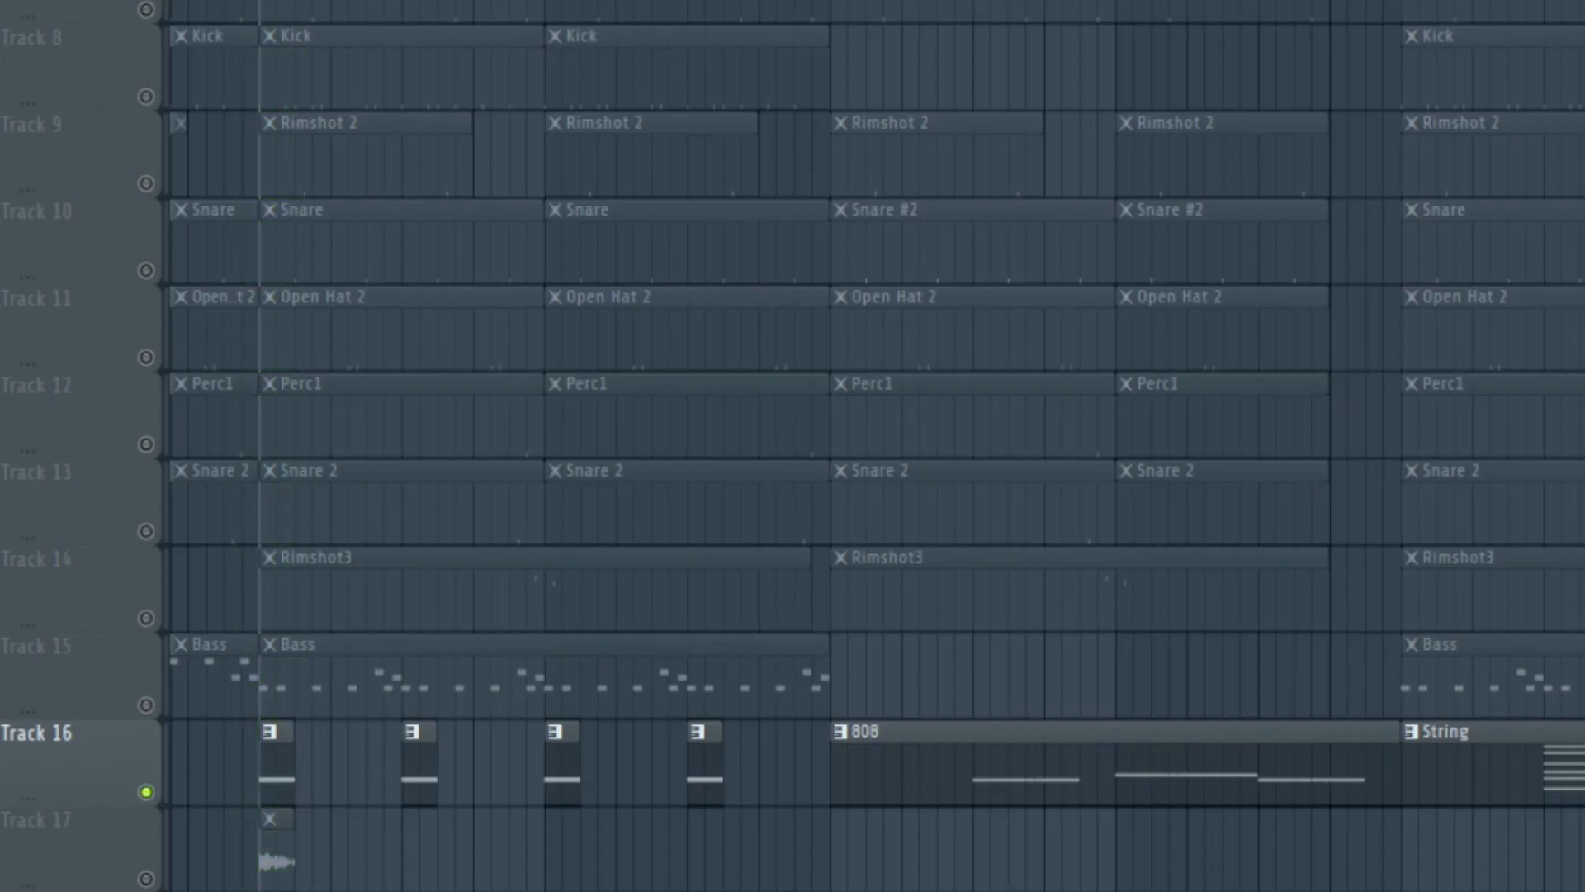
pyautogui.click(955, 1)
pyautogui.press('space')
pyautogui.doubleClick(1065, 753)
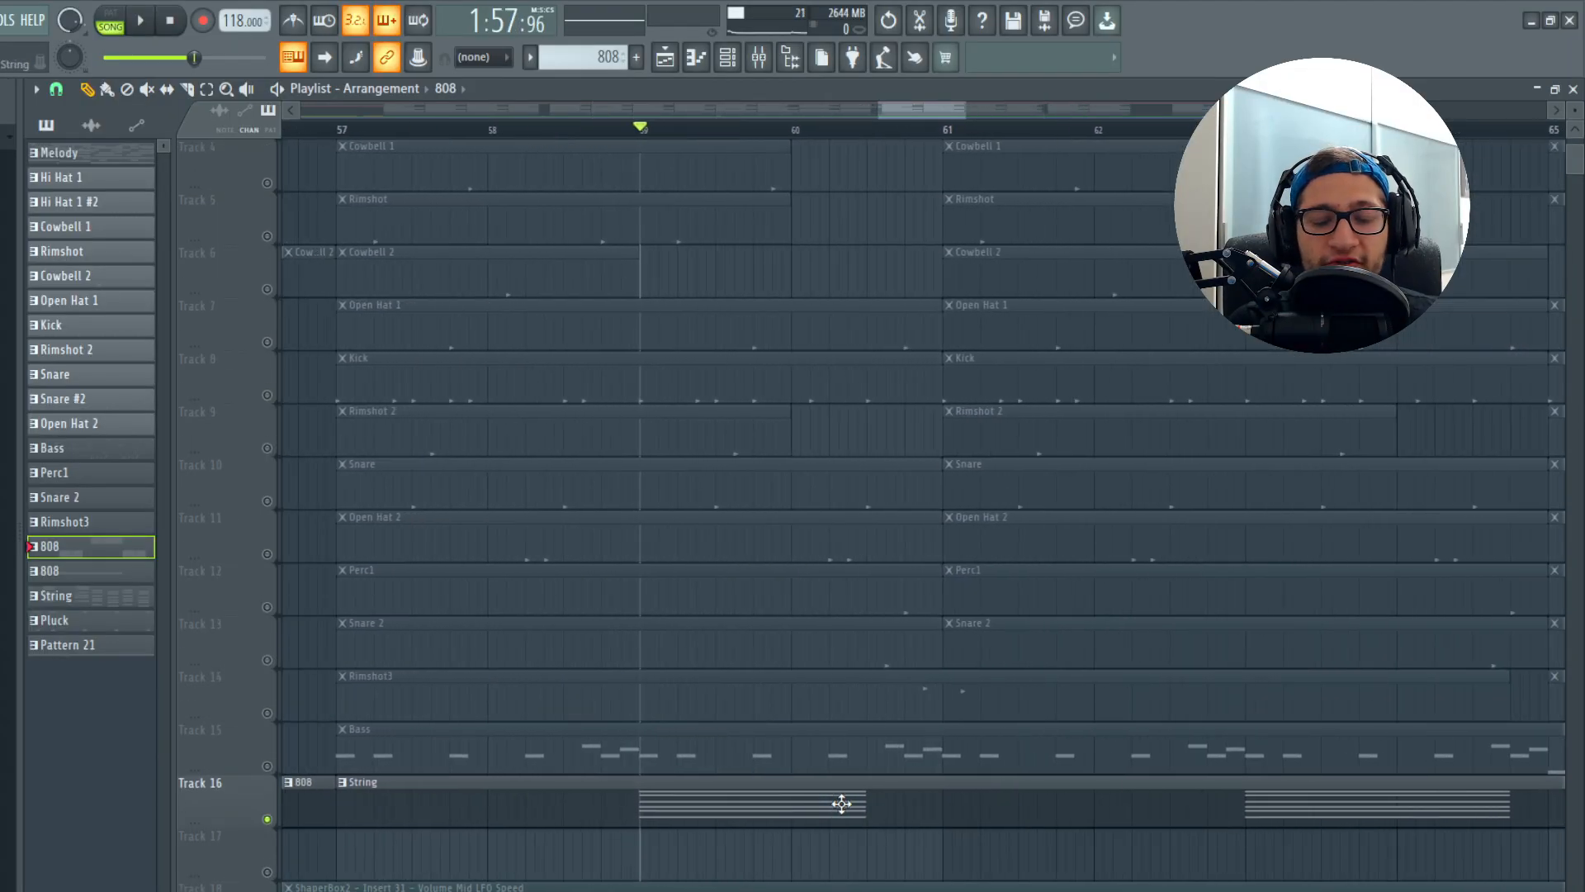
# Step: Open the String clip on Track 16, play its chords, and open the M-Tron Pro channel that plays them
pyautogui.doubleClick(842, 801)
pyautogui.moveTo(184, 531); pyautogui.dragTo(233, 545)
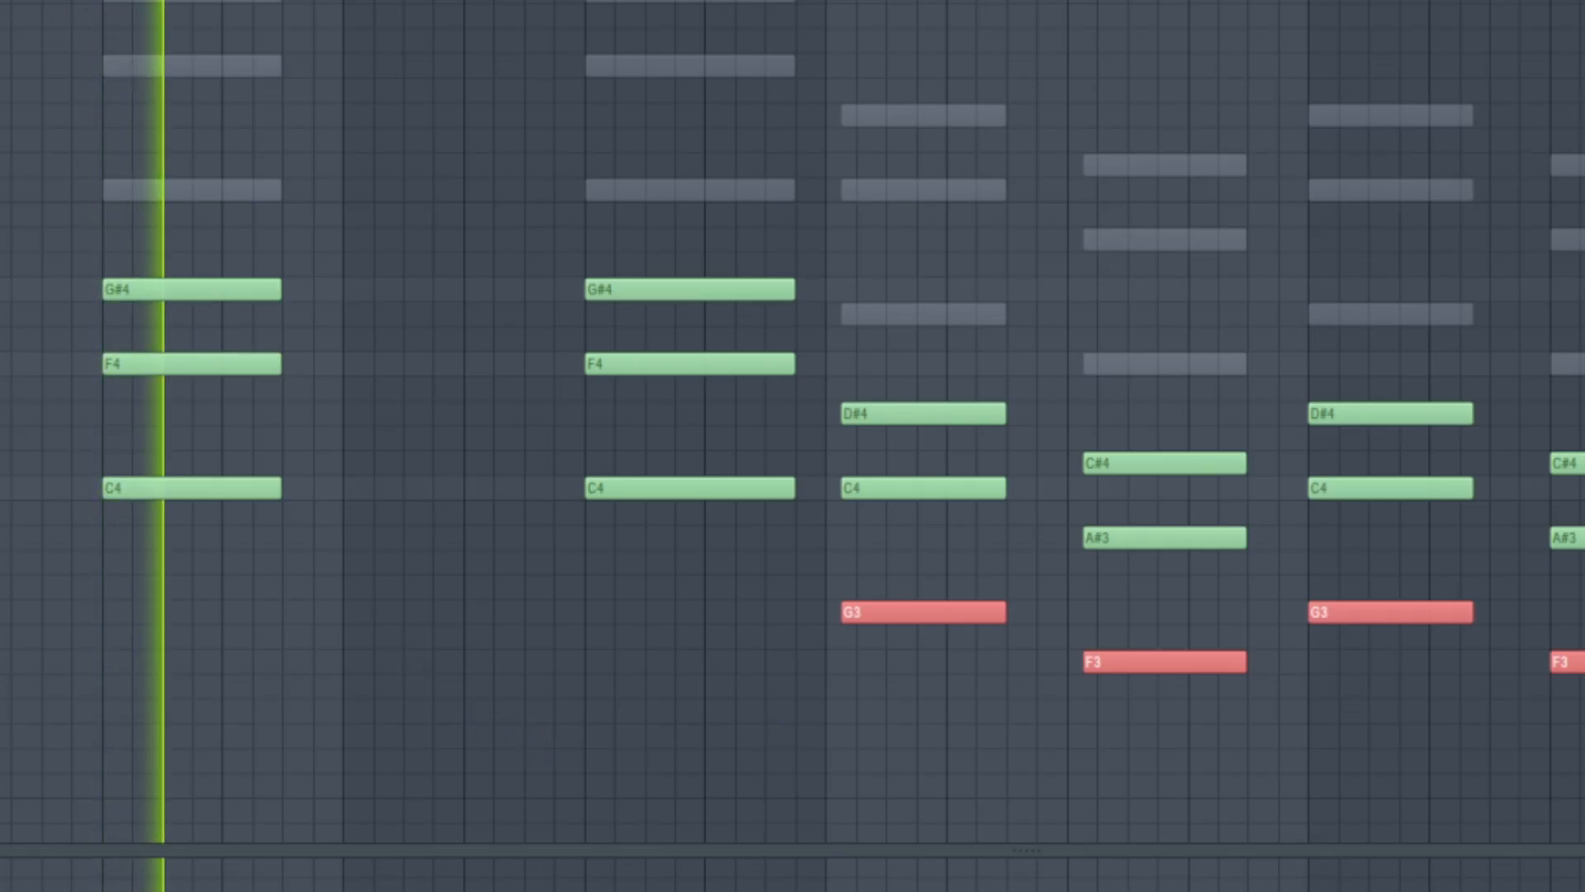
pyautogui.press('F6')
pyautogui.scroll(4, 430, 656)
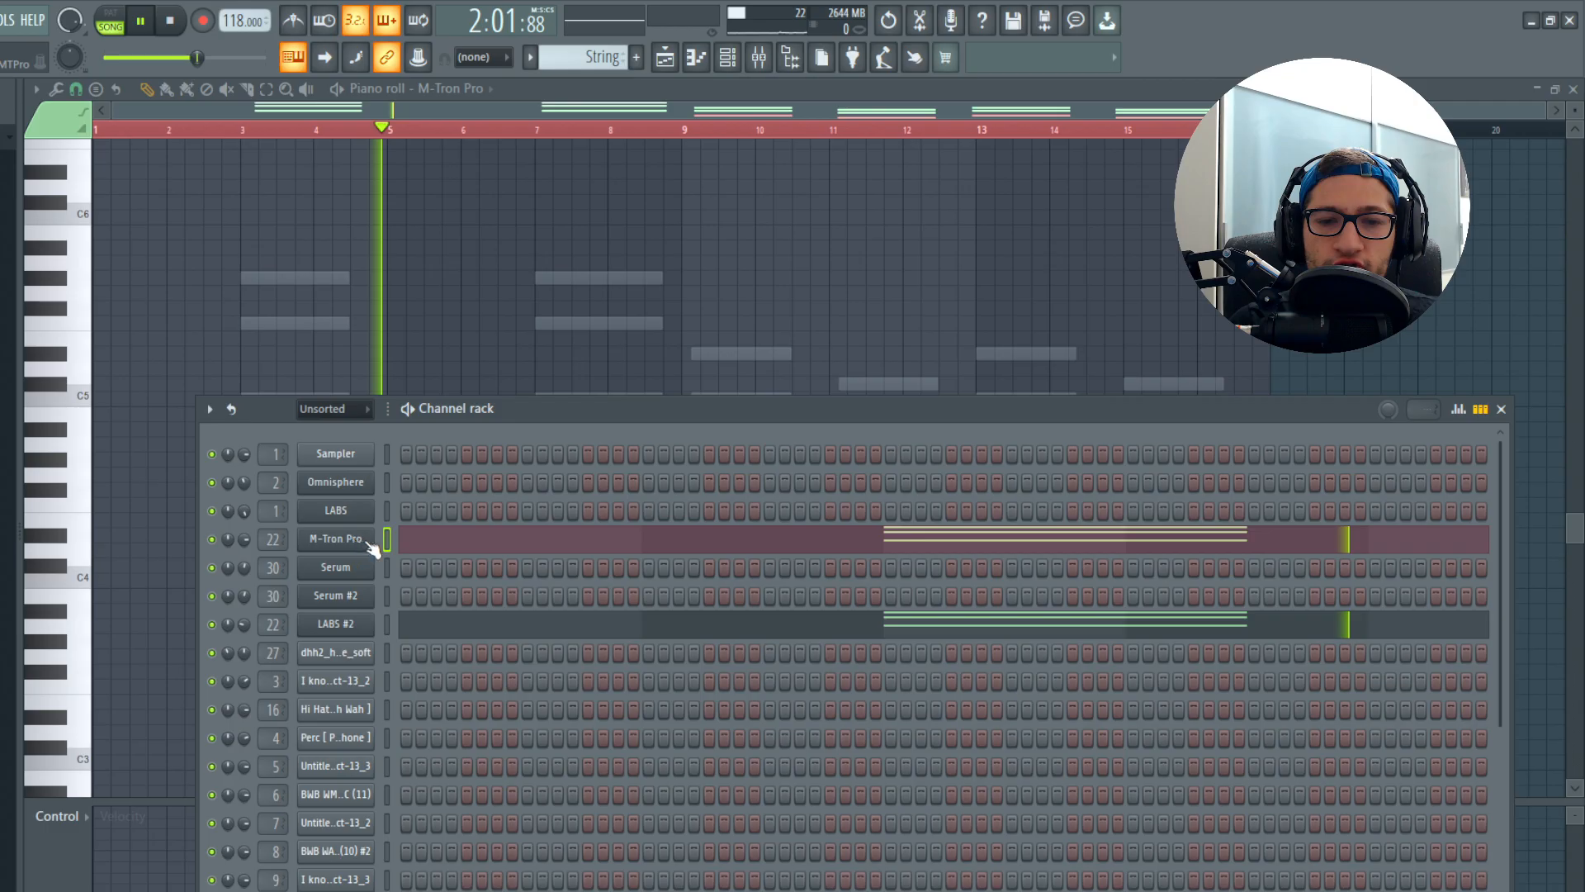
pyautogui.click(367, 541)
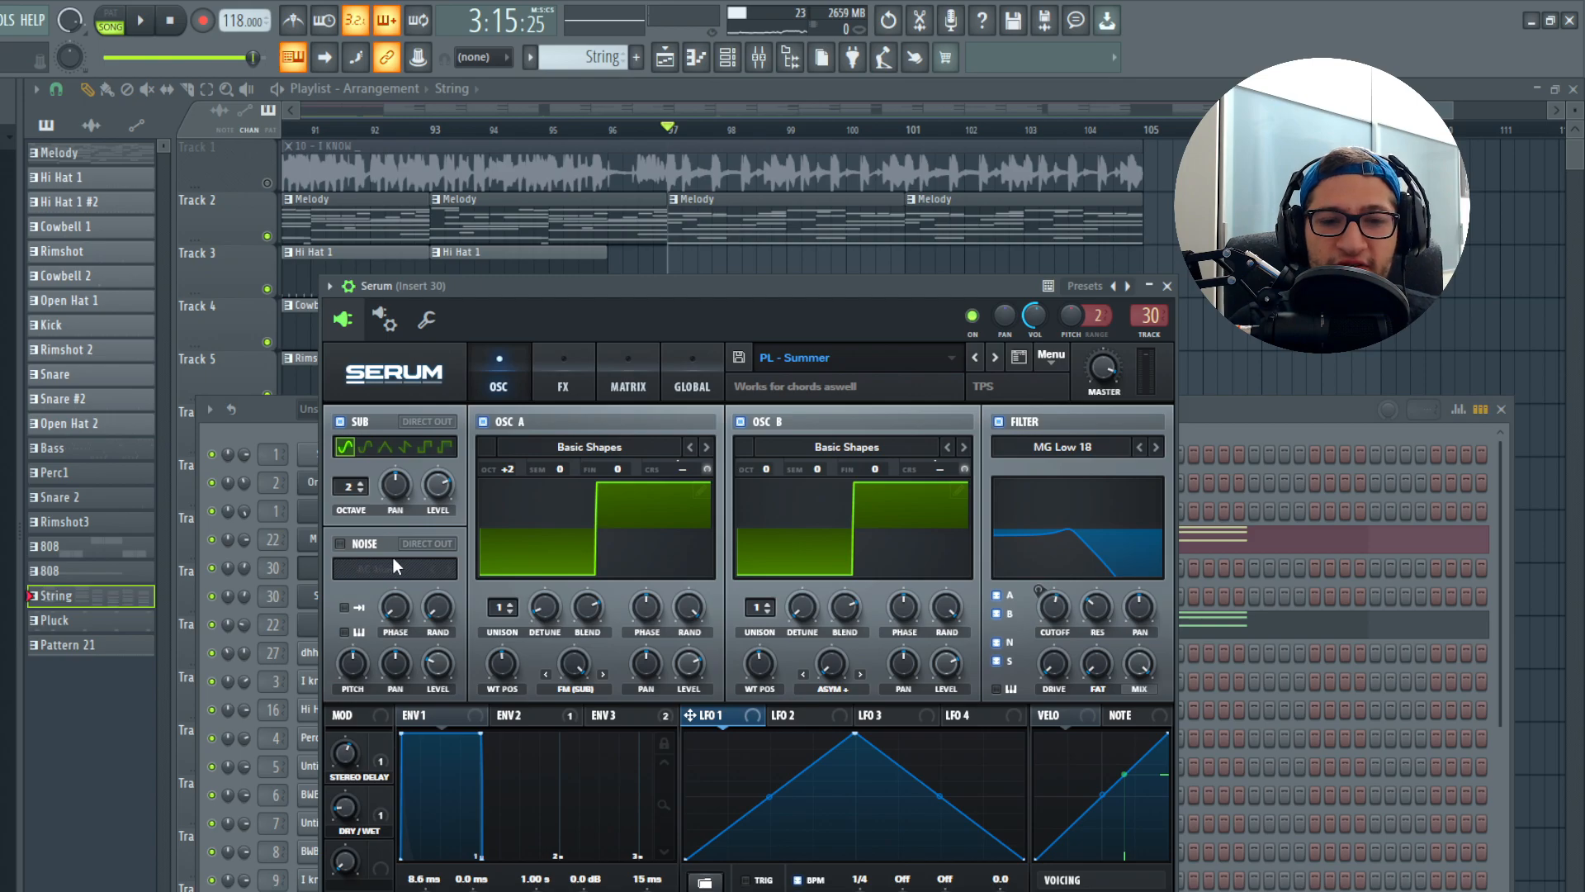
# Step: Examine the effects and oscillator settings of the PL - Summer preset in Serum
pyautogui.click(557, 382)
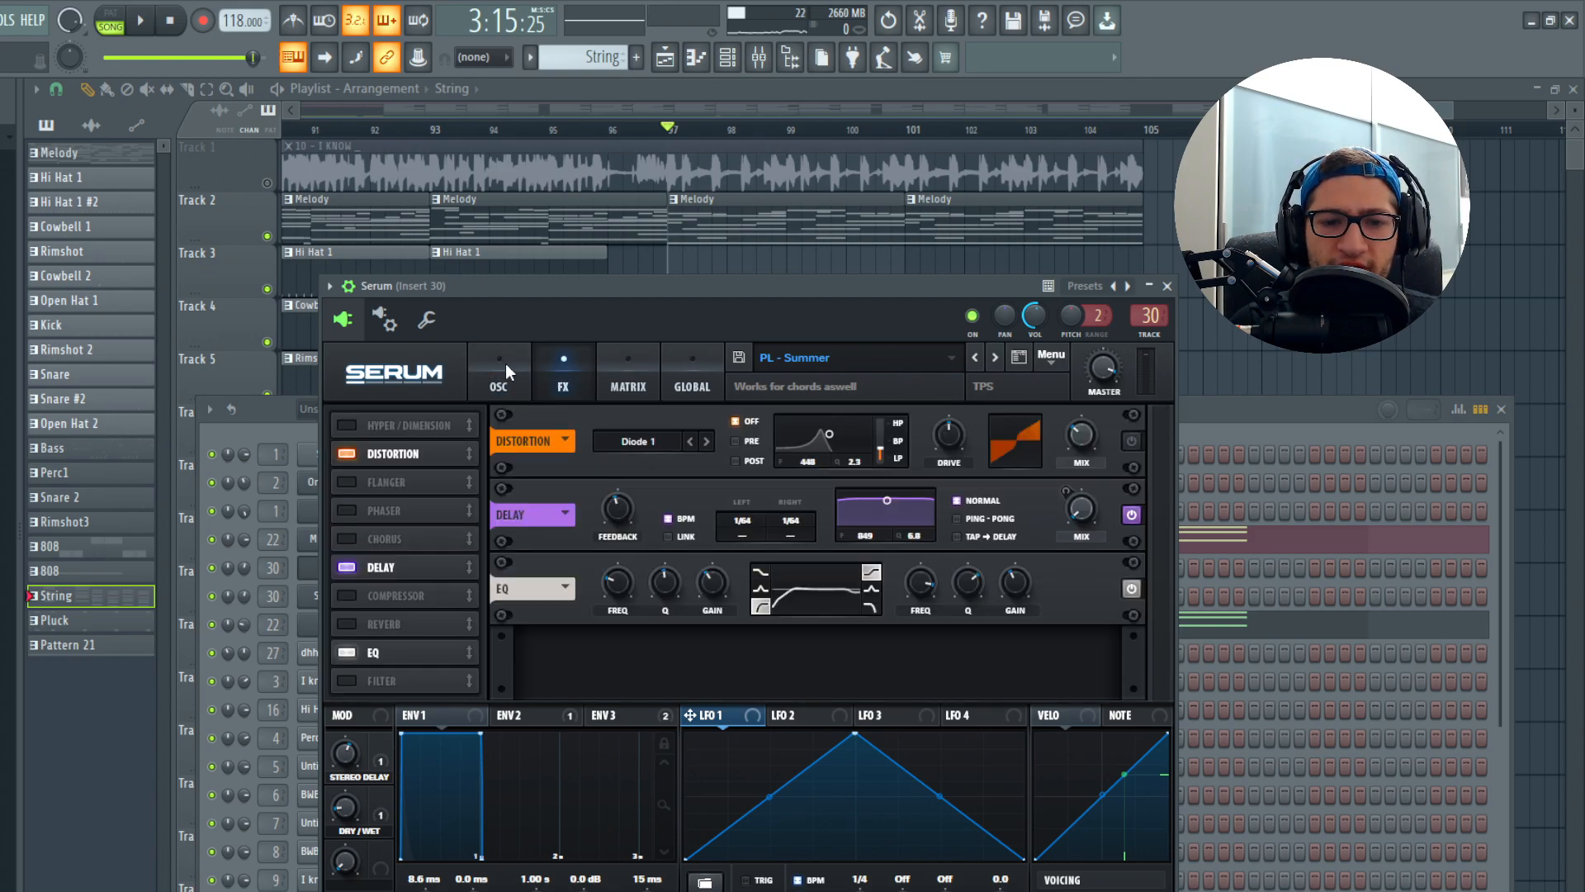
pyautogui.click(506, 363)
pyautogui.click(547, 364)
pyautogui.click(487, 353)
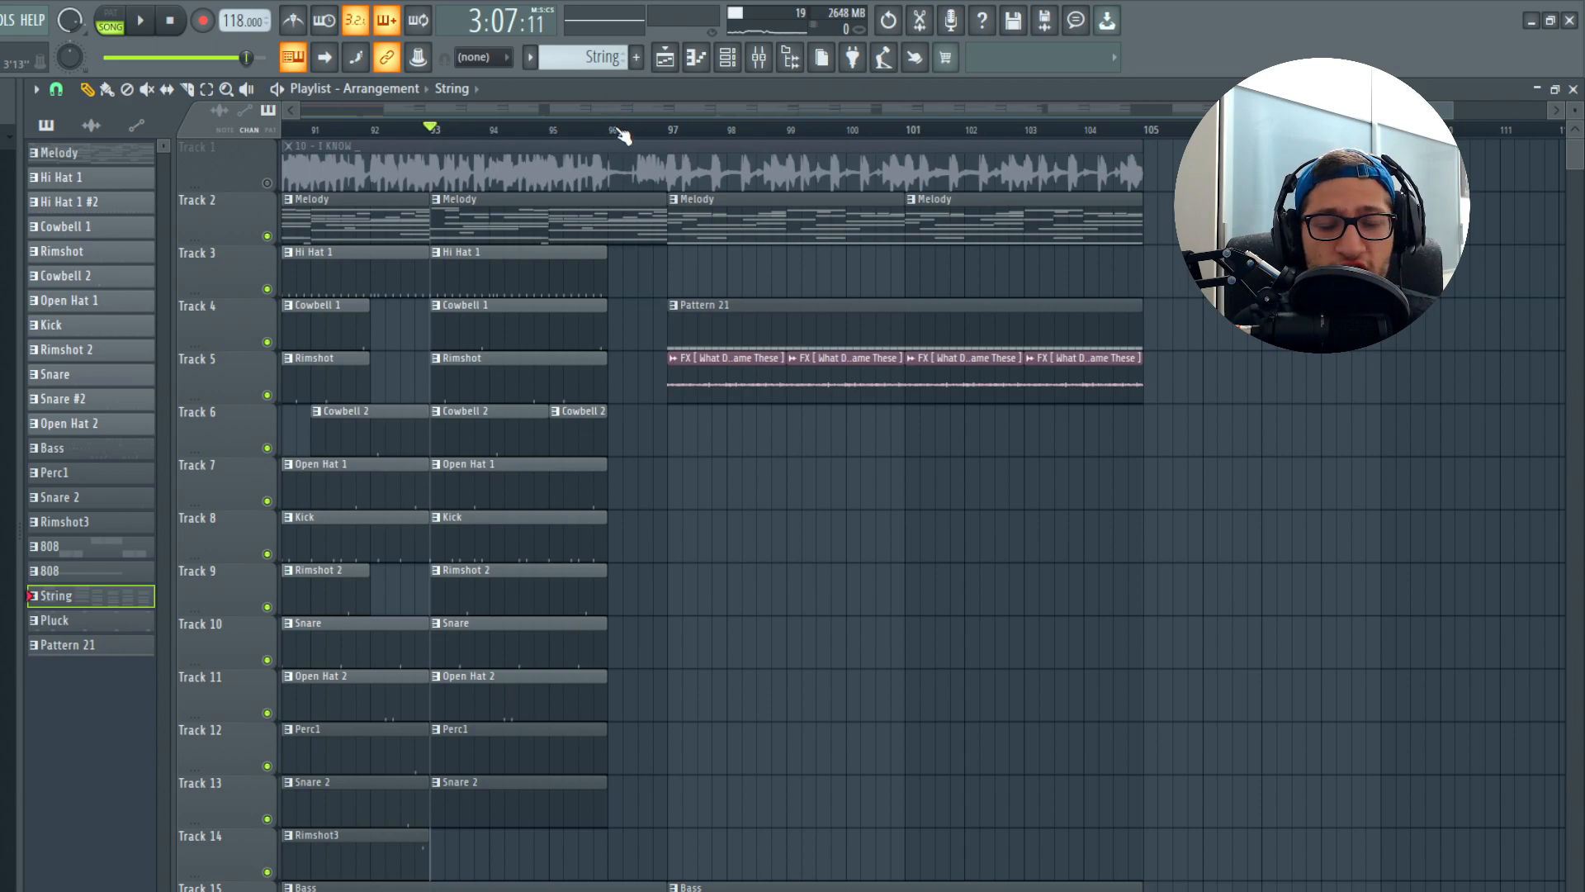
# Step: Play the outro from bar 97, with the melody, Pattern 21 and the FX clips on Track 5
pyautogui.click(670, 135)
pyautogui.press('space')
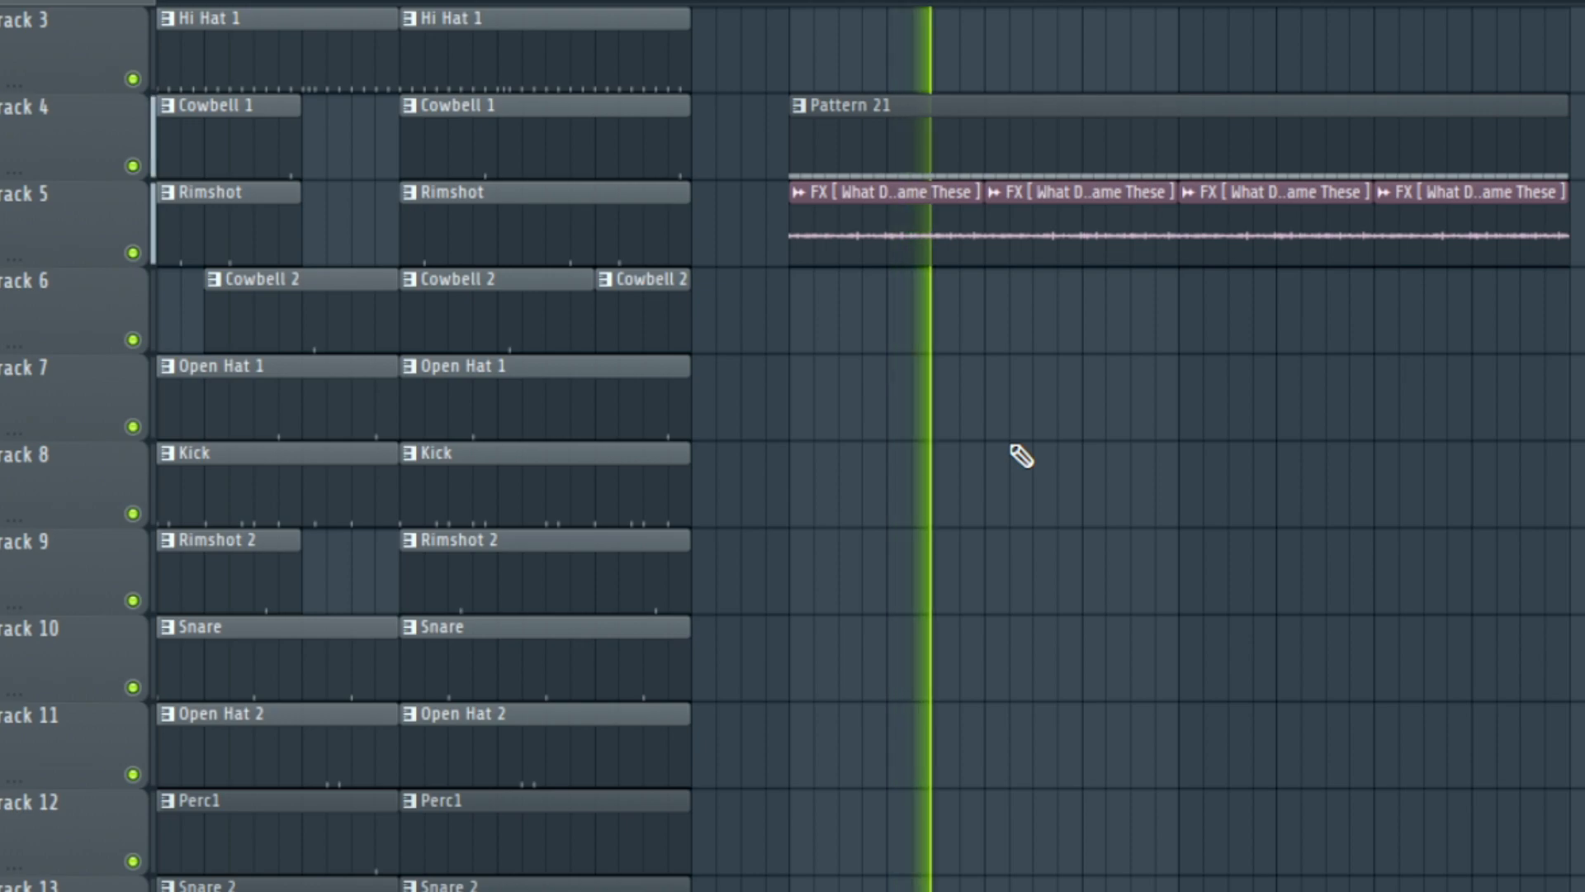
pyautogui.scroll(2, 996, 411)
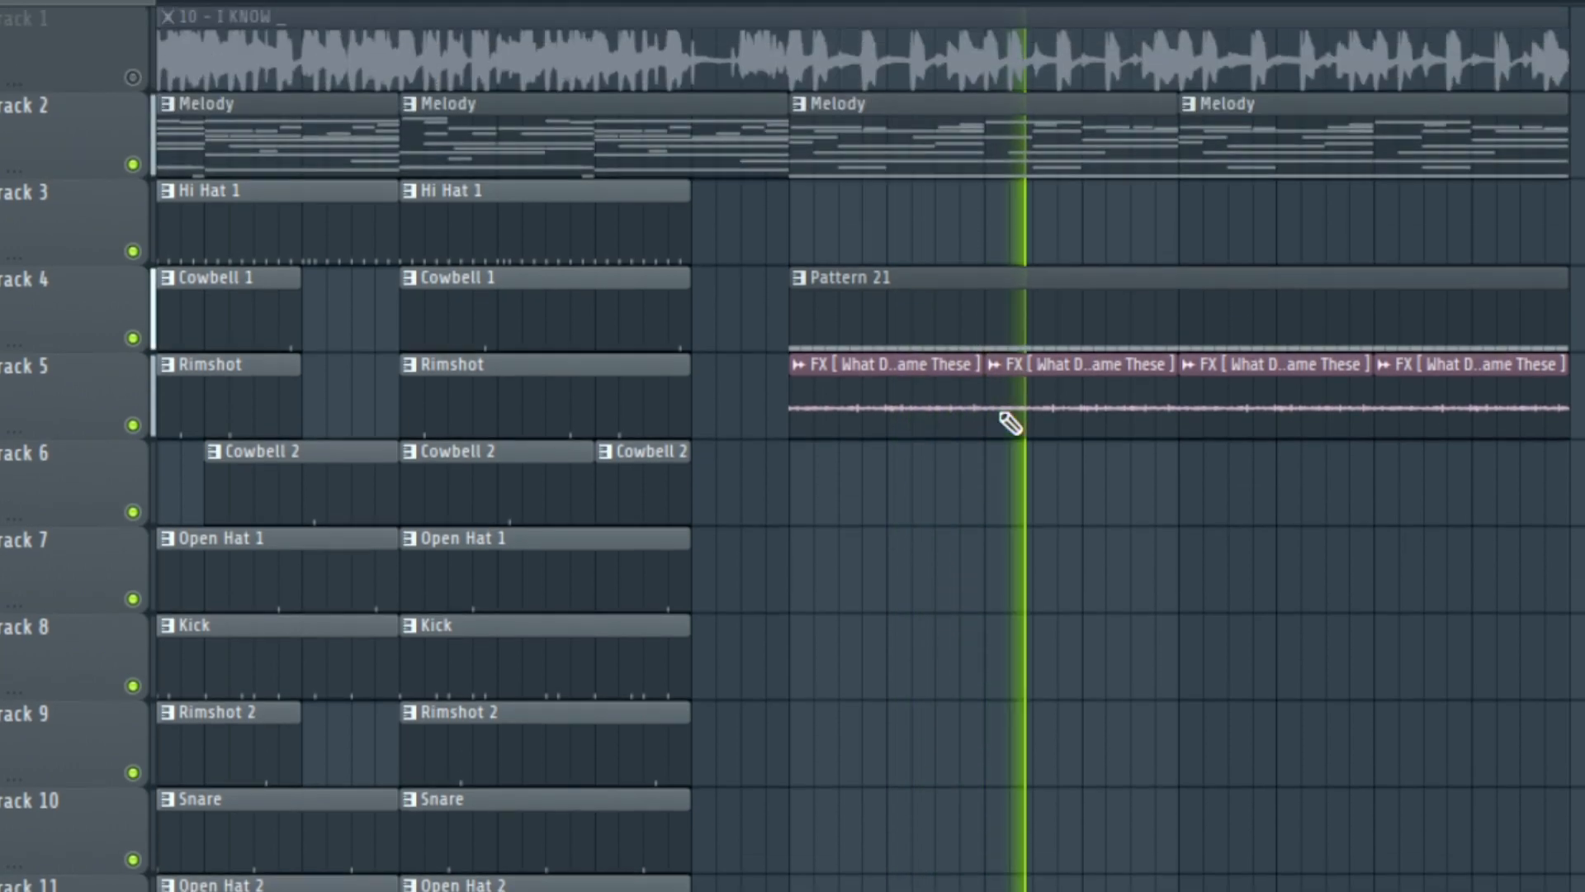
pyautogui.scroll(-7, 950, 376)
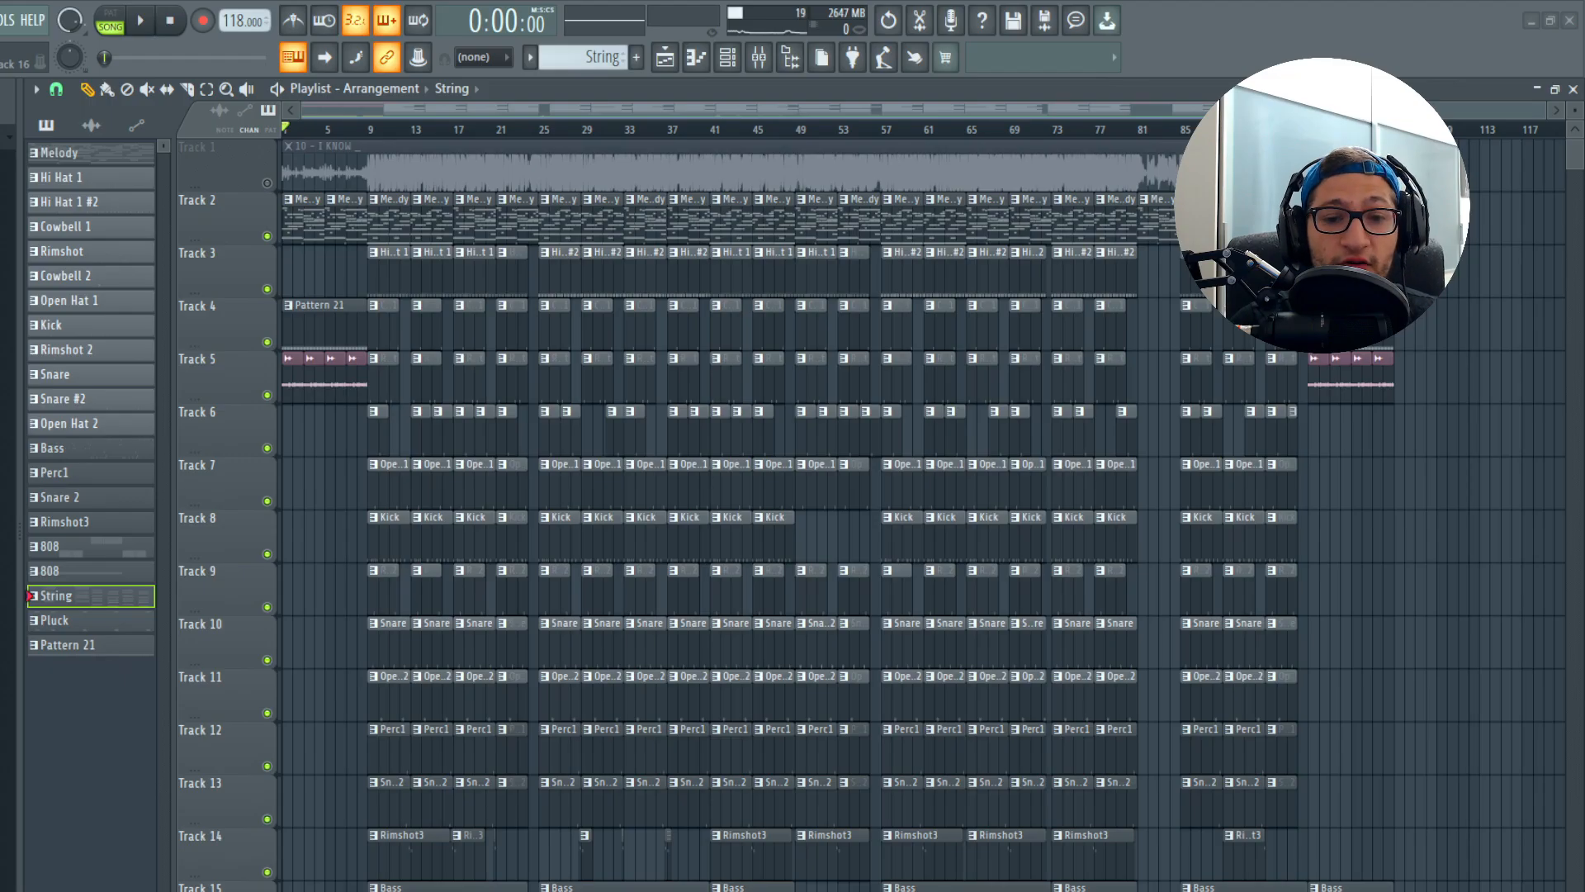